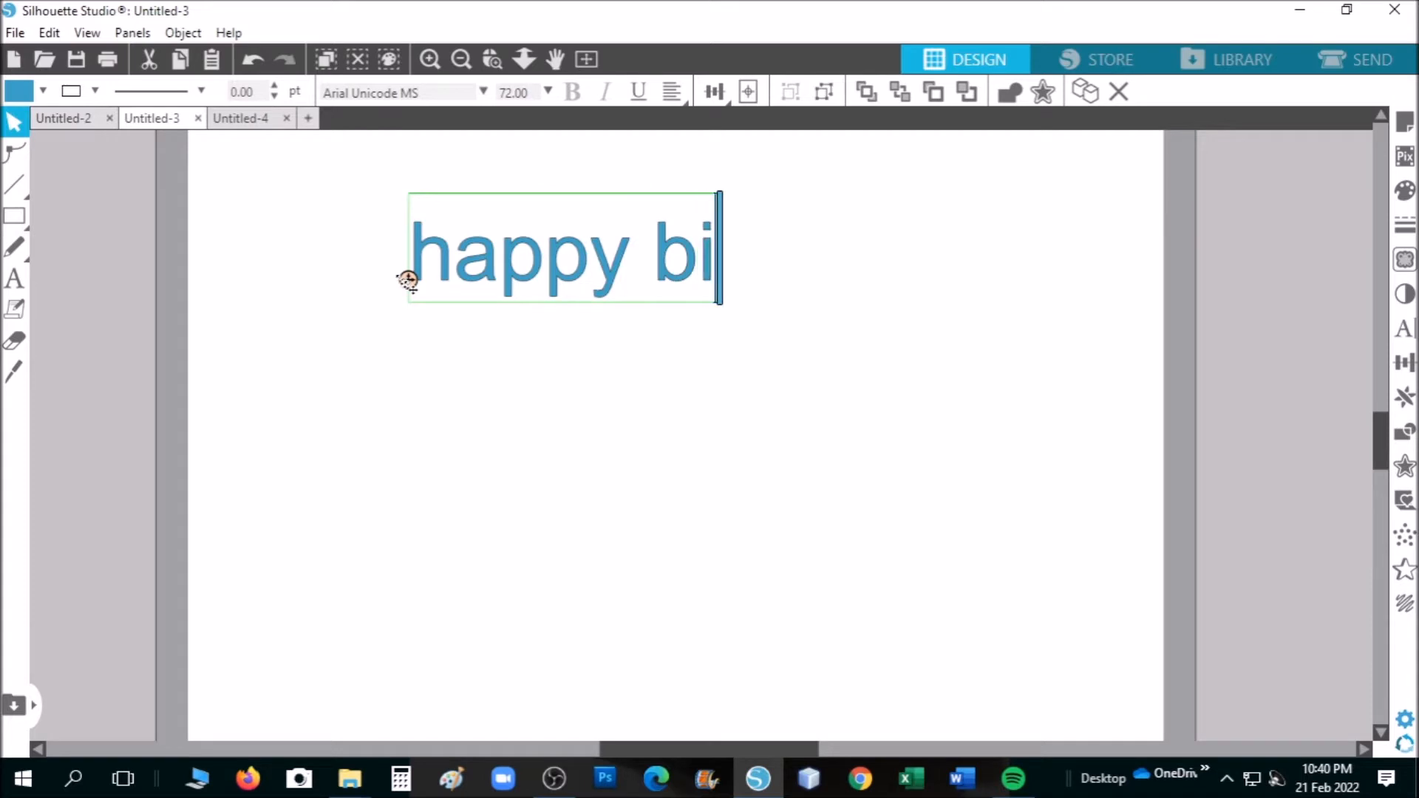
- Finish the text line as "happy birthday" and move it slightly down the page
type("day")
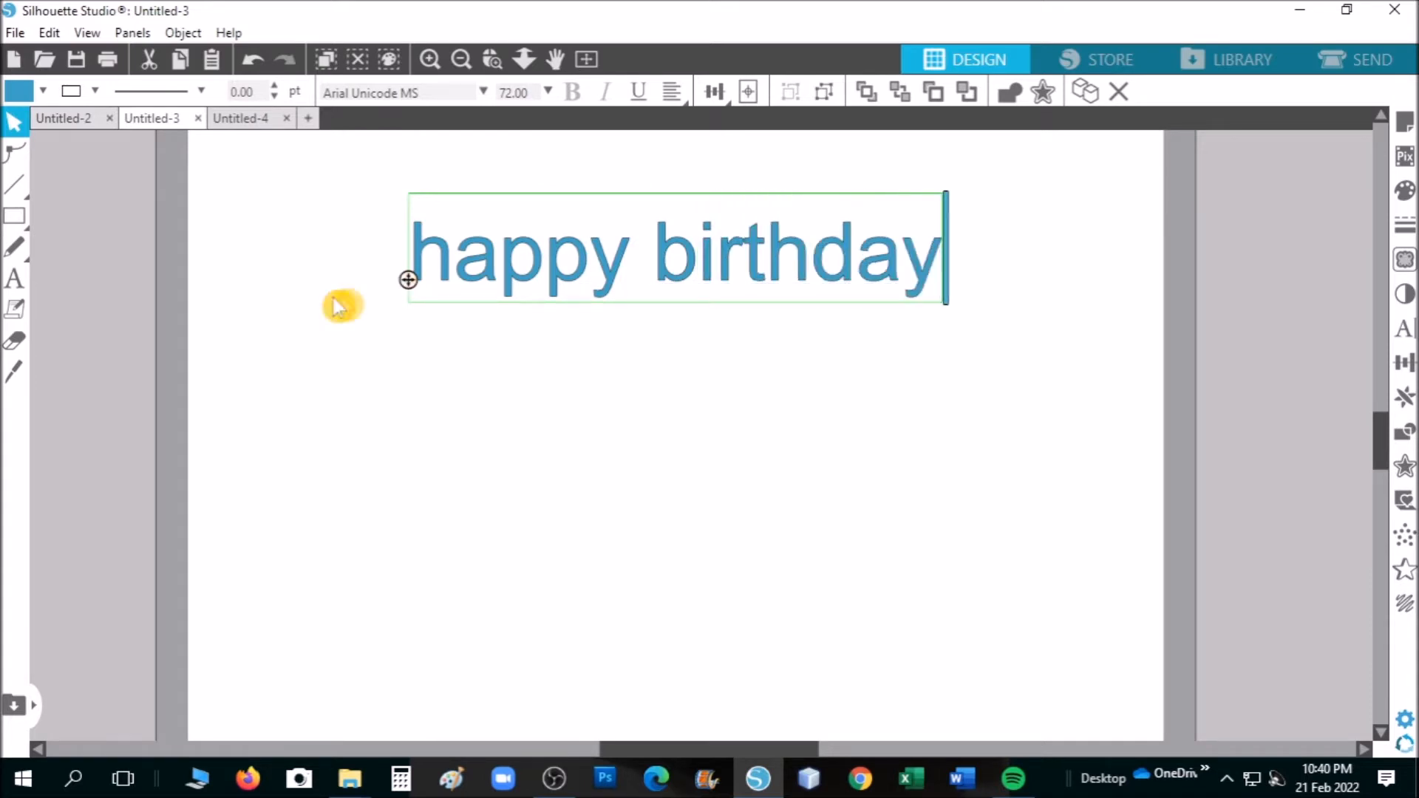
left_click(725, 415)
left_click_drag(798, 285, 808, 348)
left_click(798, 348)
- Set the "happy birthday" text in the Funkies font and enlarge it to about 7.57 in wide near the page's top
left_click(1407, 333)
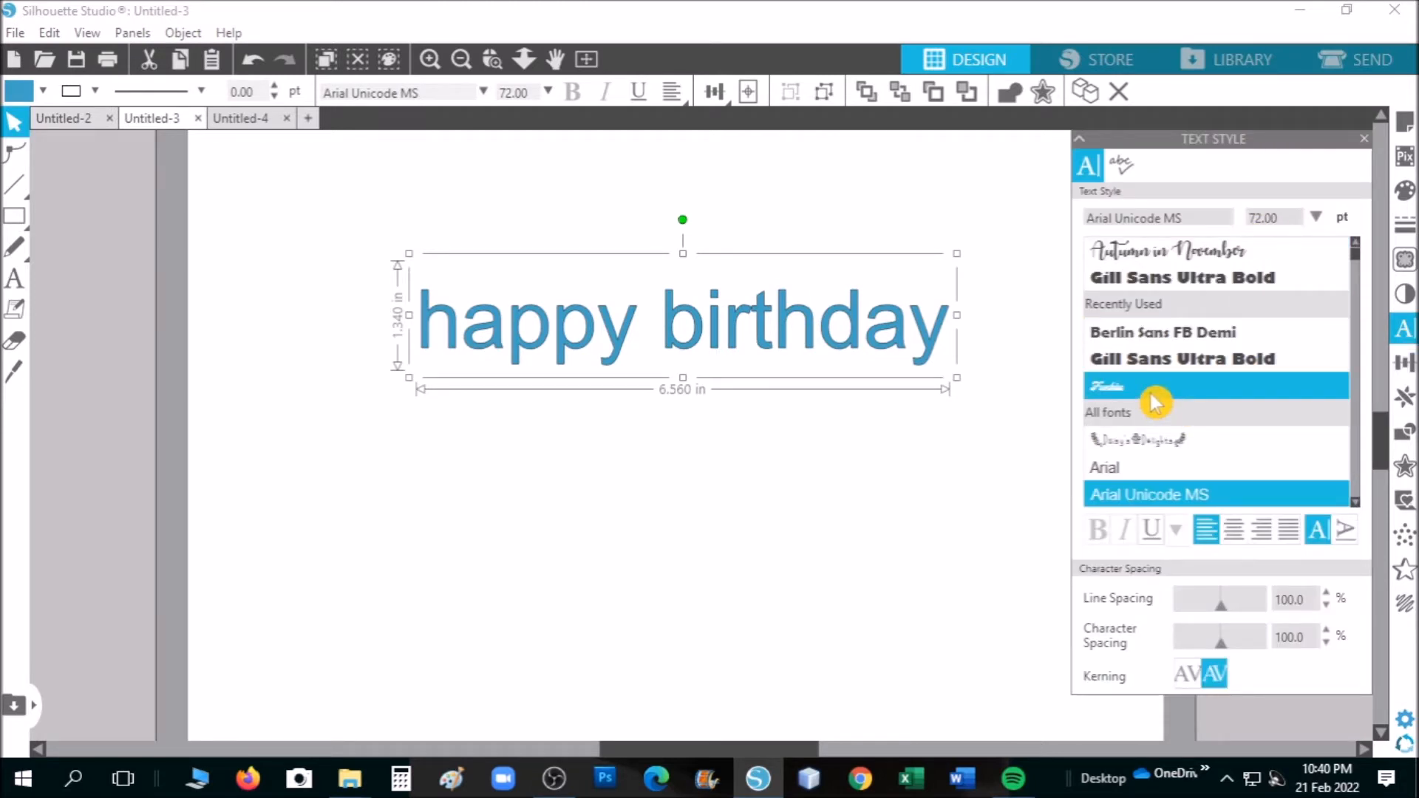
left_click(1179, 396)
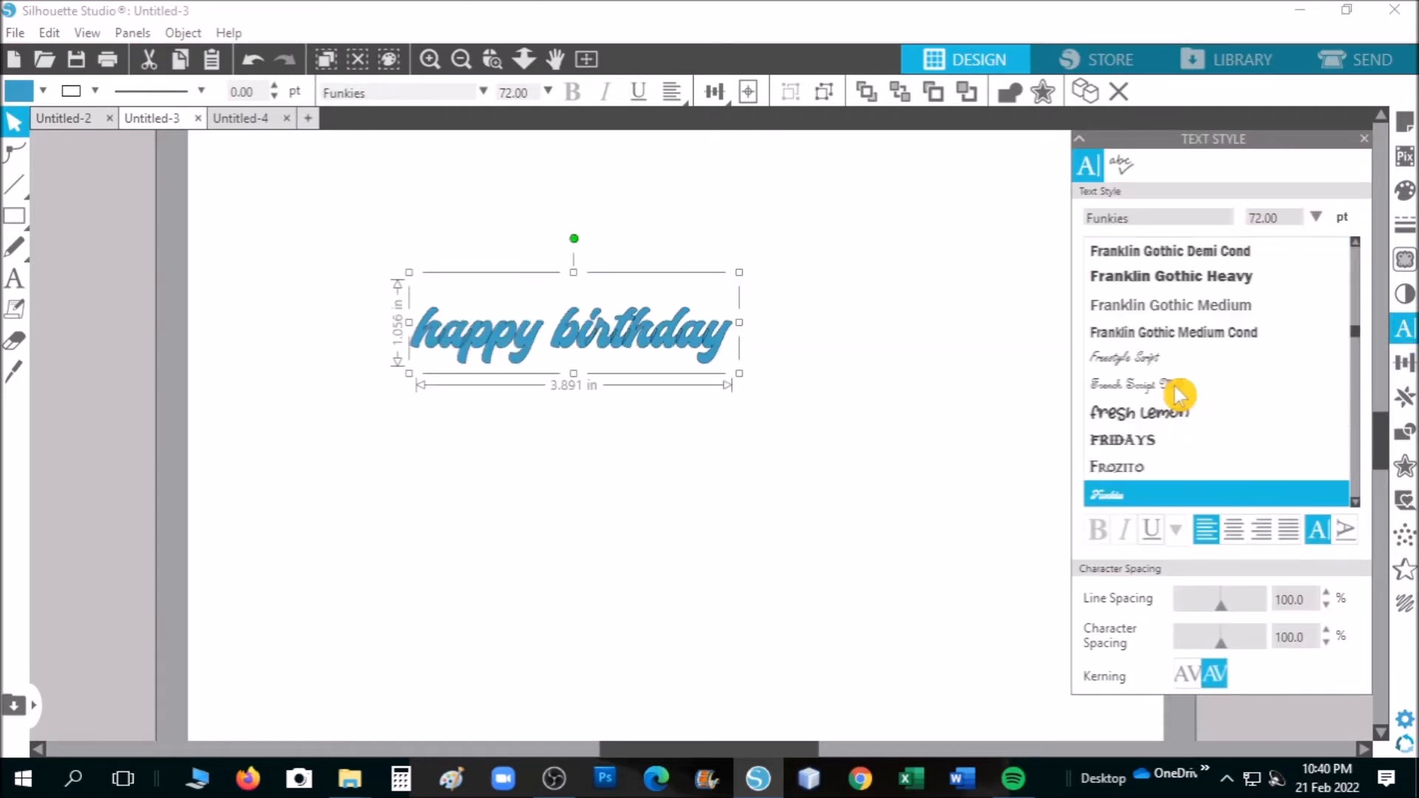
left_click_drag(739, 376, 1029, 513)
left_click_drag(982, 421, 931, 338)
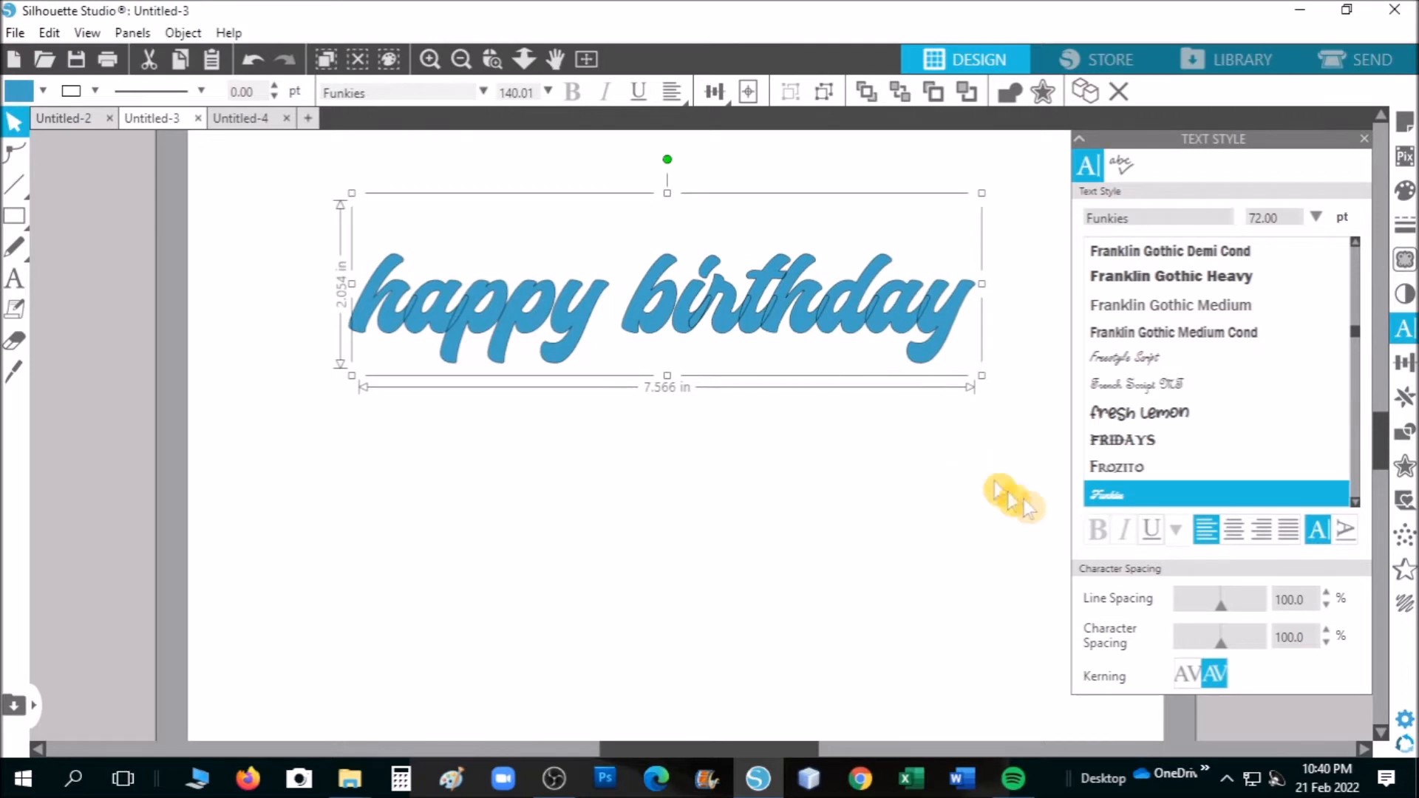
- Weld the "happy birthday" letters and group the resulting shapes, placing them higher on the page
left_click(1407, 435)
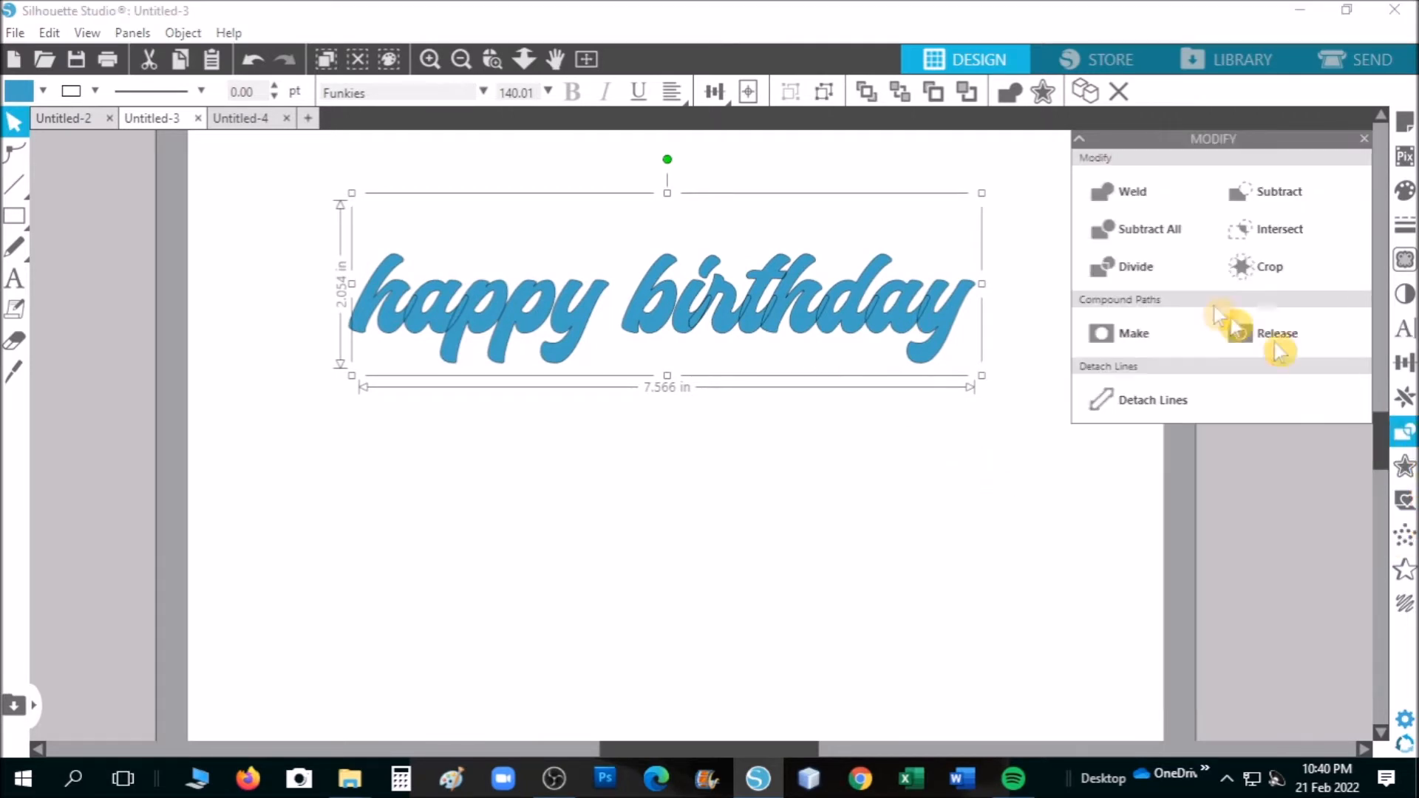
left_click(1166, 206)
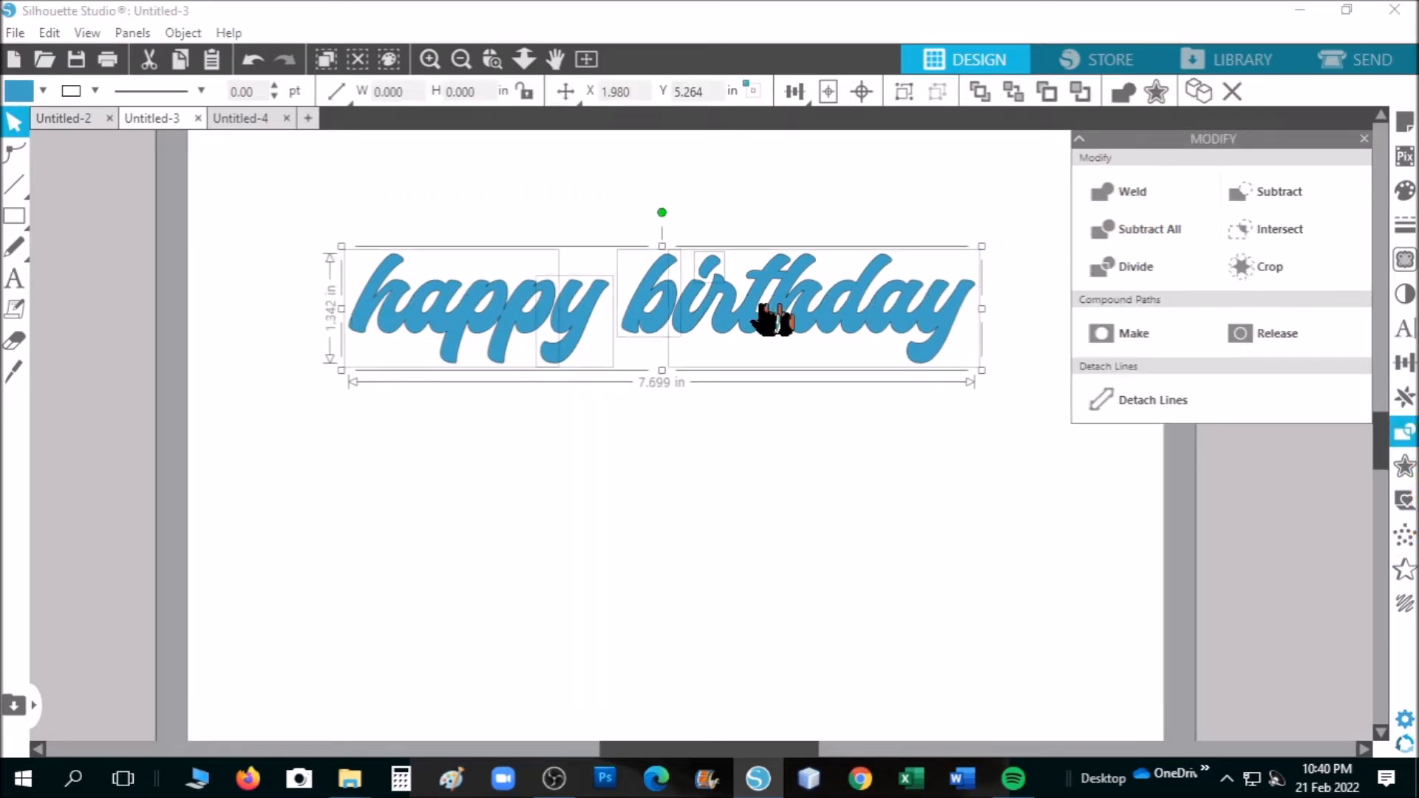
right_click(739, 314)
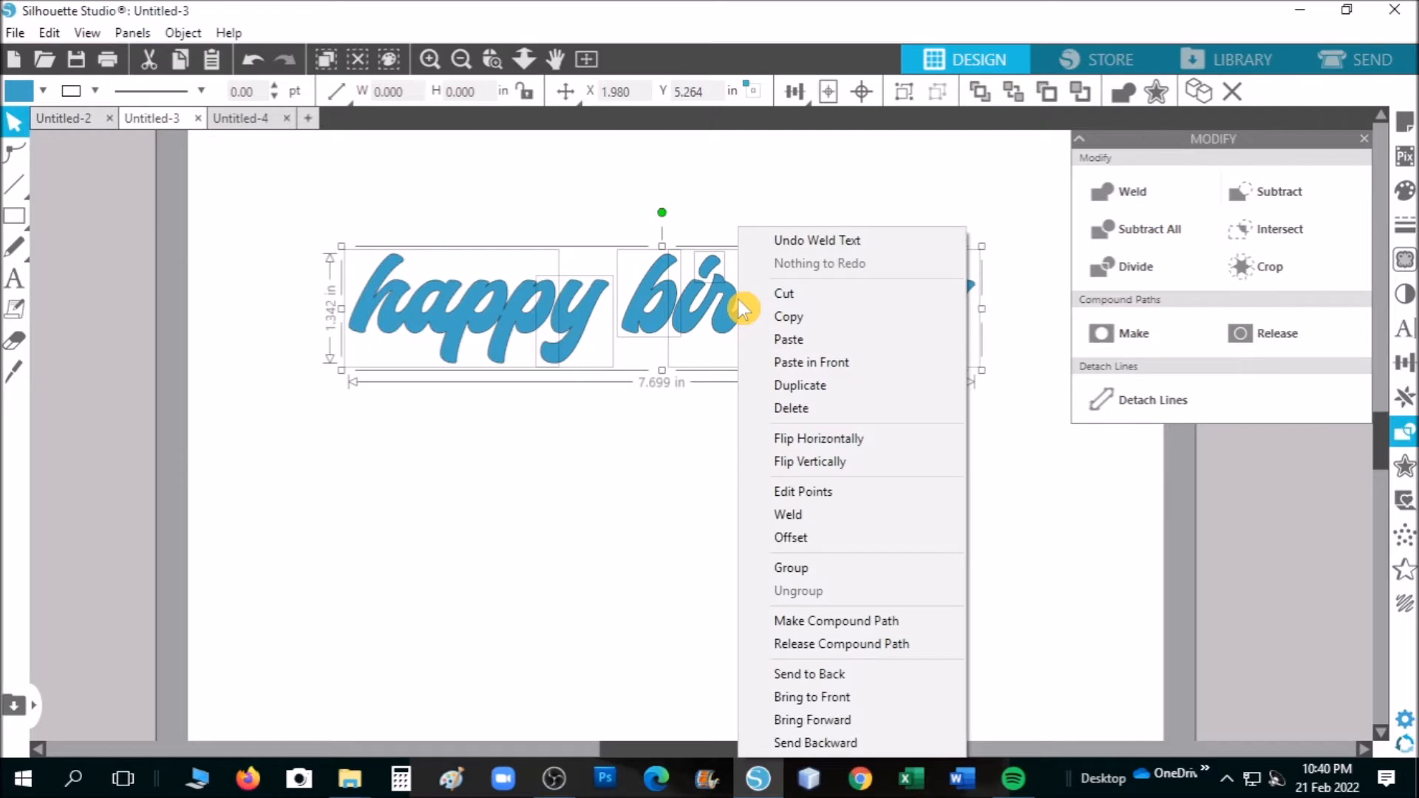
left_click(842, 568)
left_click(722, 551)
left_click_drag(798, 333, 792, 237)
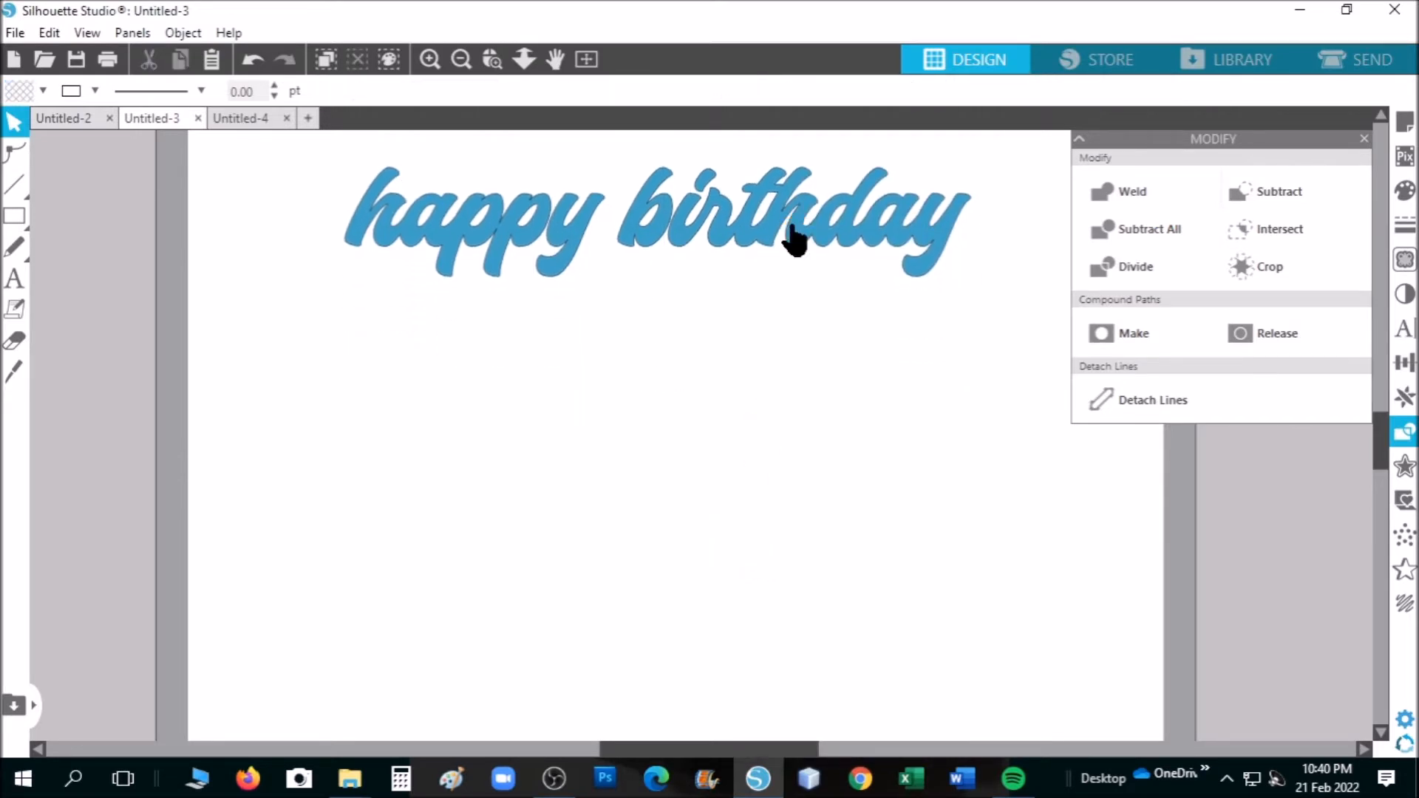
left_click(1363, 139)
- Add the text "BLANKET" below the "happy birthday" lettering
key("t")
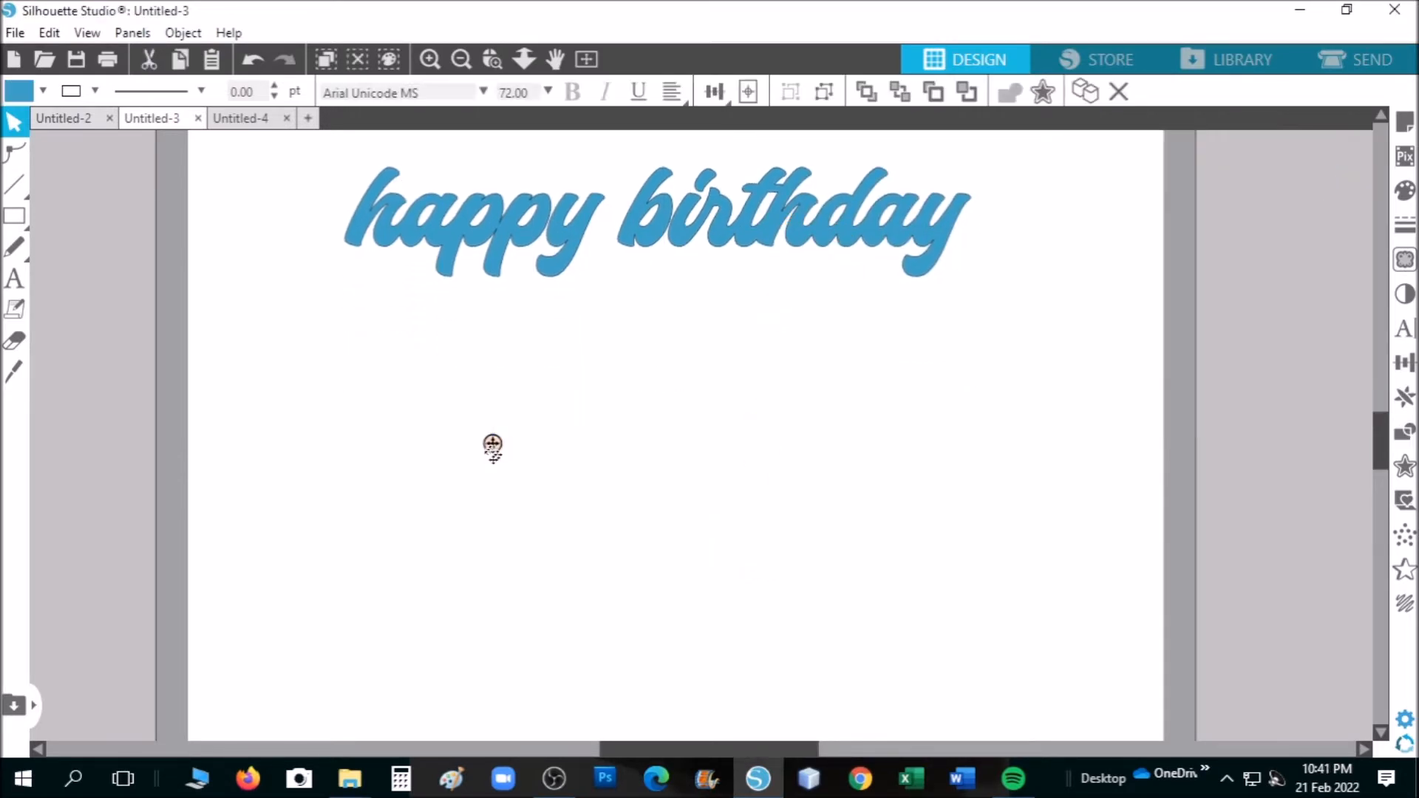
type("B")
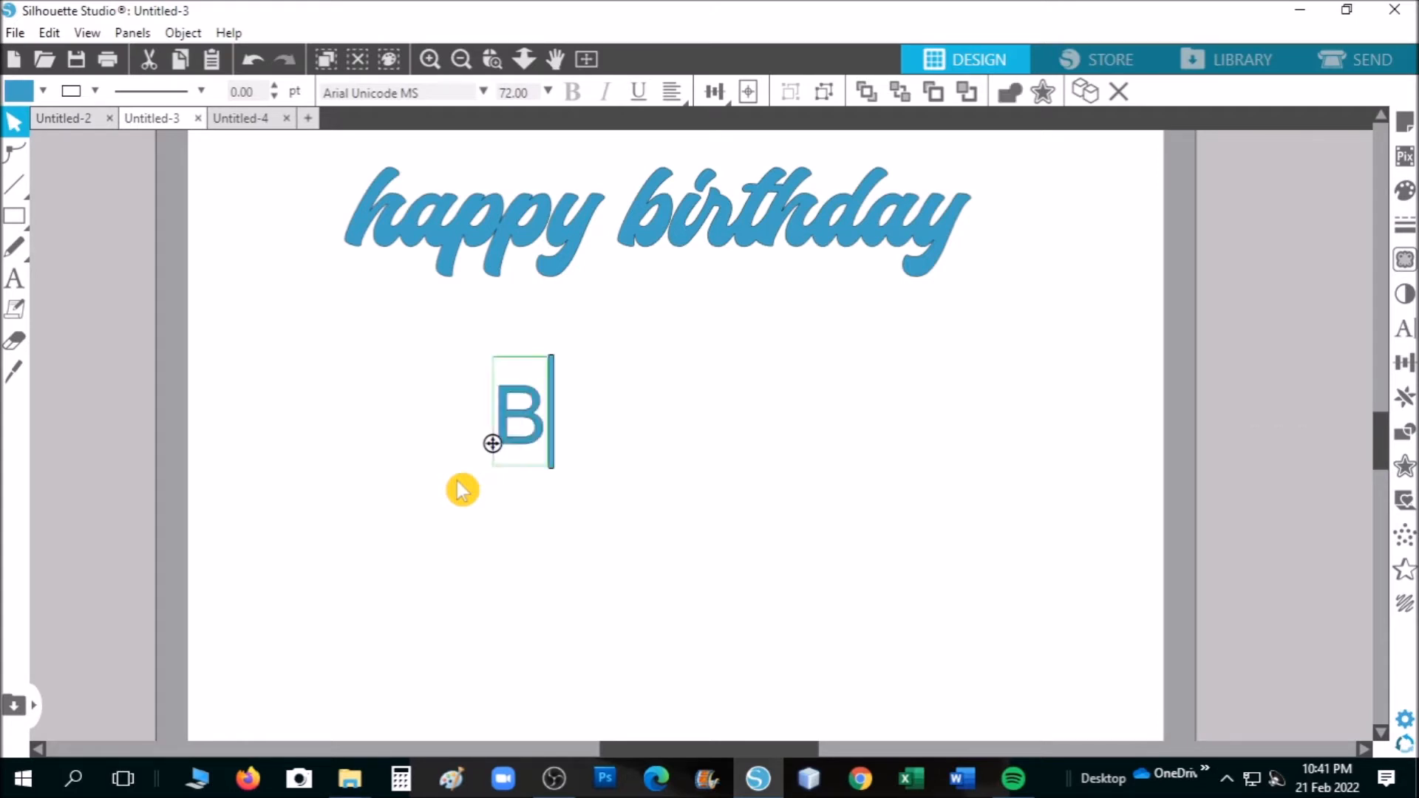
type("LAN")
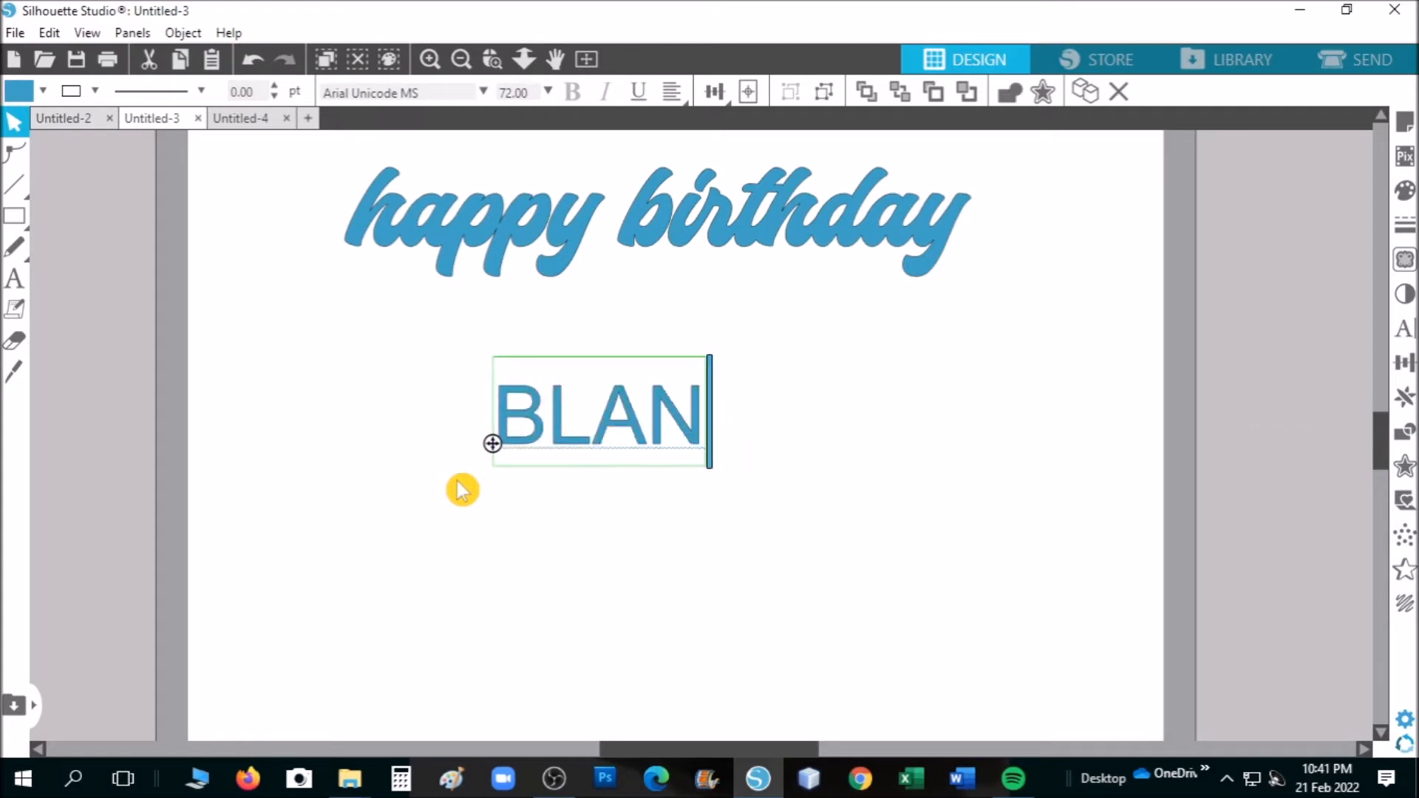
type("KET")
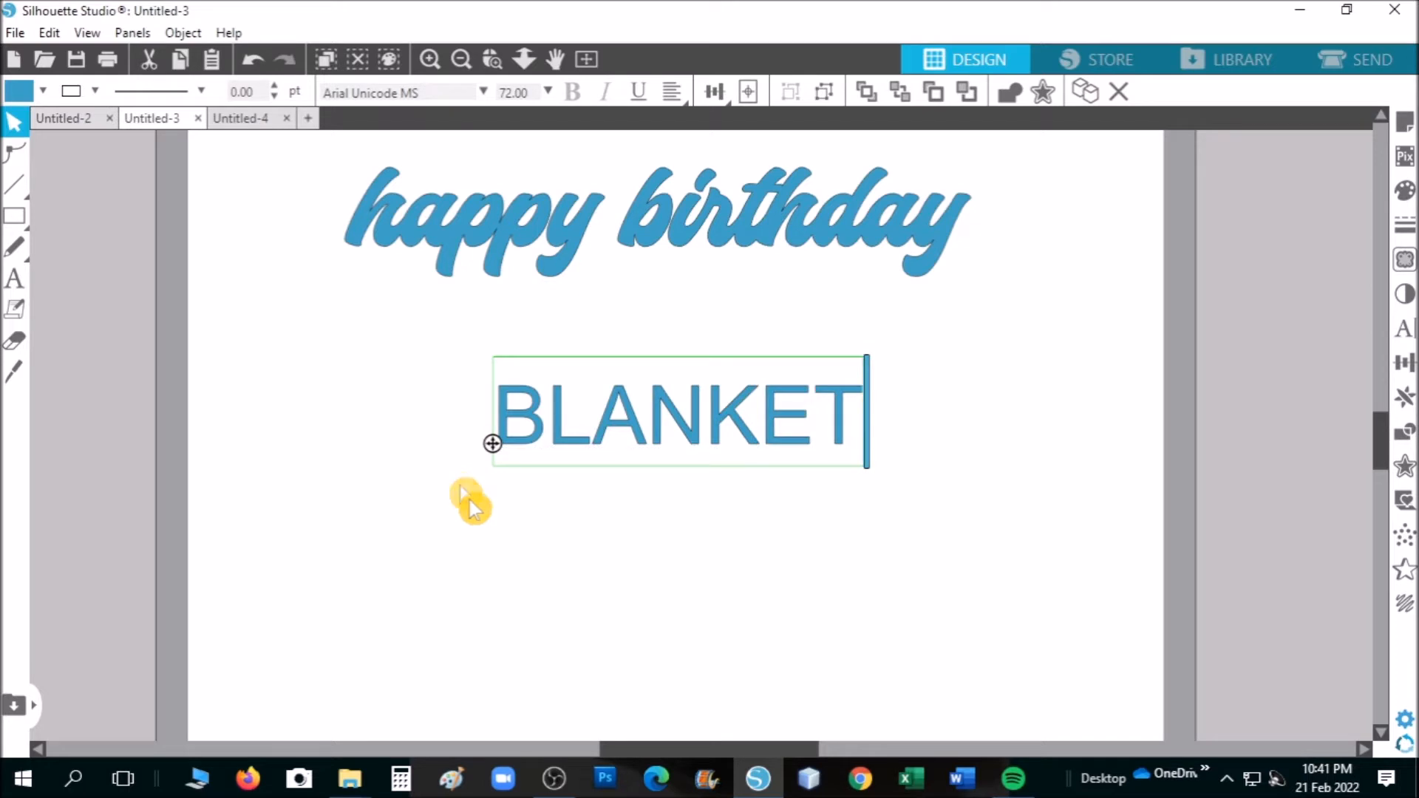
left_click(753, 486)
left_click(765, 443)
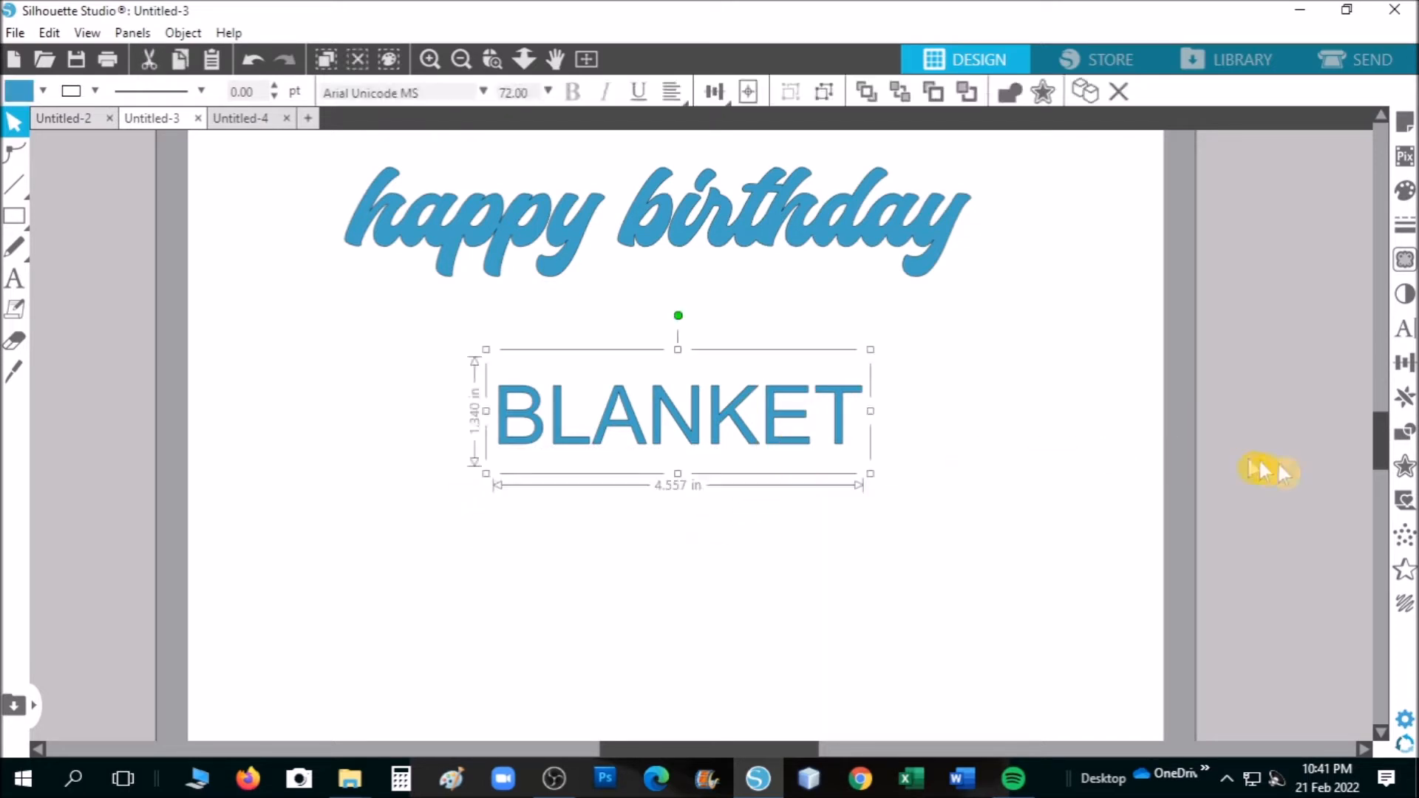
- Try Gill Sans Ultra Bold on the "BLANKET" text, and settle on the Berlin Sans FB Demi font
left_click(1407, 334)
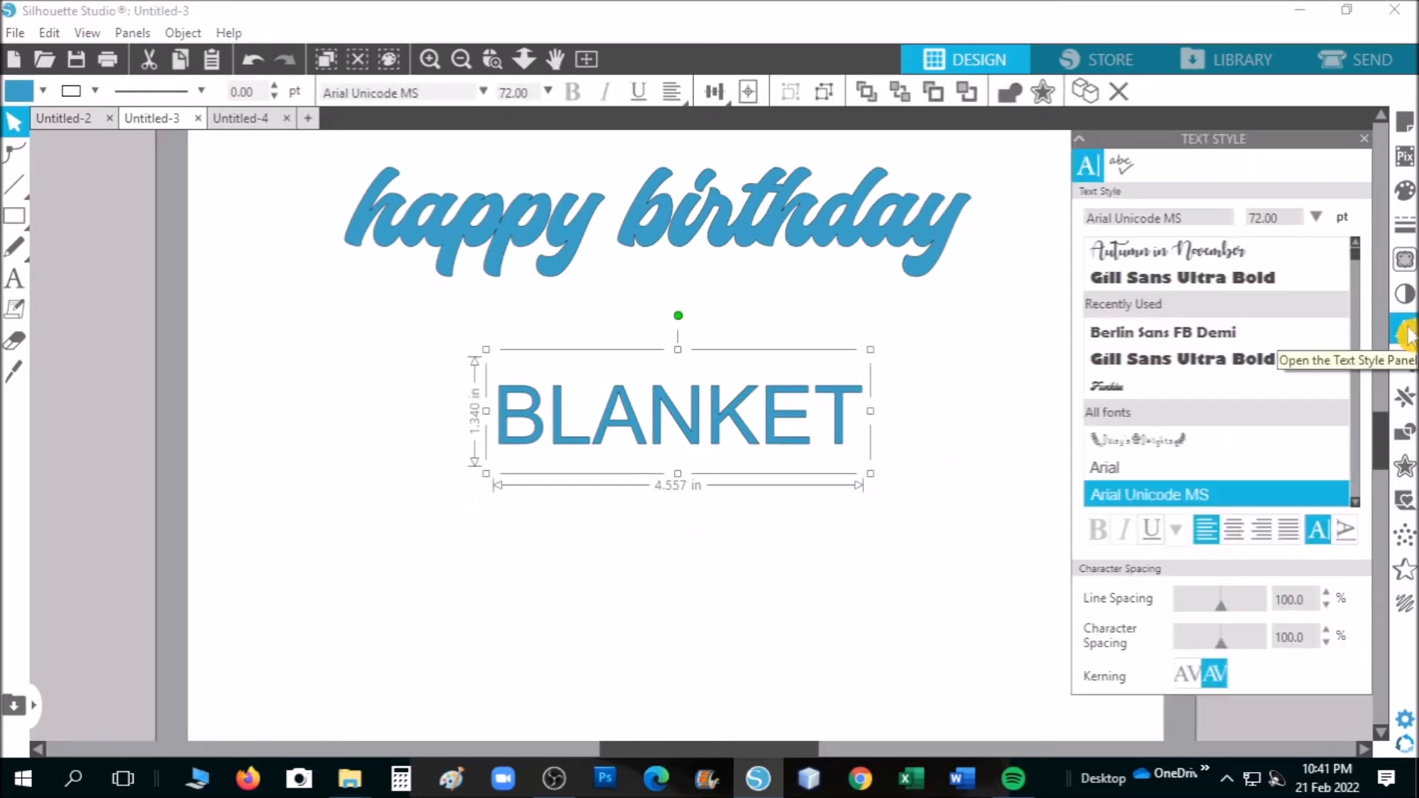
left_click(1273, 362)
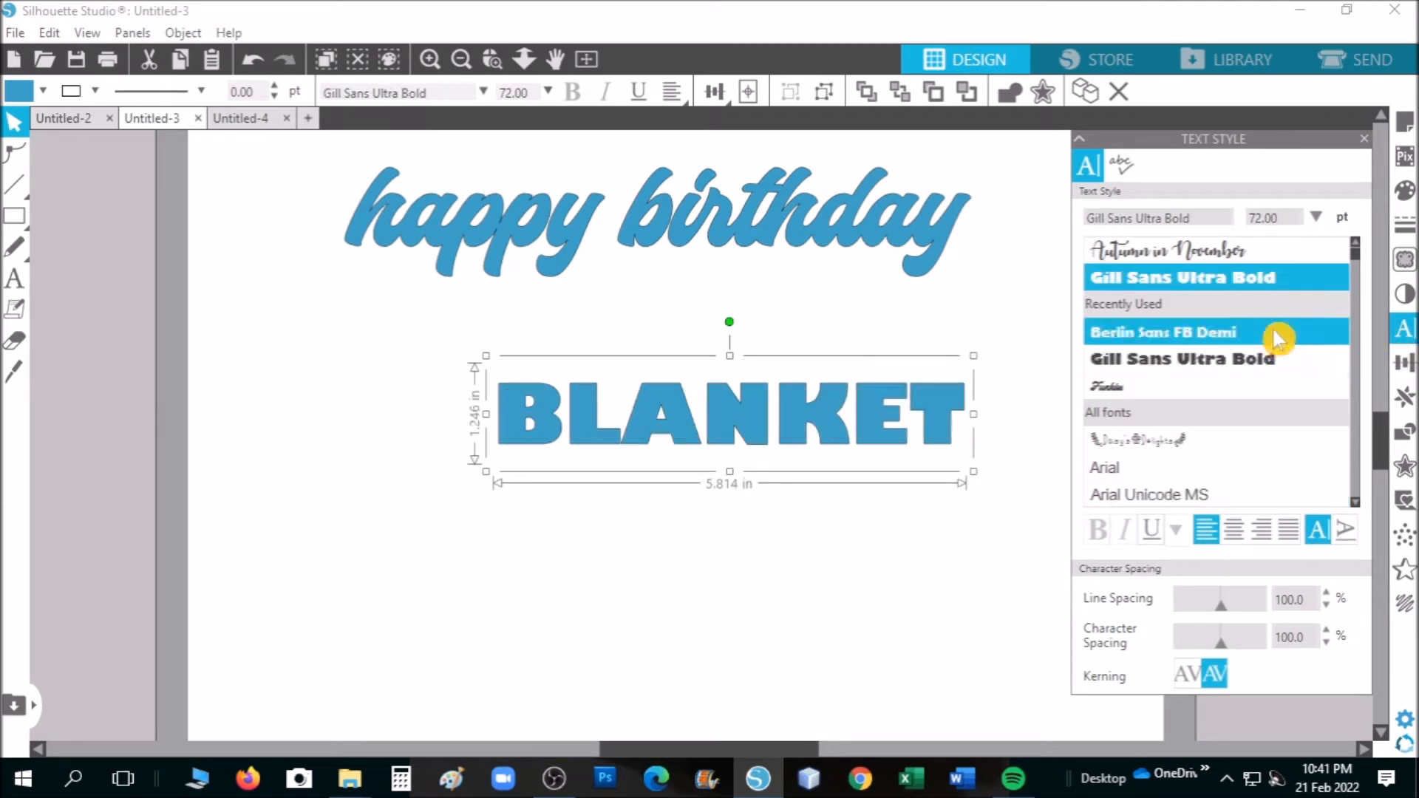
left_click(1237, 339)
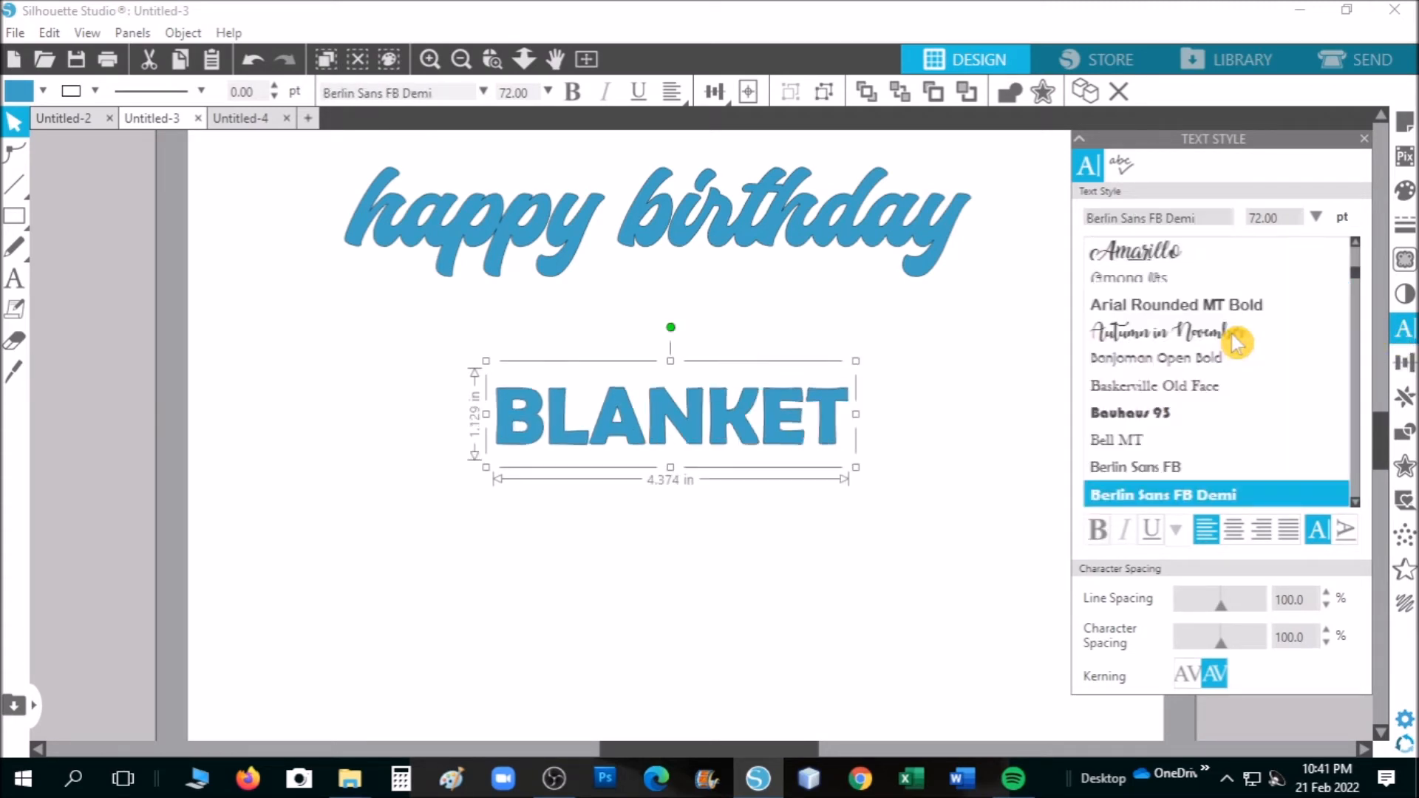
left_click(1364, 140)
- Enlarge "BLANKET" to about 9.38 in wide and position it beneath "happy birthday"
left_click_drag(856, 467, 1146, 650)
left_click_drag(1051, 481, 841, 361)
left_click_drag(994, 458, 1130, 624)
left_click_drag(956, 368, 906, 320)
left_click_drag(1098, 458, 1033, 422)
left_click_drag(907, 366, 924, 442)
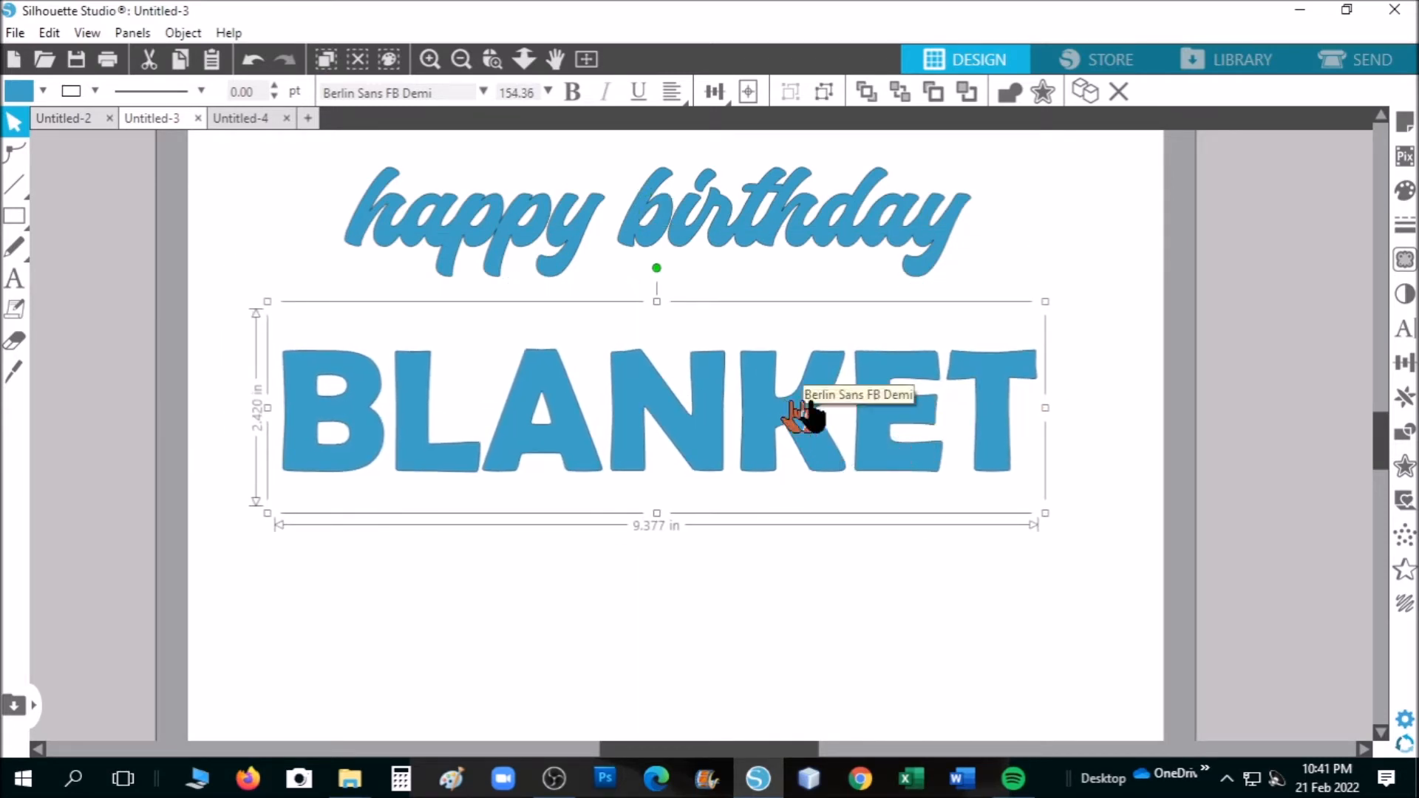
- Create an outer offset of 0.050 in with rounded corners around the "BLANKET" text
left_click(1410, 473)
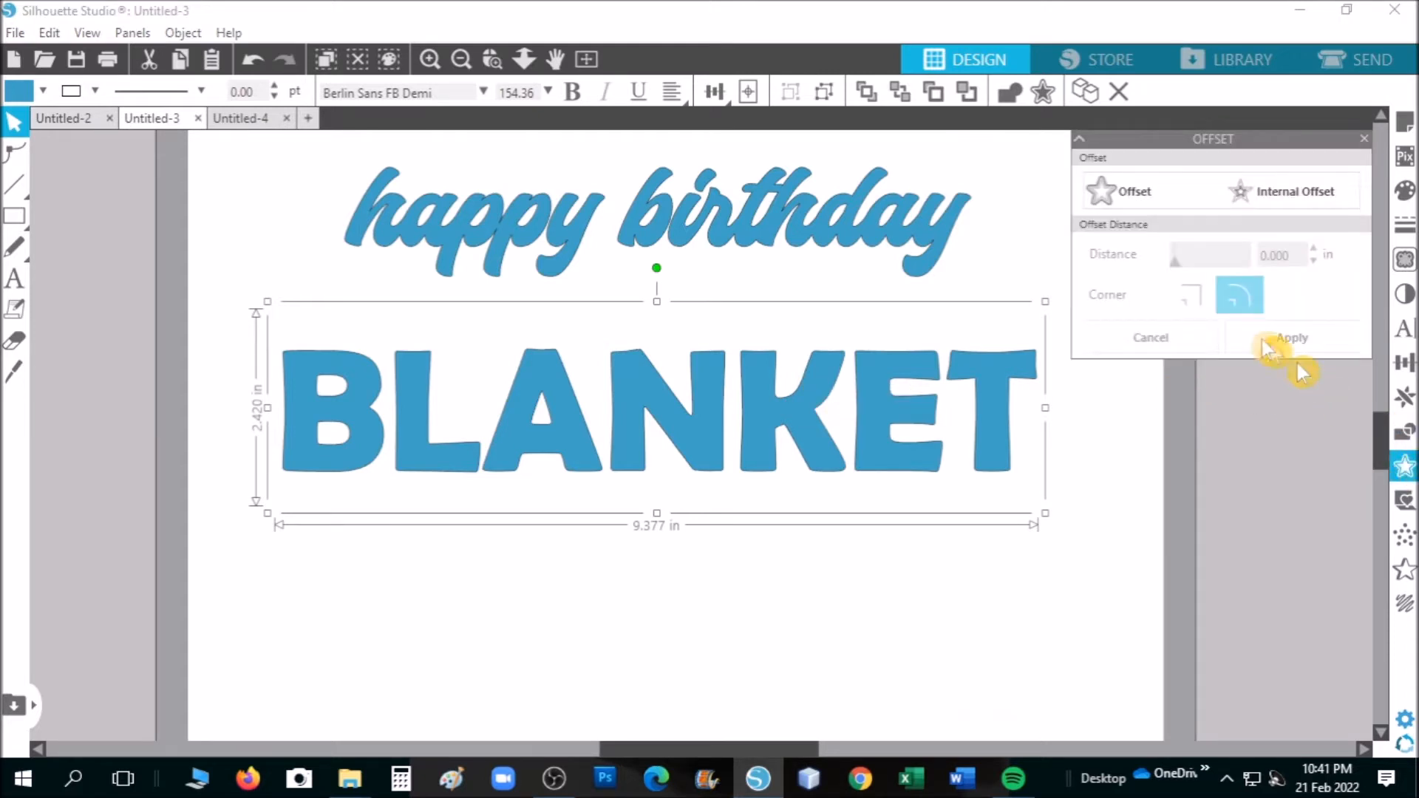
left_click(1132, 198)
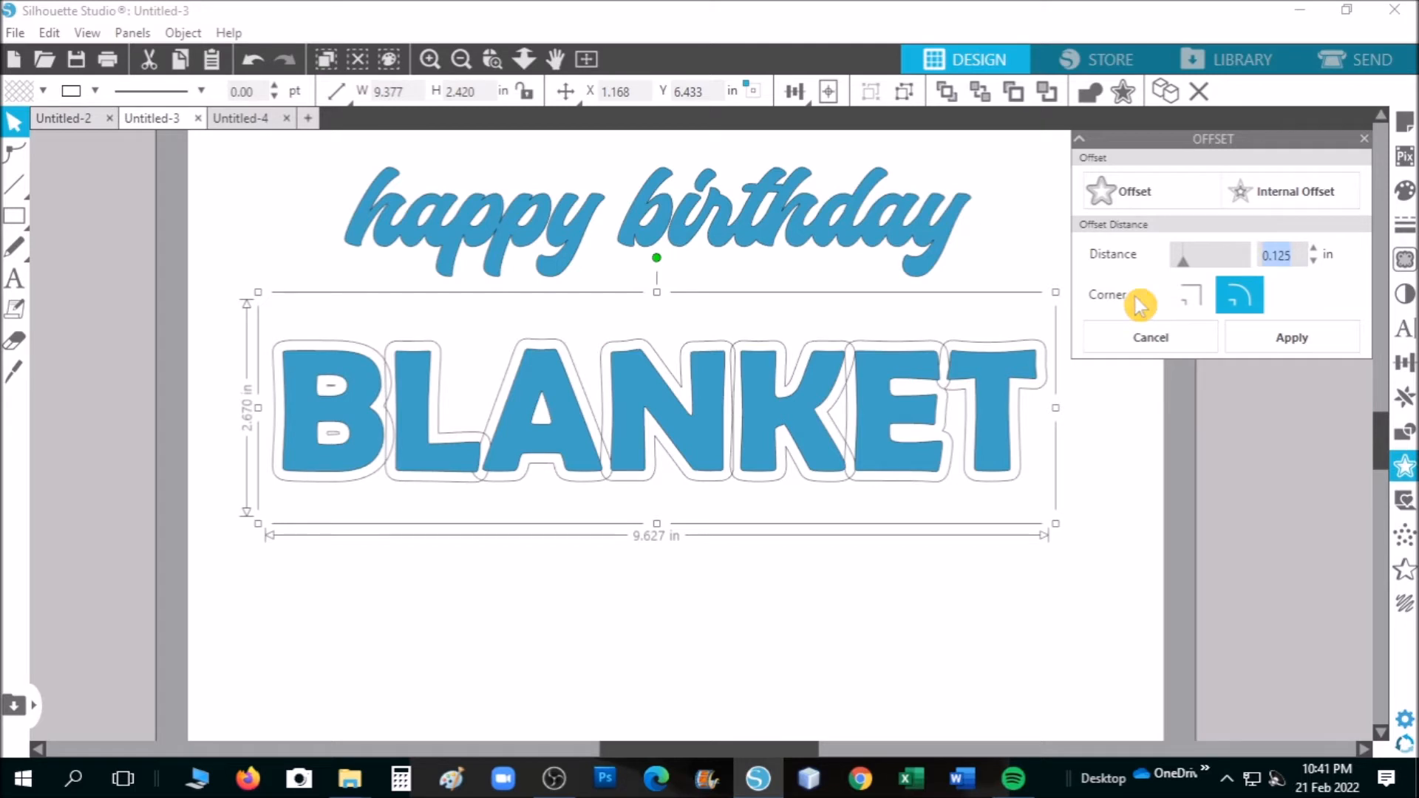
type("050")
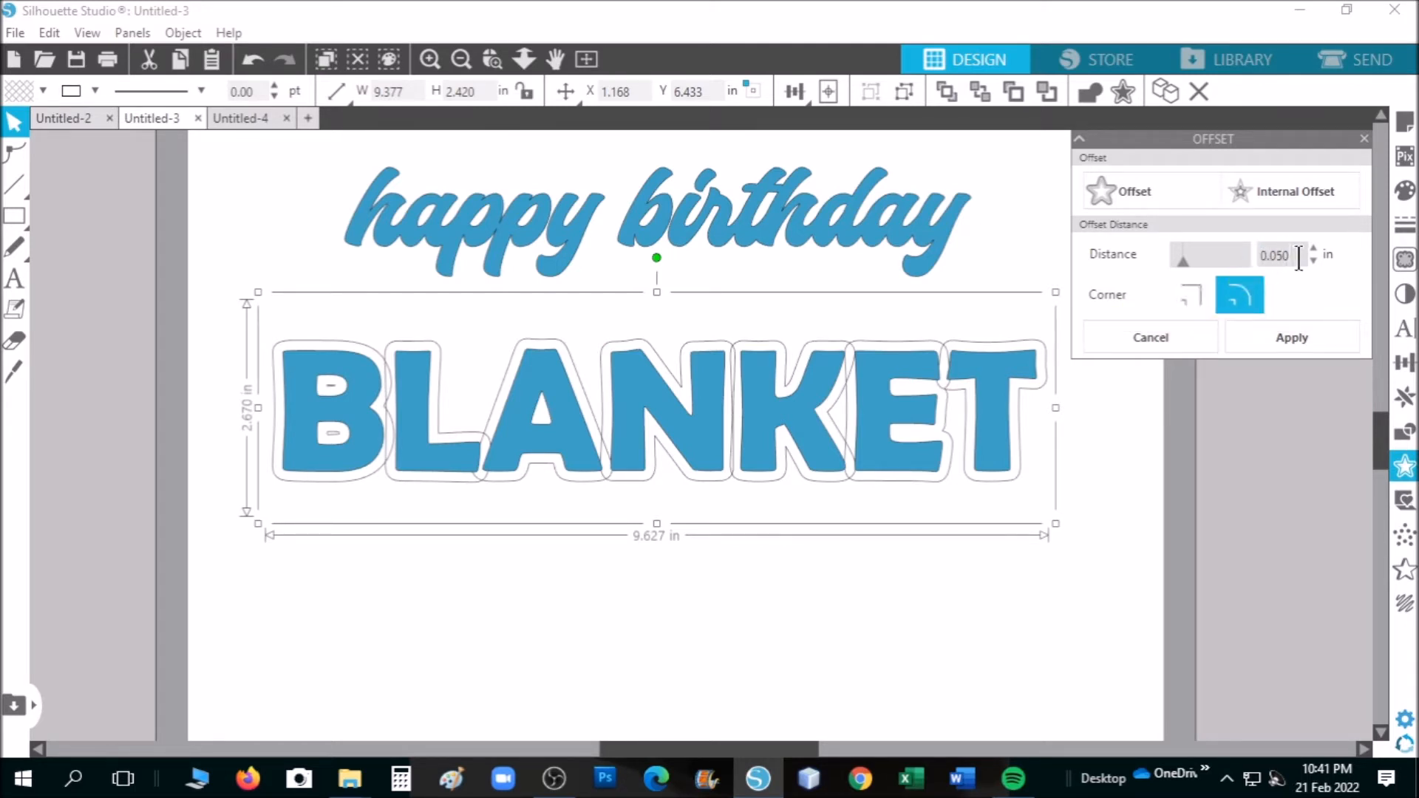
left_click(1319, 349)
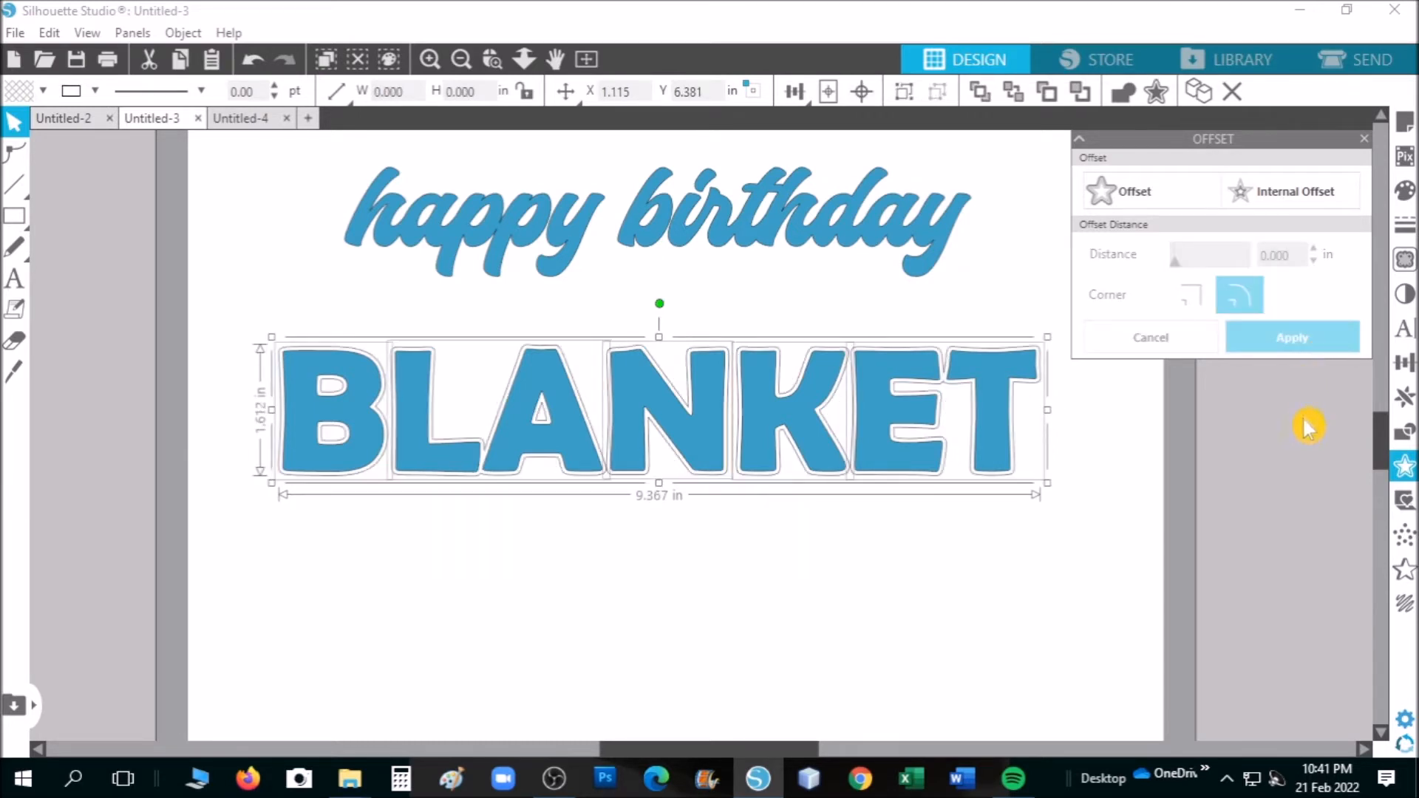
left_click(1367, 145)
- Move the original blue "BLANKET" text off the page, away from its offset outline
left_click_drag(802, 433, 9, 542)
left_click(783, 629)
left_click(663, 665)
left_click_drag(683, 752, 763, 754)
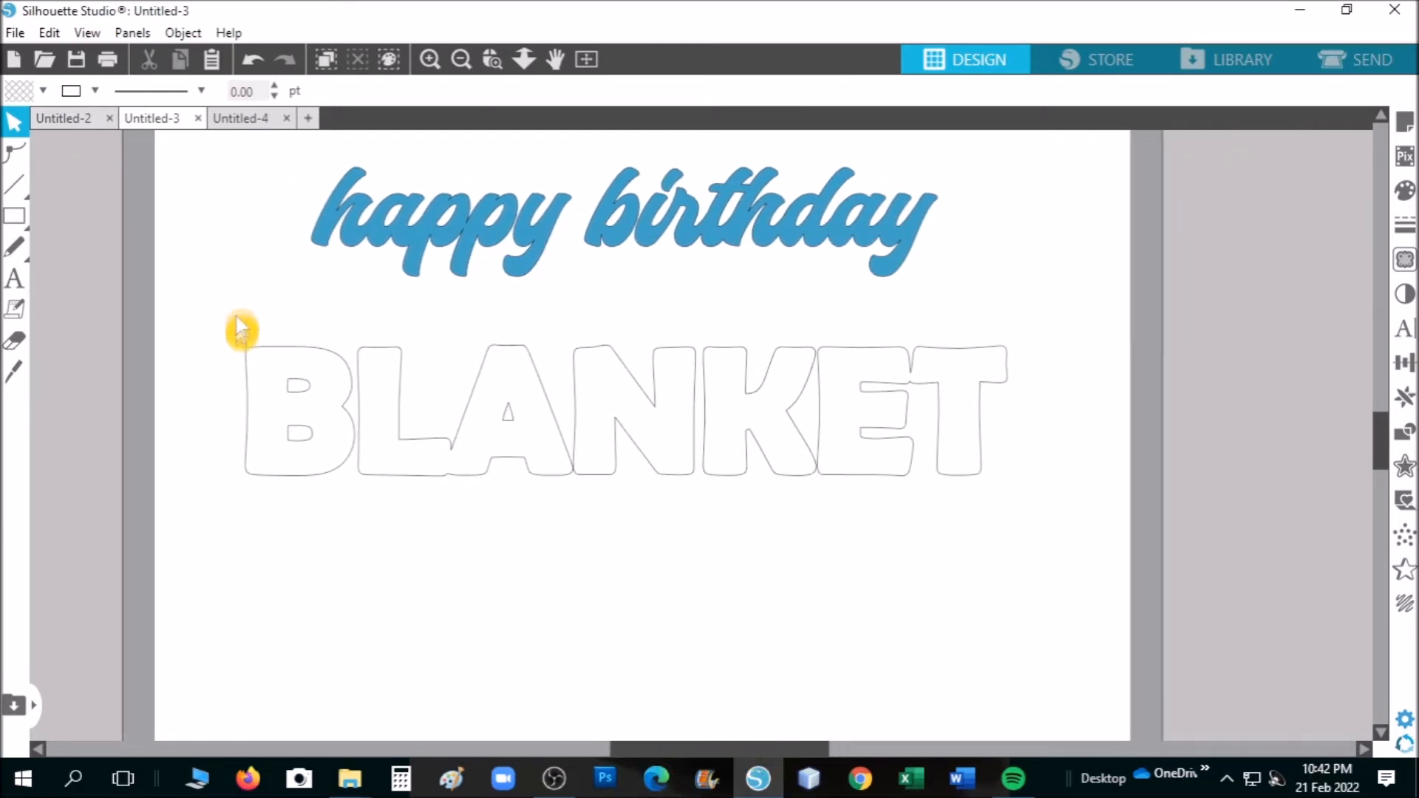
- Group all pieces of the "BLANKET" offset outline
left_click_drag(222, 323, 1040, 518)
right_click(682, 407)
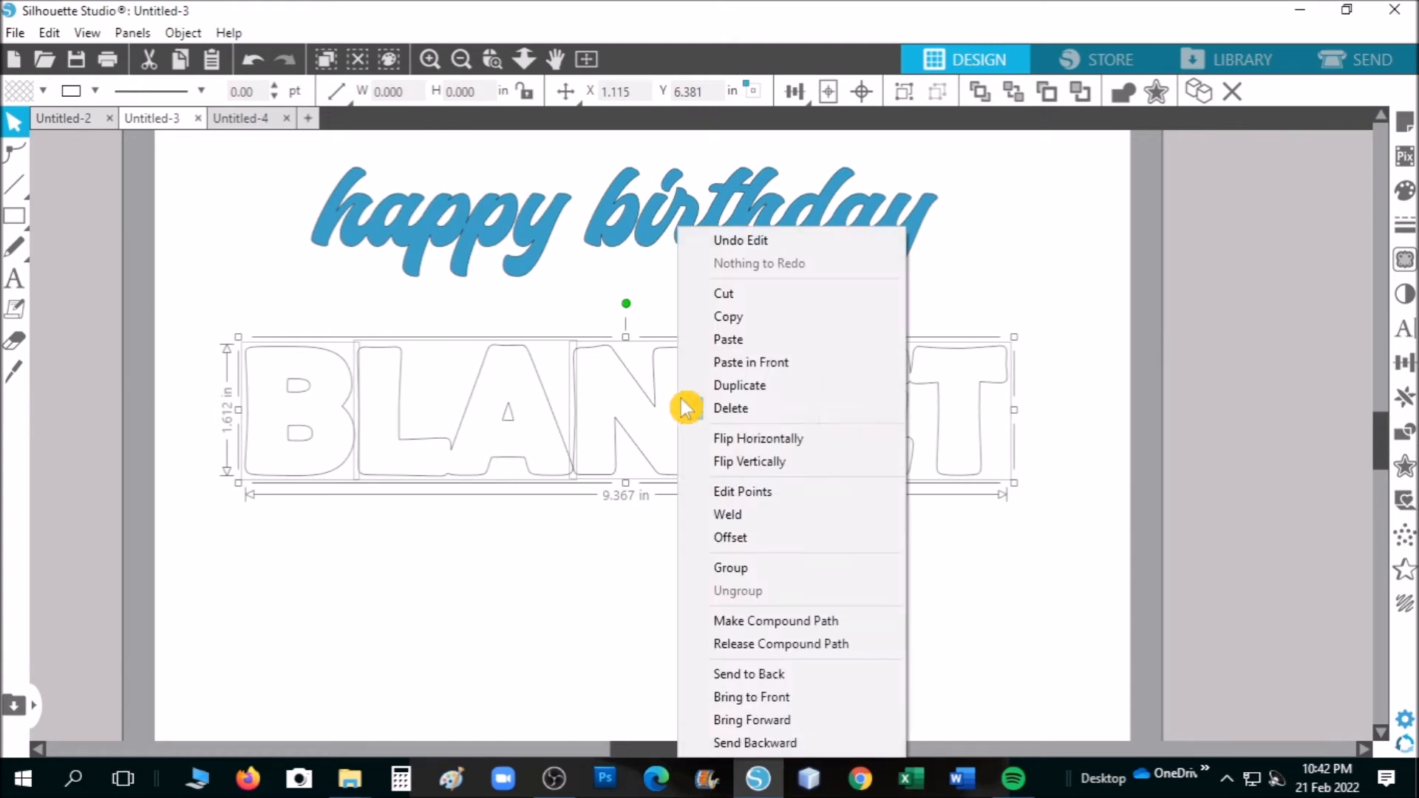
left_click(775, 575)
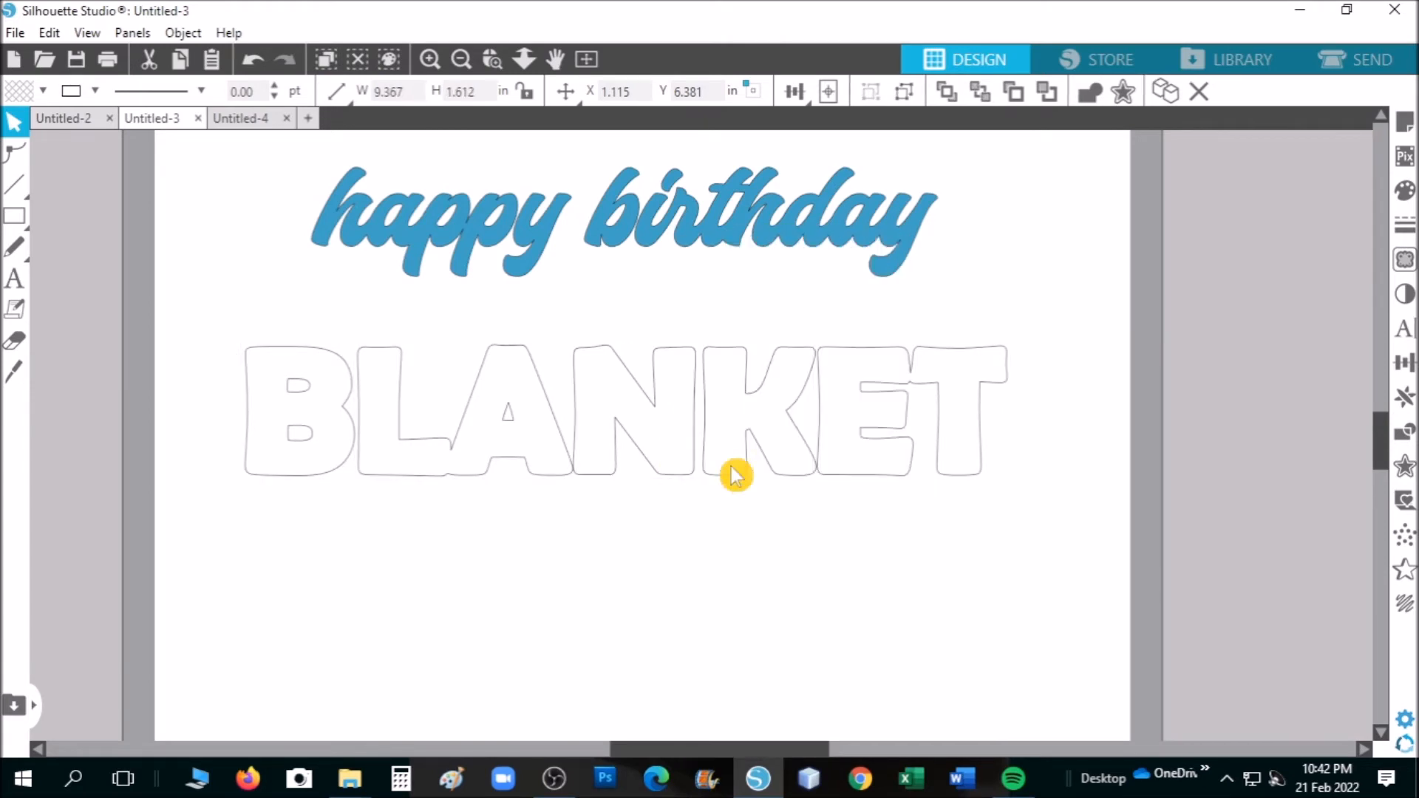
left_click(842, 507)
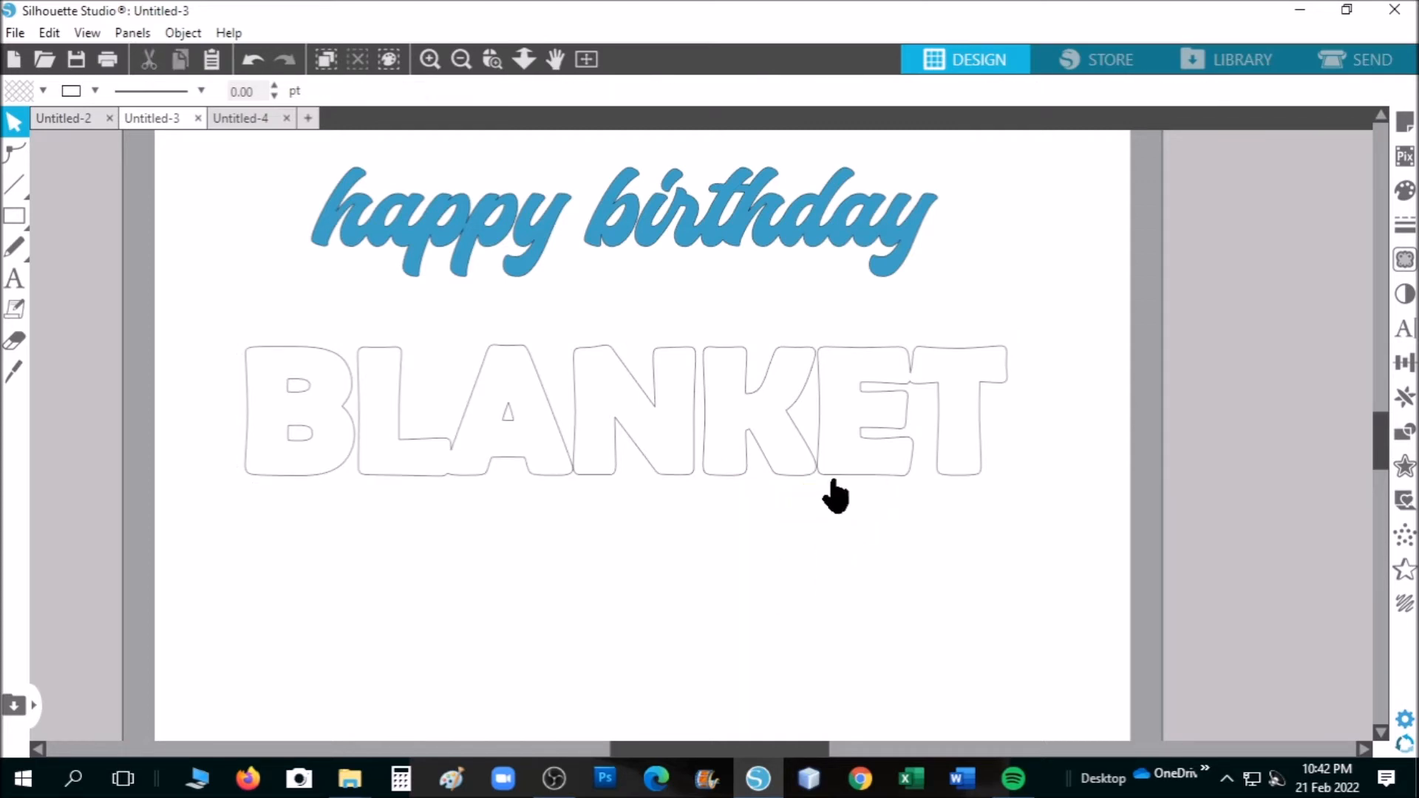
- Fill the grouped "BLANKET" outline with the same blue as the "happy birthday" lettering
left_click(842, 482)
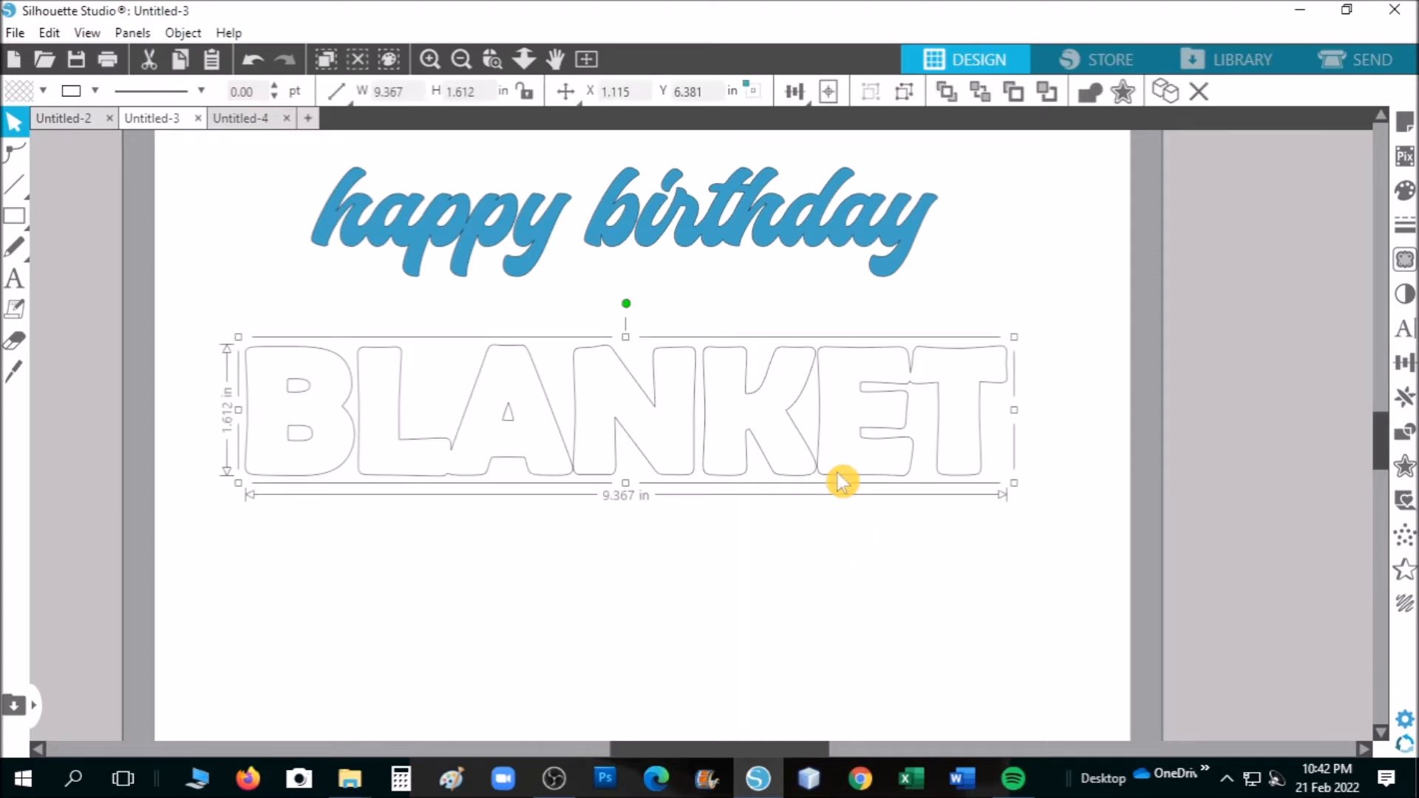
left_click(1407, 192)
left_click(1218, 233)
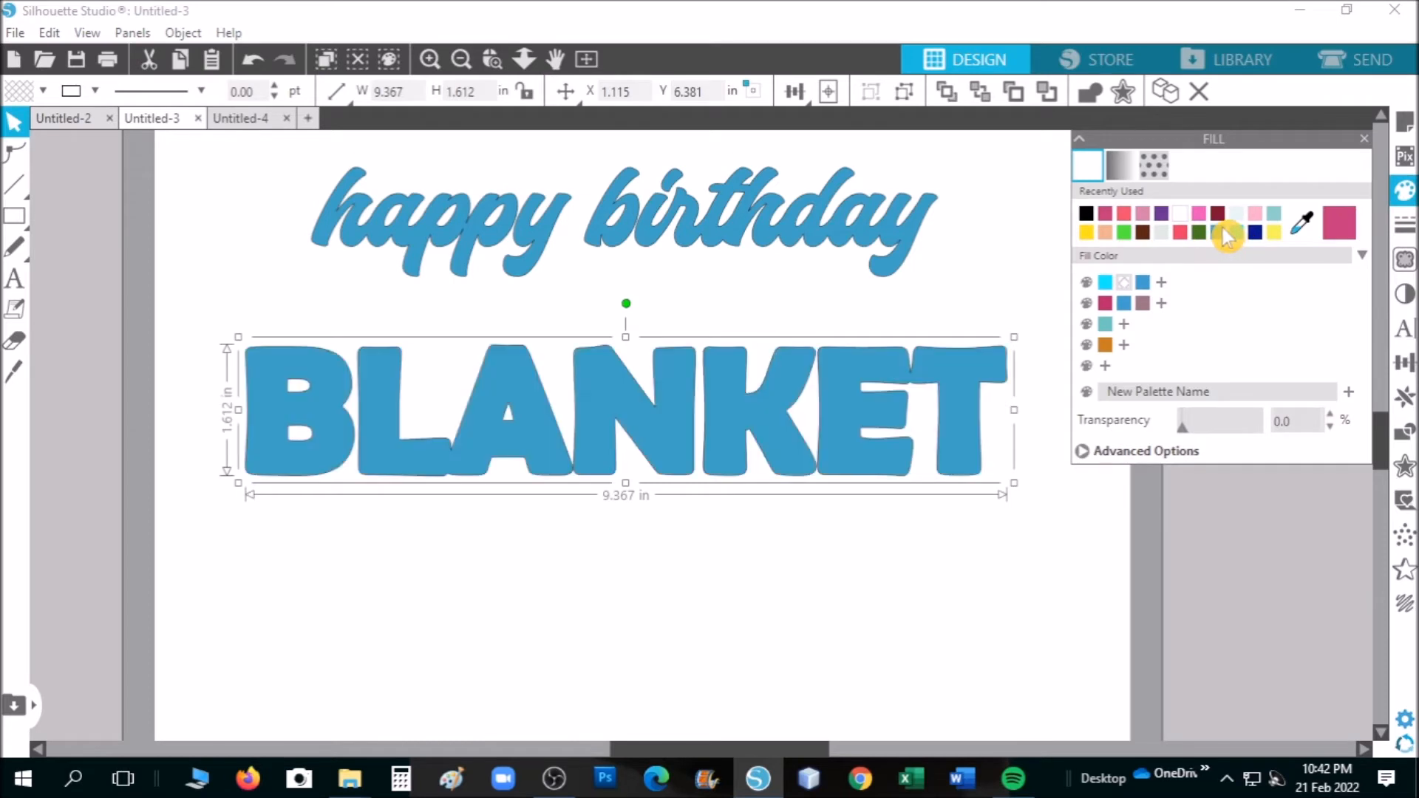
left_click(1365, 150)
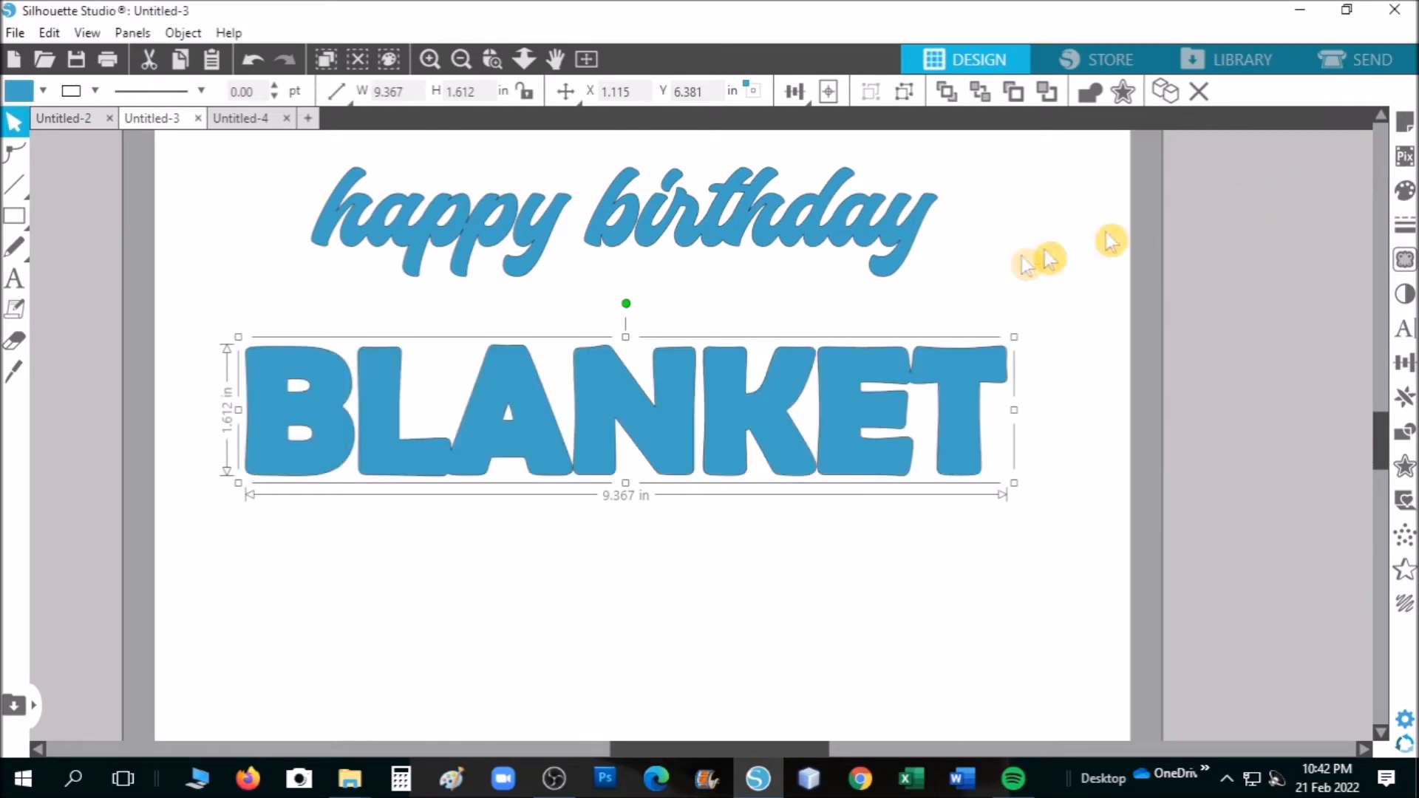
- Move "BLANKET" lower, and stretch "happy birthday" to about 7.80 by 1.55 in, placing it closely above
left_click_drag(858, 360, 875, 439)
left_click_drag(897, 241, 893, 278)
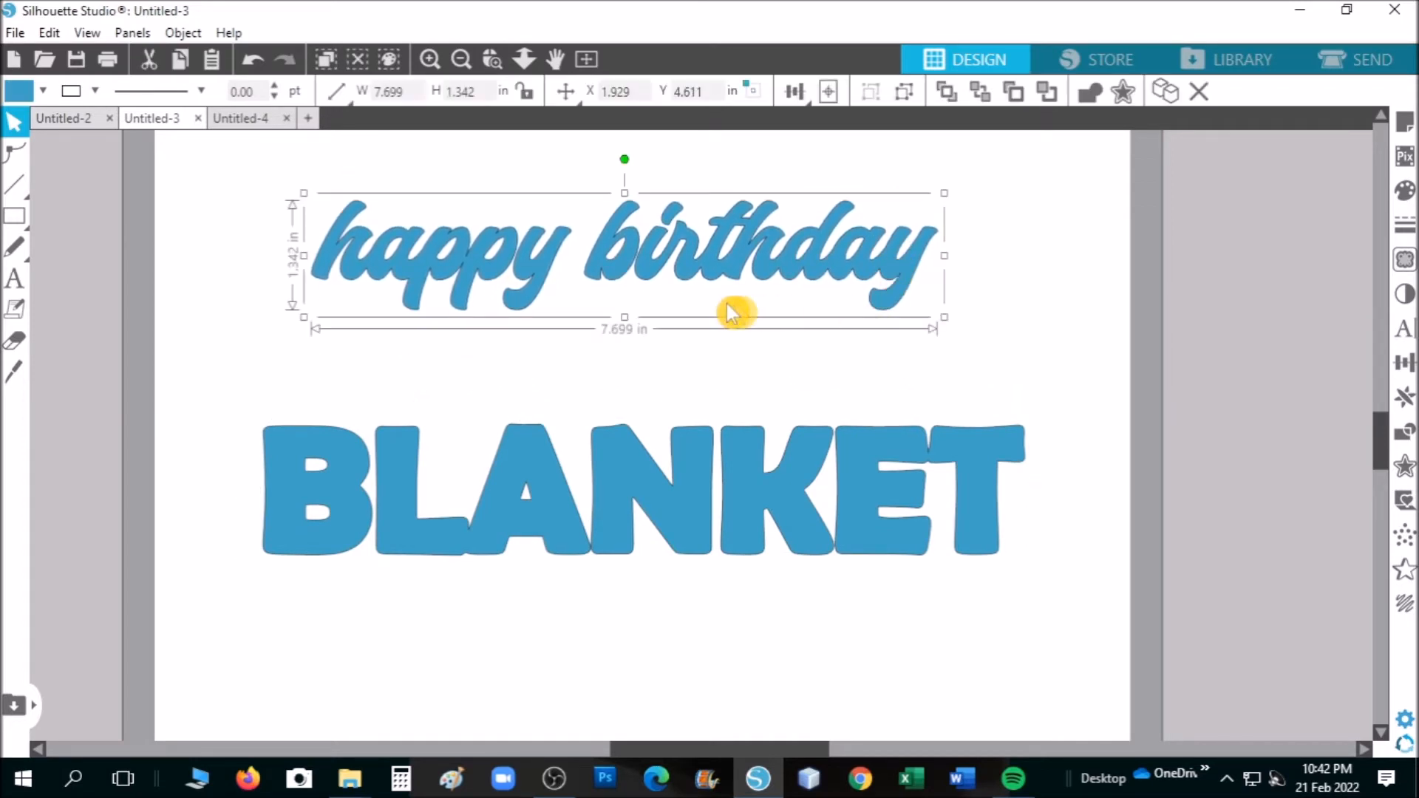
left_click_drag(624, 318, 624, 334)
left_click_drag(944, 264, 817, 333)
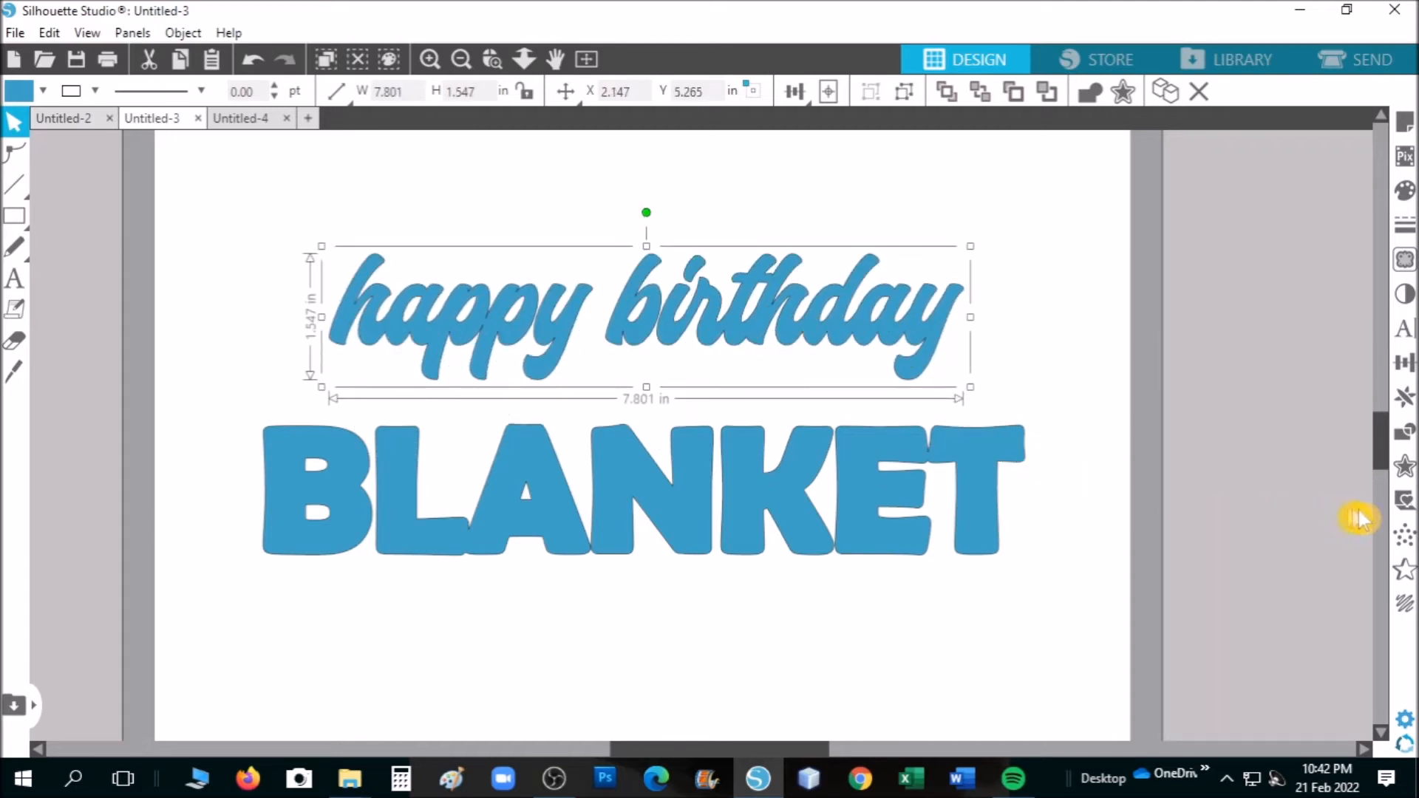
- Create an outer offset of 0.125 in with rounded corners around the "happy birthday" lettering
left_click(1404, 467)
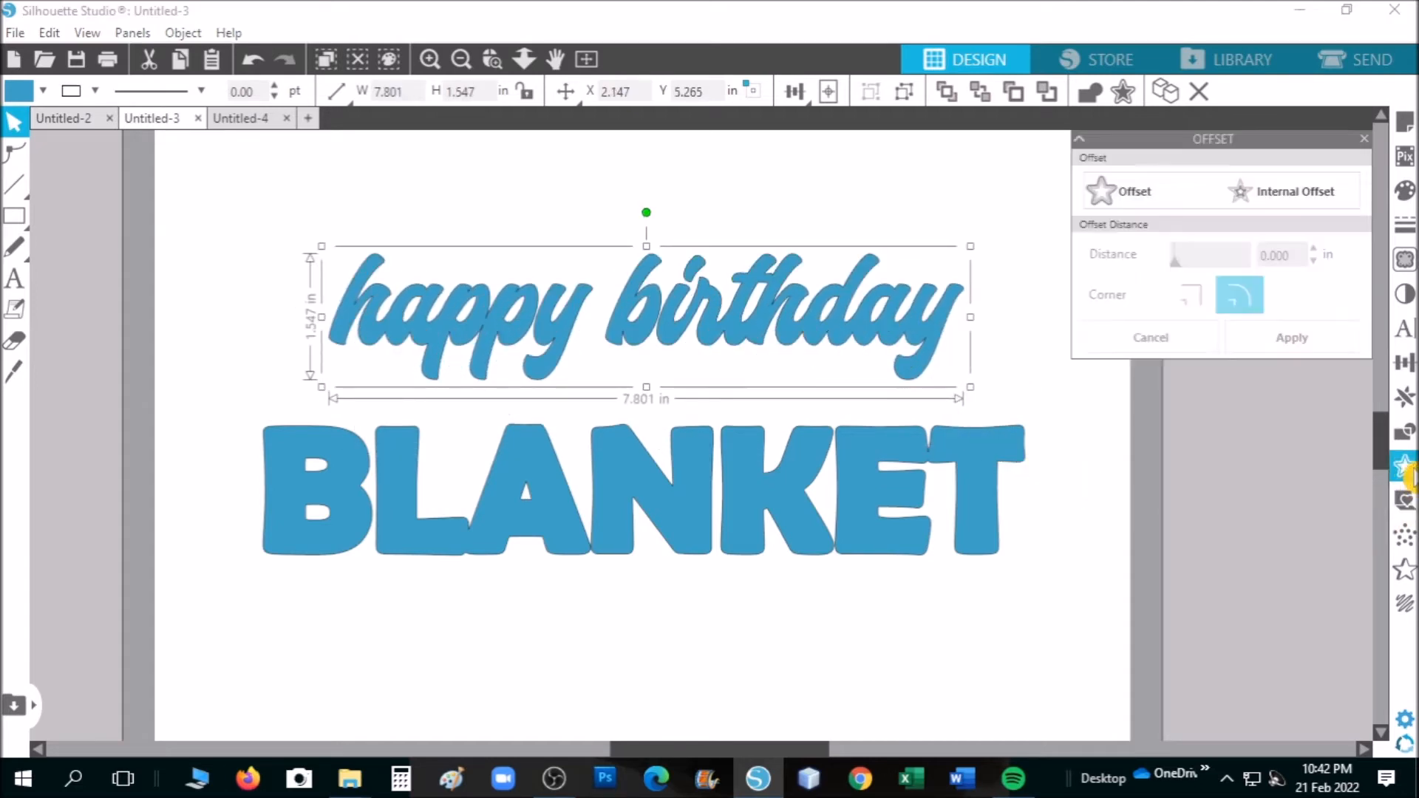
left_click(1161, 197)
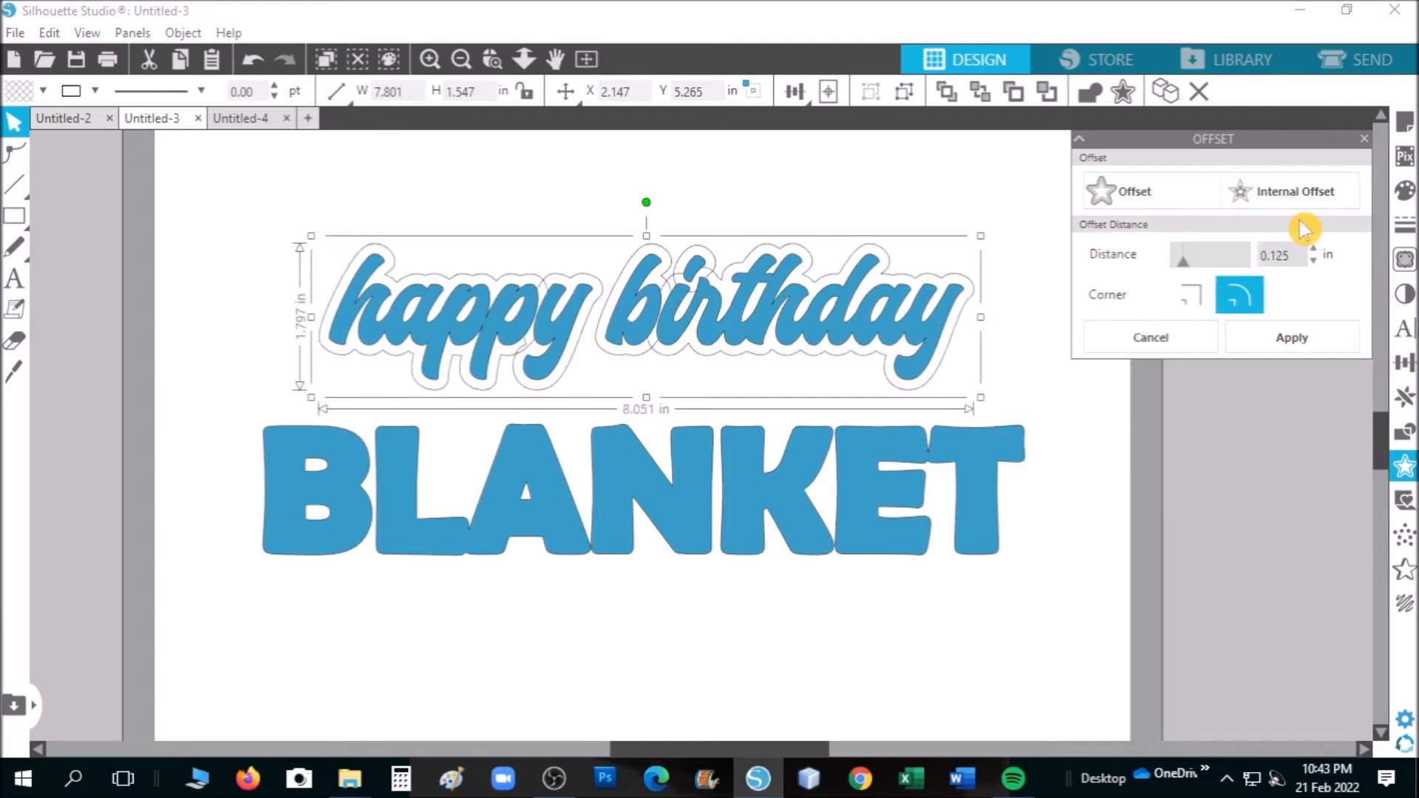
left_click(1299, 348)
- Fill the "happy birthday" offset shapes with black
left_click(1404, 191)
left_click(1107, 215)
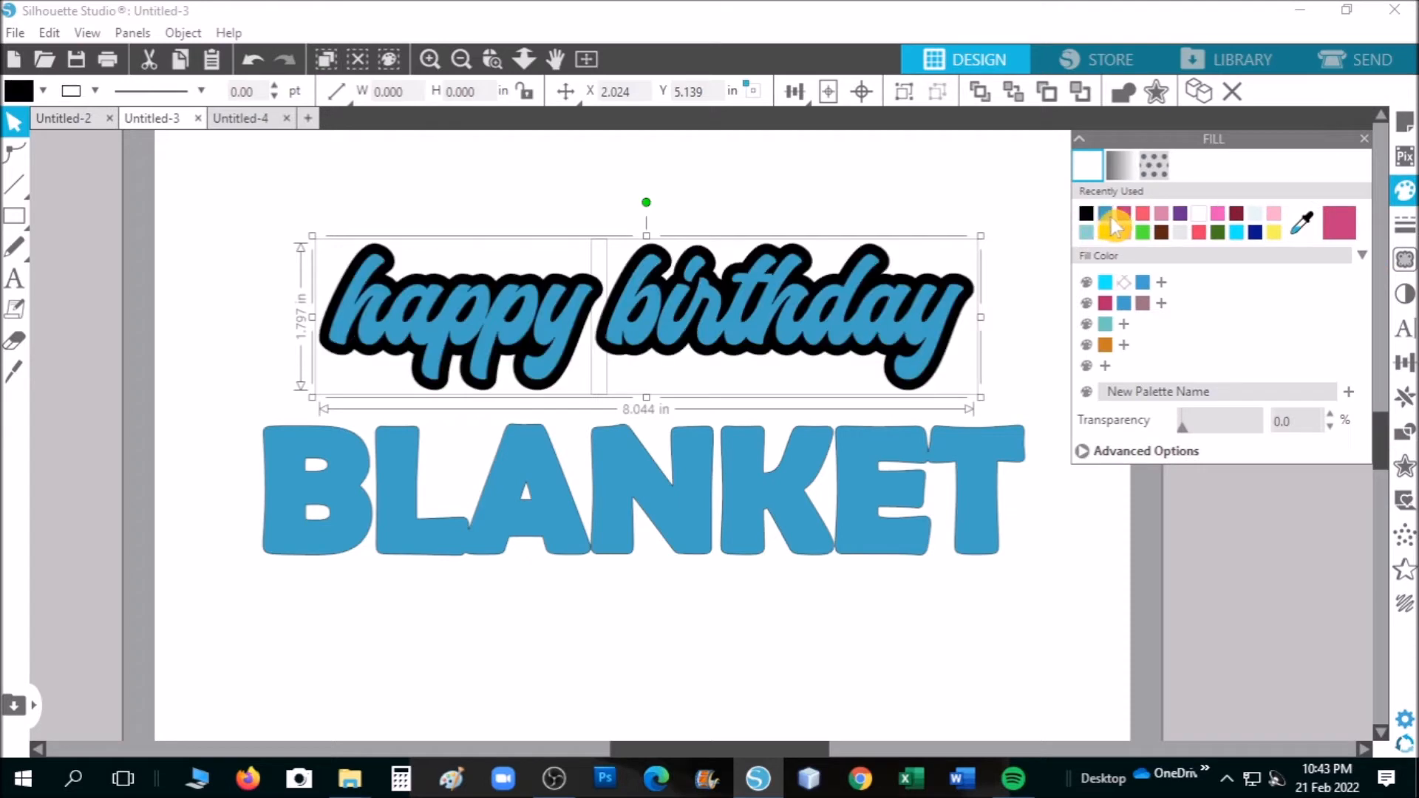
left_click(1364, 138)
- Move the blue "happy birthday" lettering off its black offset to beyond the page's upper-left corner
left_click_drag(826, 325, 105, 159)
left_click(279, 242)
- Group the black "happy birthday" offset shapes into one object
left_click_drag(276, 236, 1086, 409)
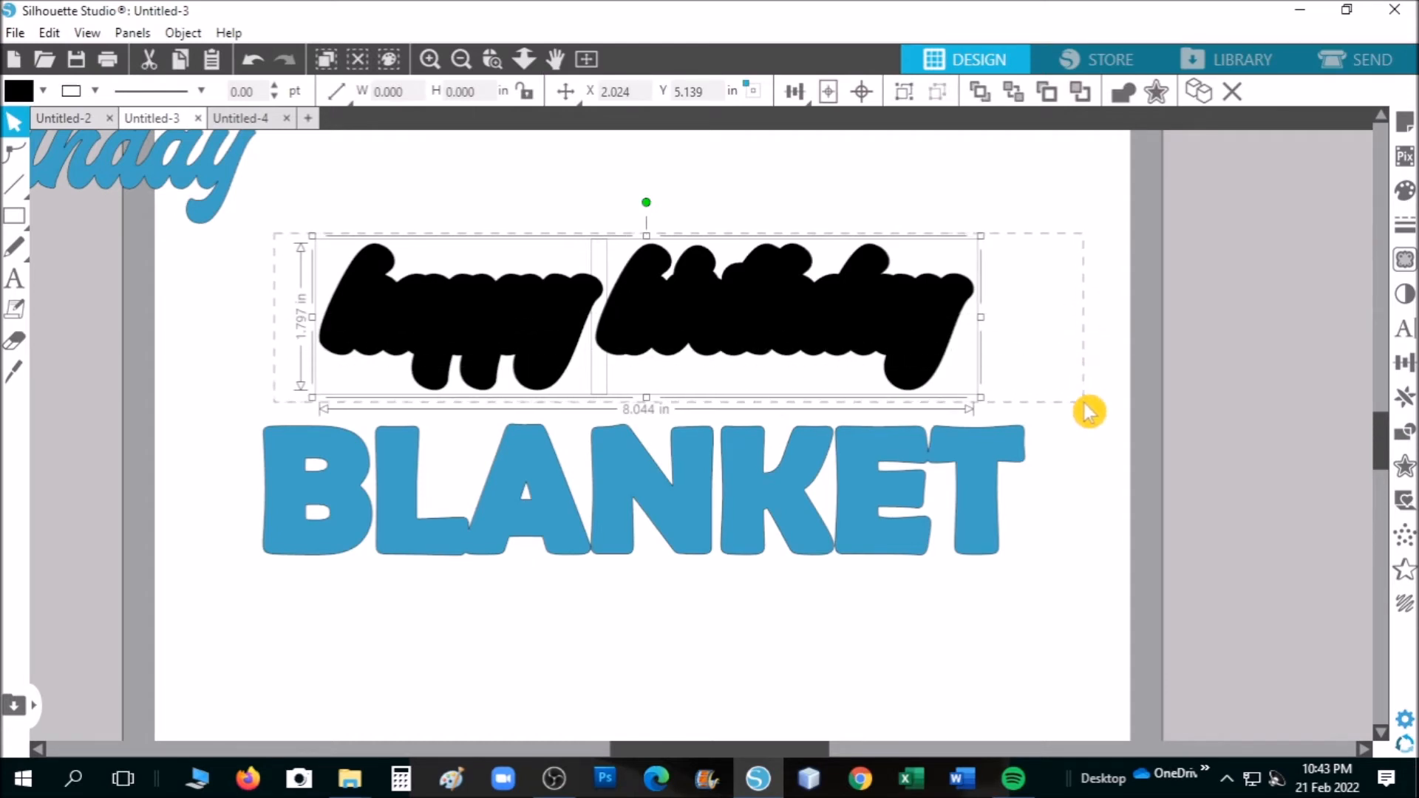
right_click(677, 255)
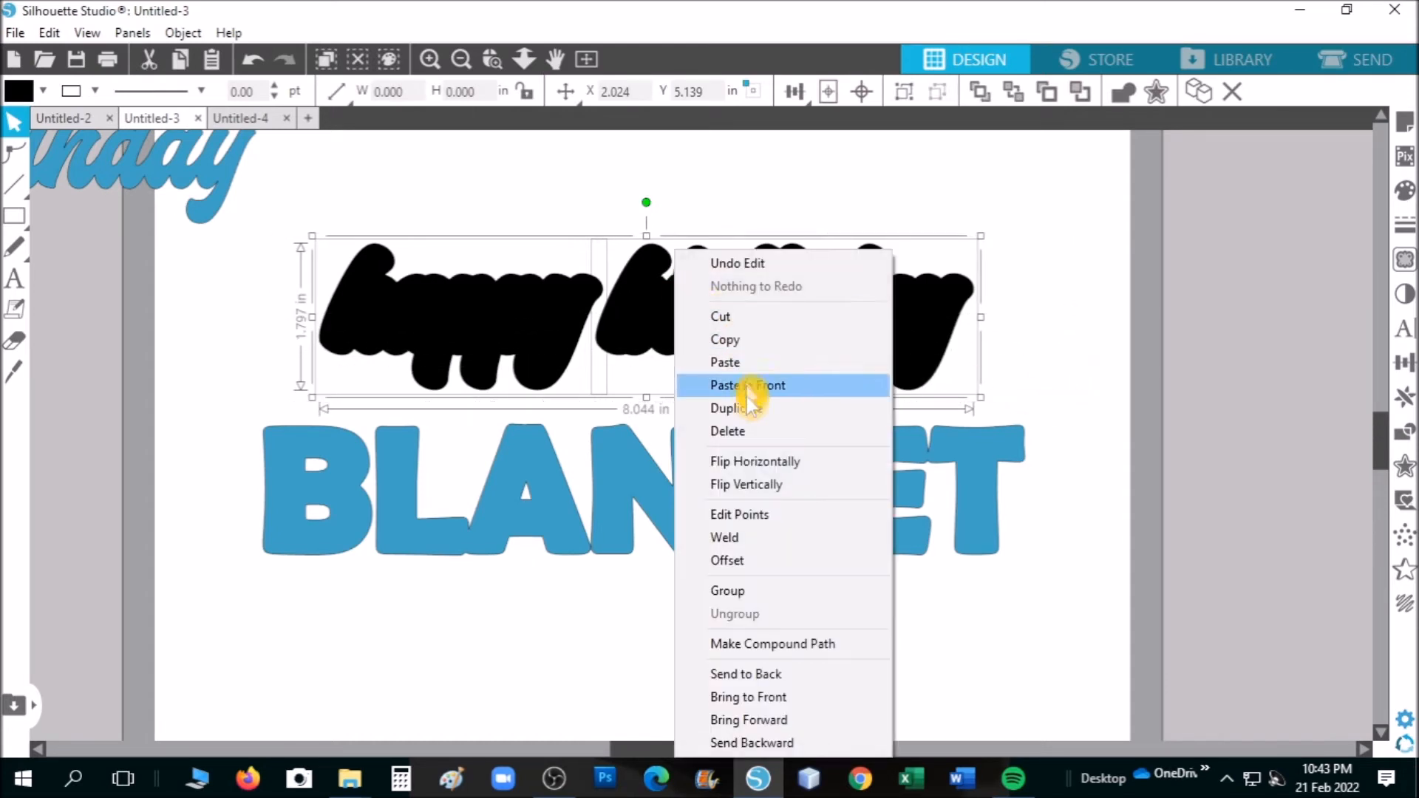
left_click(761, 593)
- Lower the black offset group so it overlaps the upper part of "BLANKET", and bring it to the front
left_click_drag(861, 349, 866, 439)
right_click(749, 385)
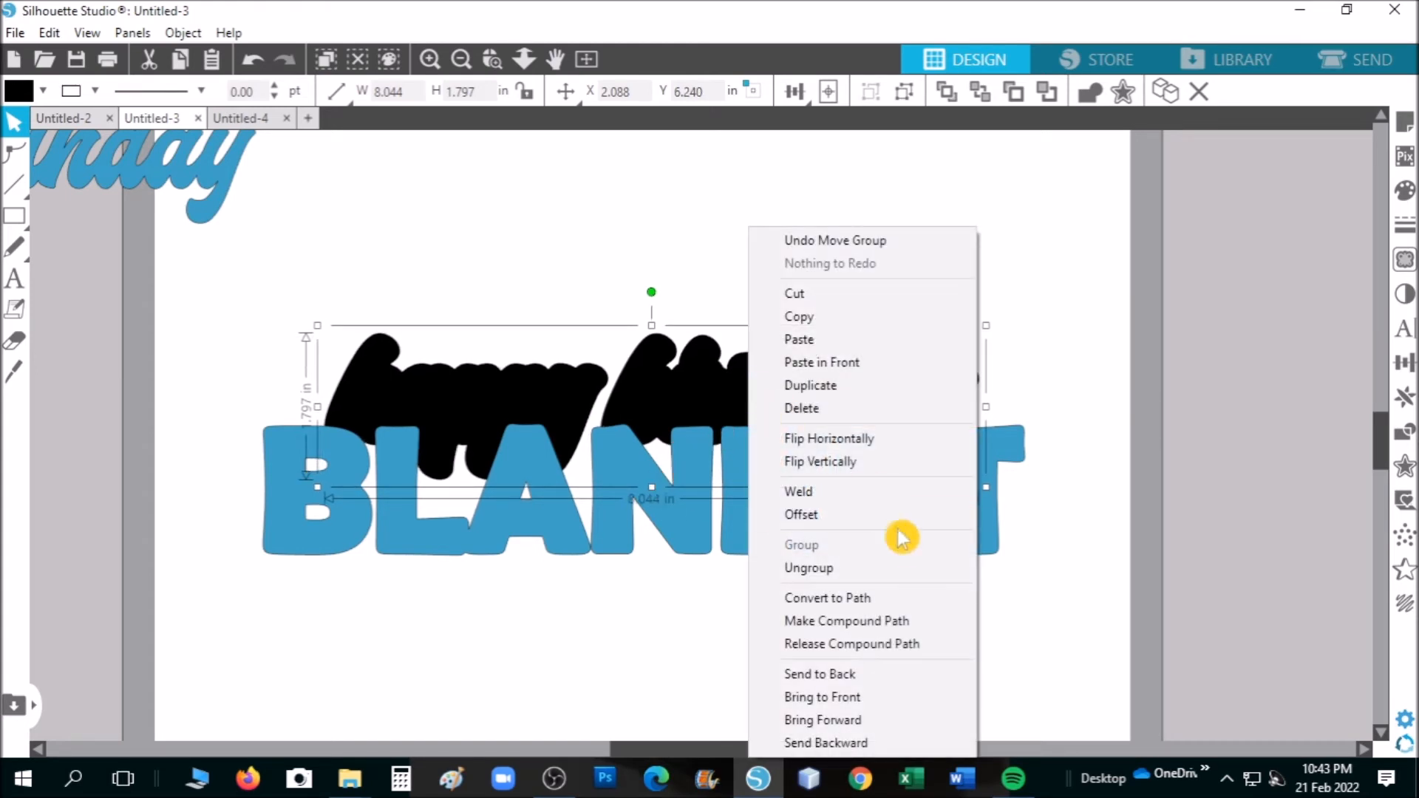
left_click(900, 699)
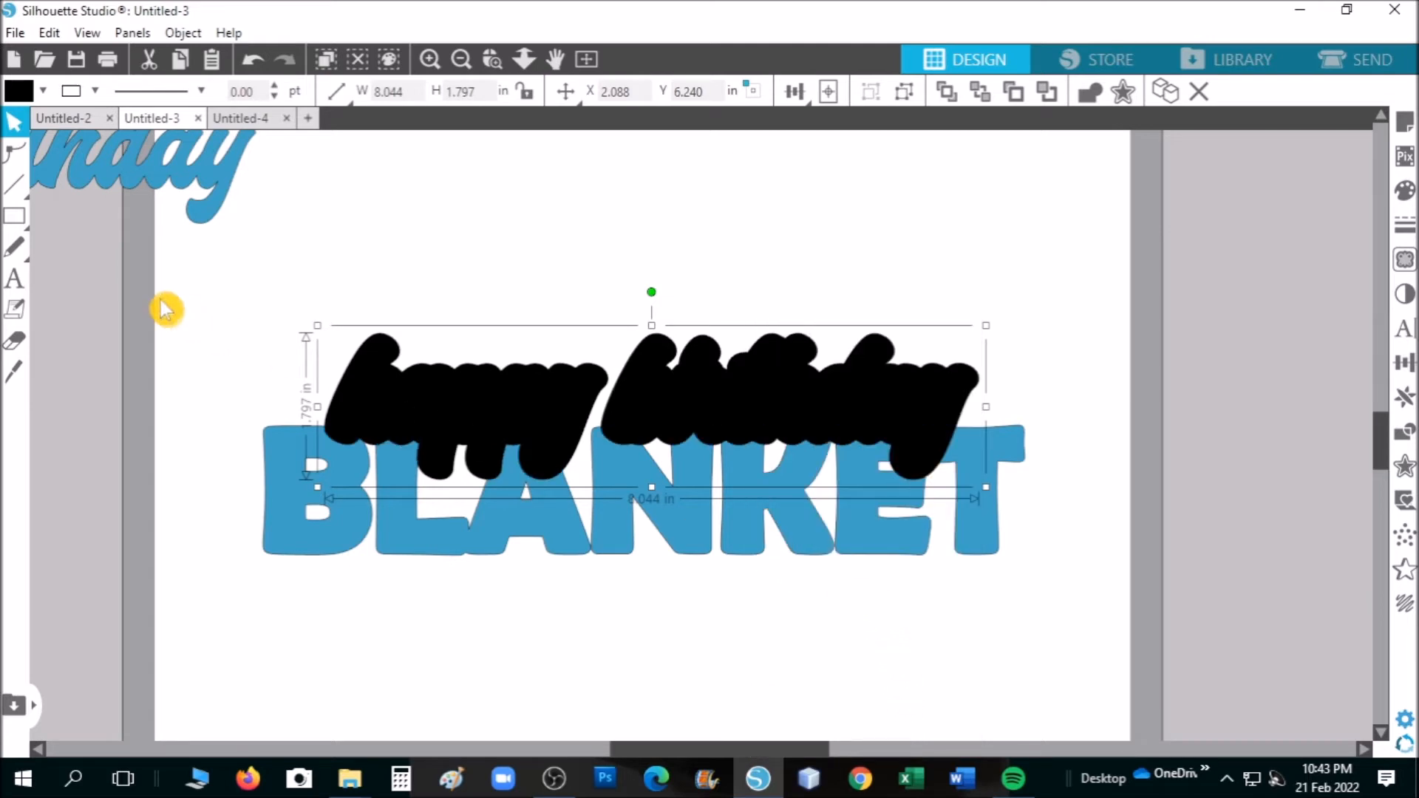
- Subtract the black offset group from the "BLANKET" lettering
left_click_drag(193, 290, 1085, 618)
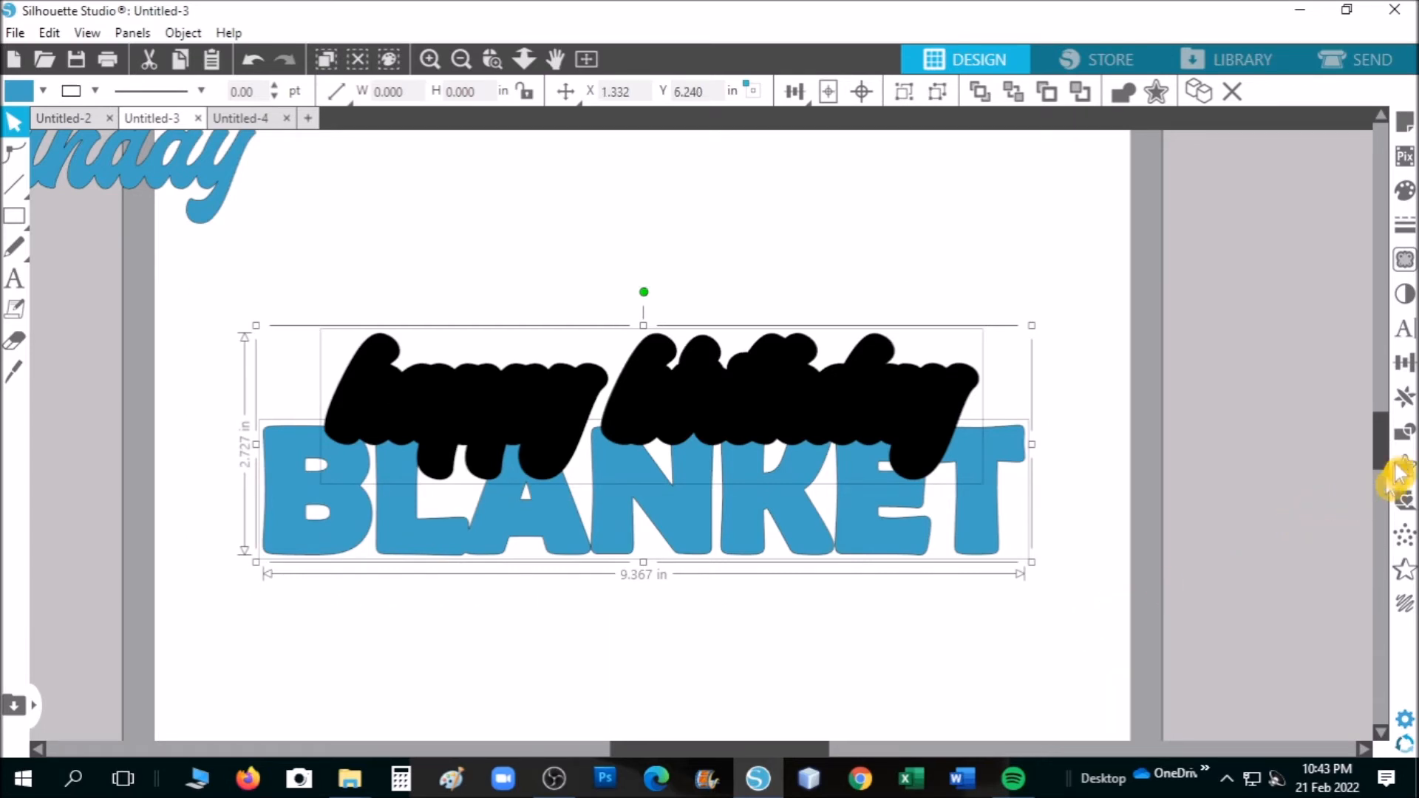
left_click(1404, 442)
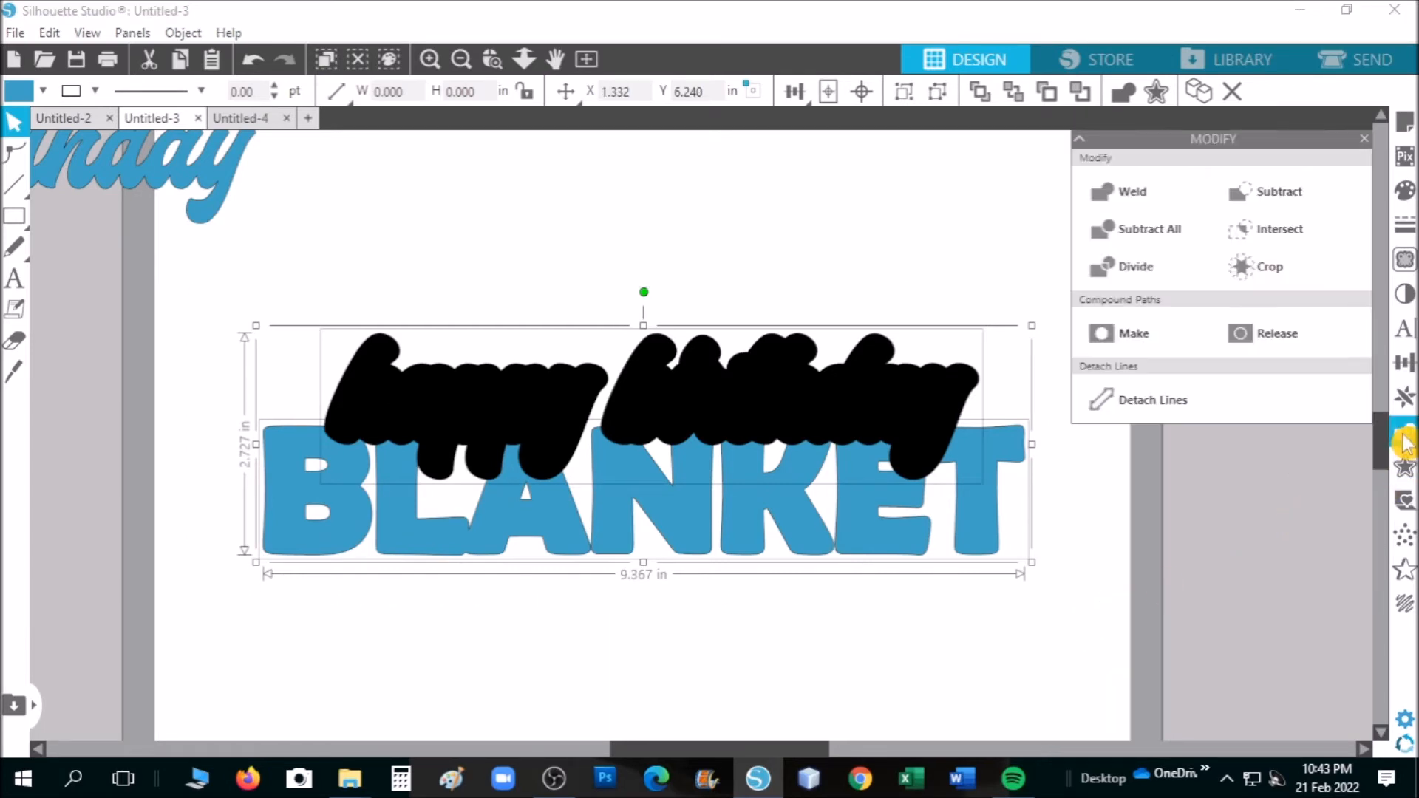
left_click(1317, 194)
left_click(1363, 139)
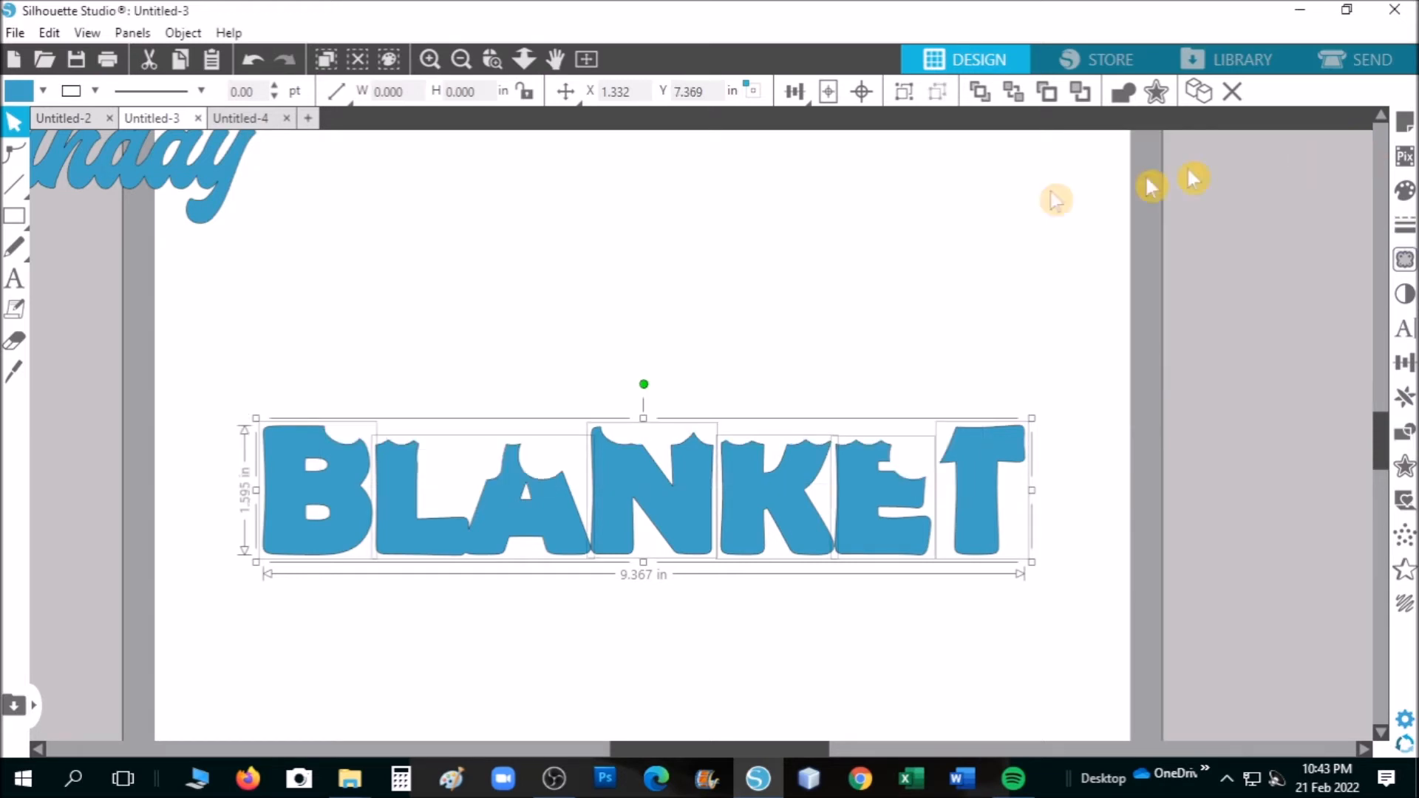
- Move the blue "happy birthday" lettering into the cutout above "BLANKET" and nudge it into an even gap
left_click_drag(229, 179, 939, 433)
left_click(938, 432)
key("Down")
key("Down")
key("Down")
key("Down")
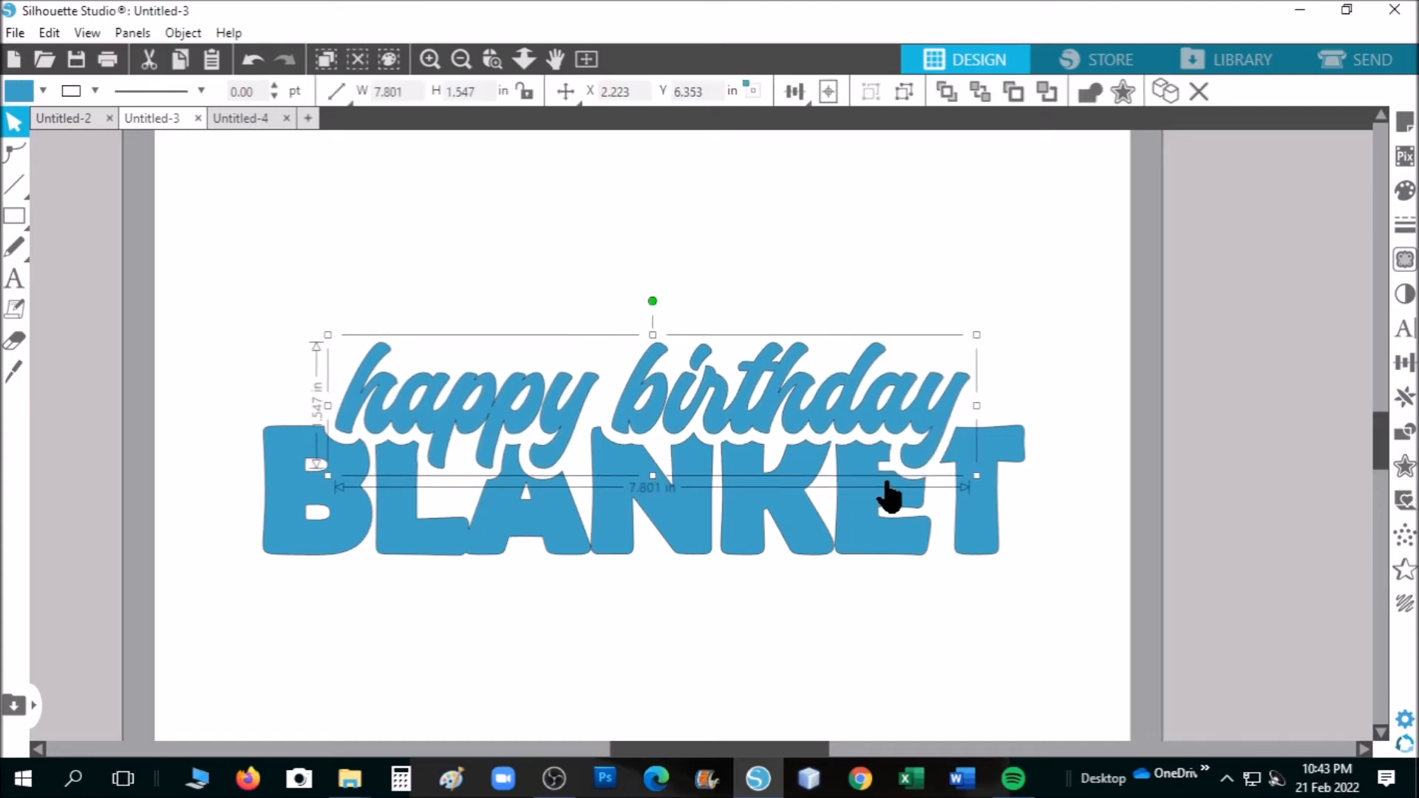
key("Left")
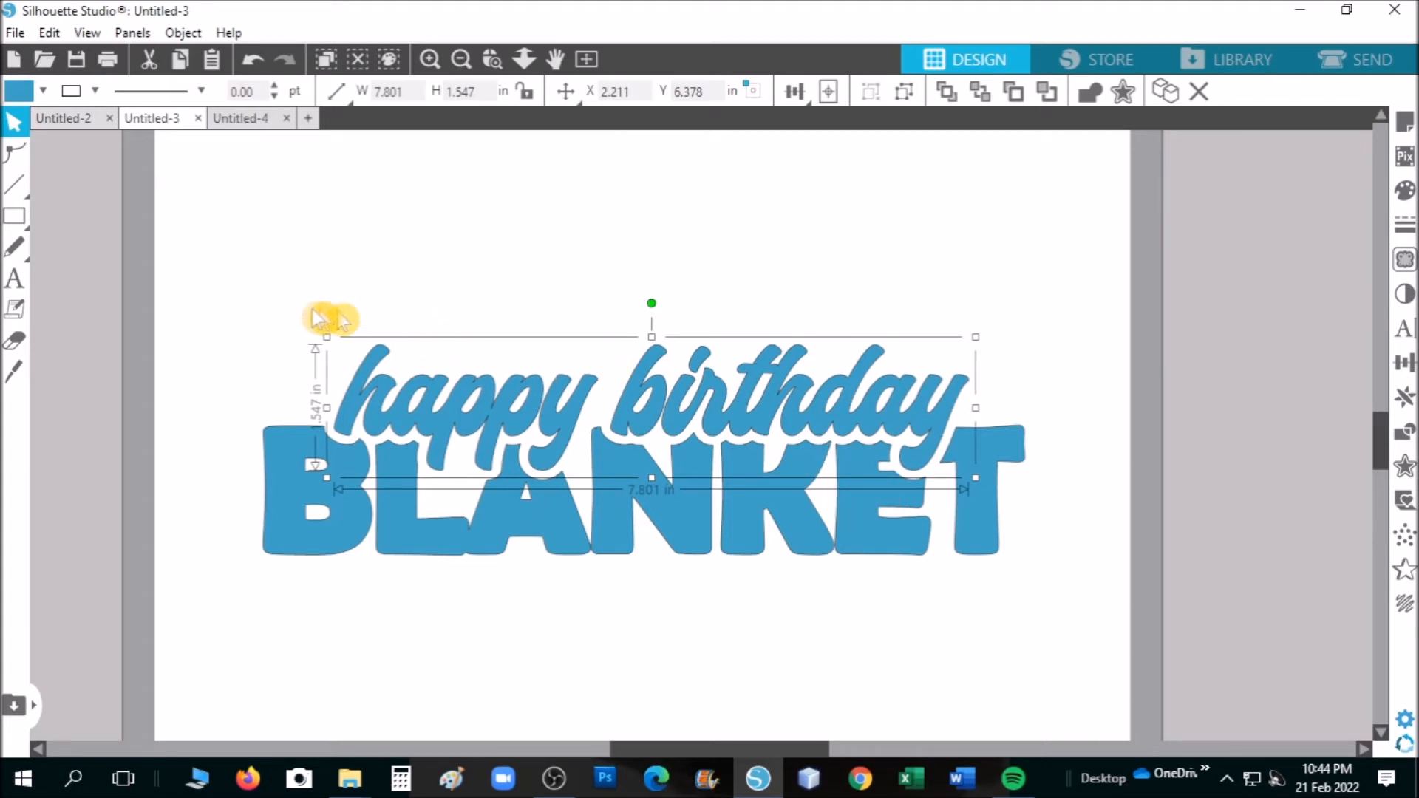
- Group the "happy birthday" lettering with the "BLANKET" letters
left_click_drag(226, 300, 1053, 616)
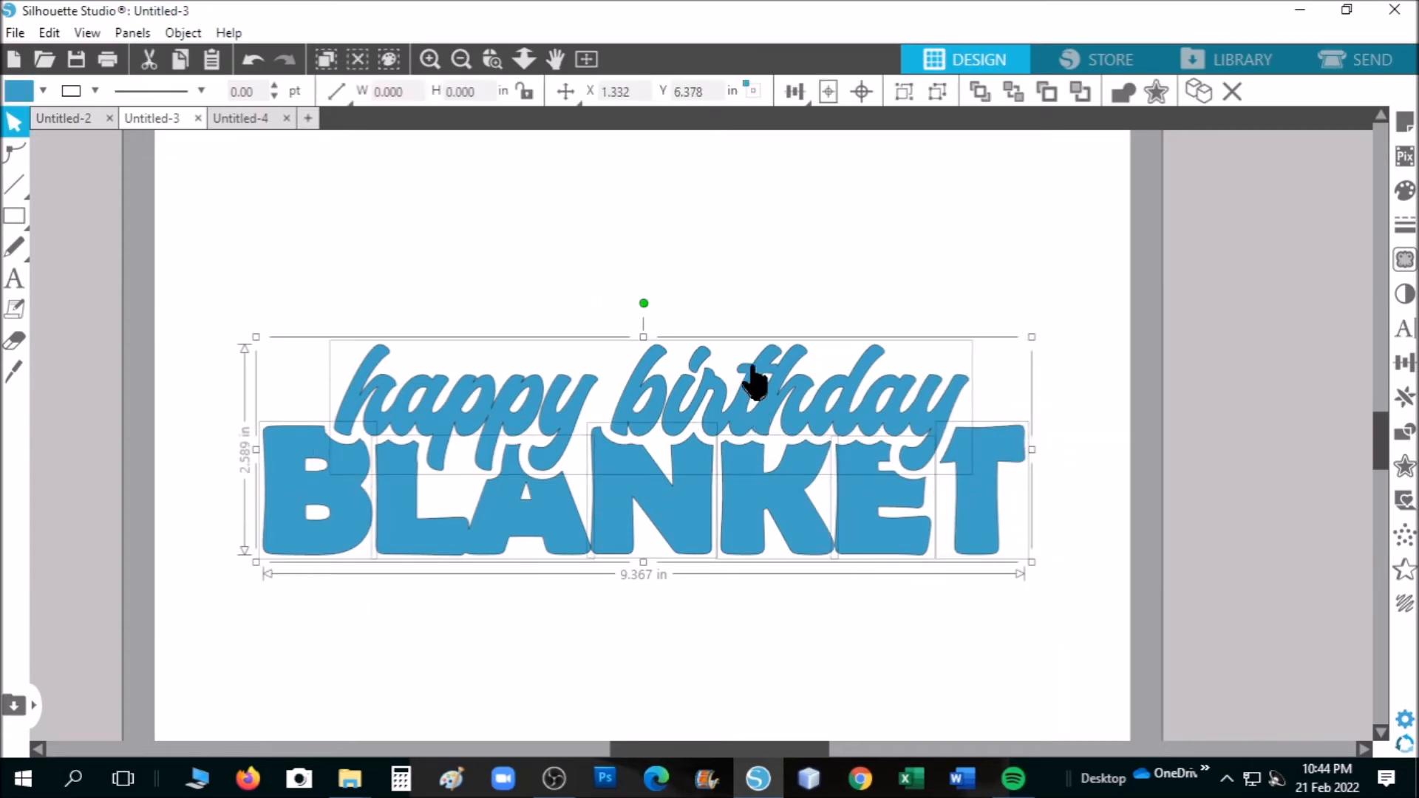
right_click(752, 381)
left_click(847, 545)
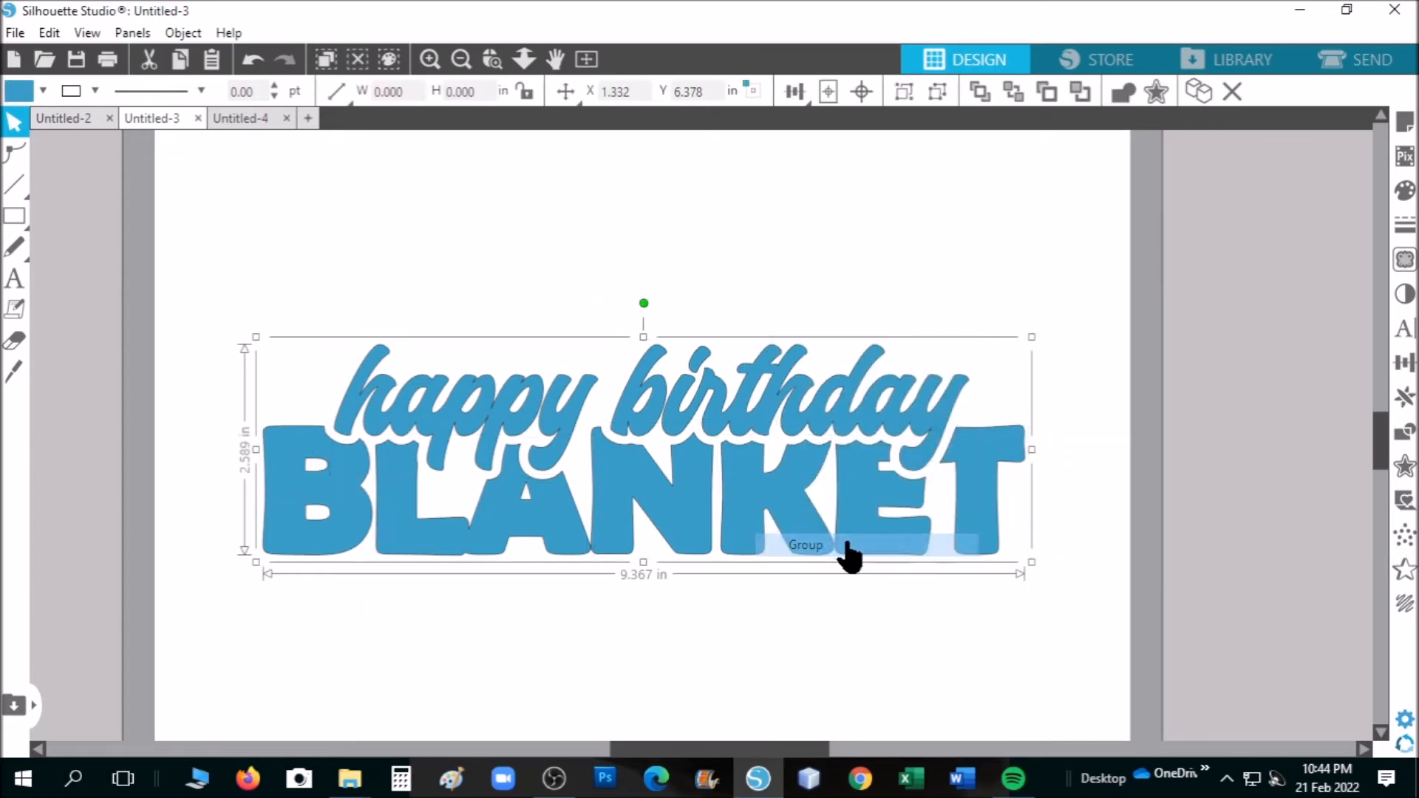
- Copy the purple-pink glitter image from the Untitled-4 document and paste it into Untitled-3
left_click(251, 121)
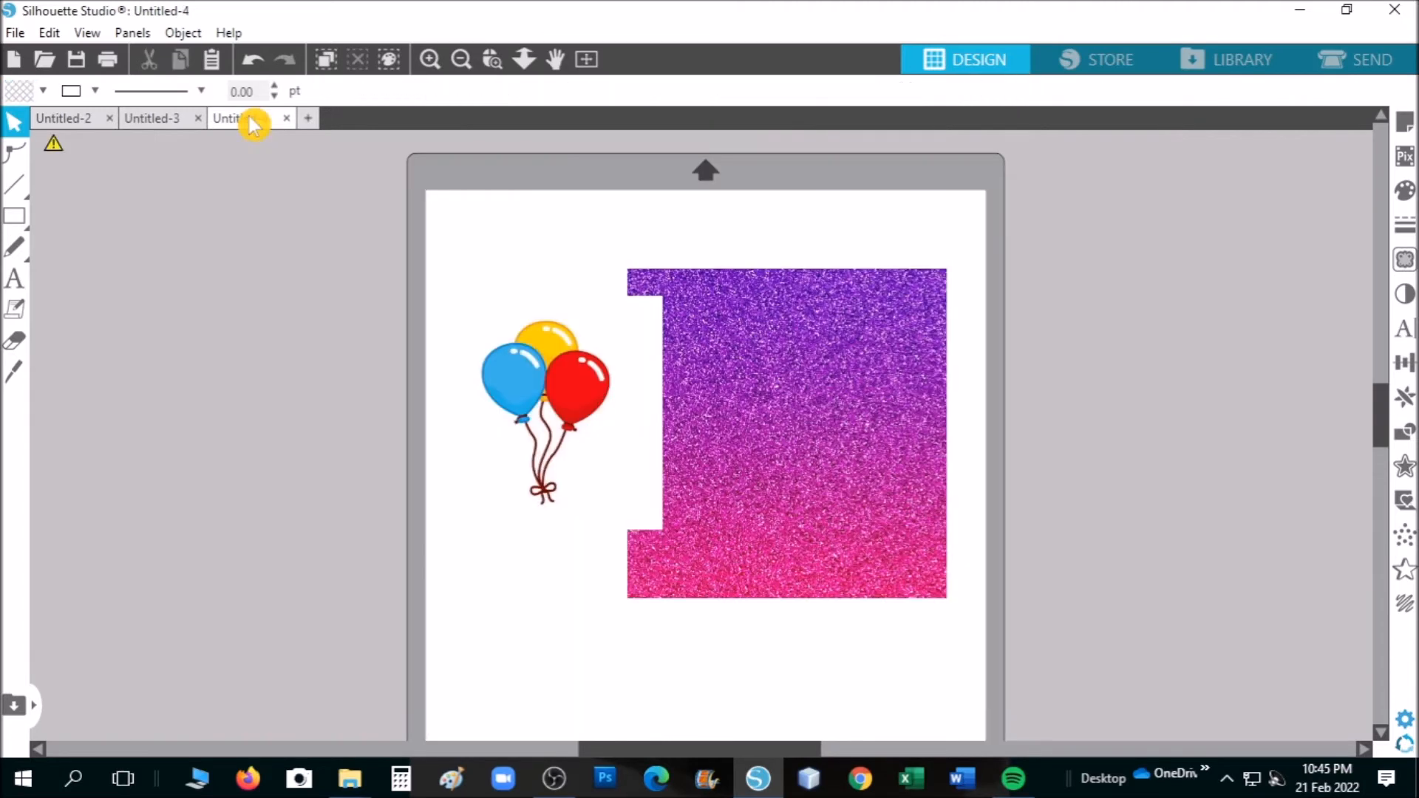
left_click(738, 365)
right_click(725, 368)
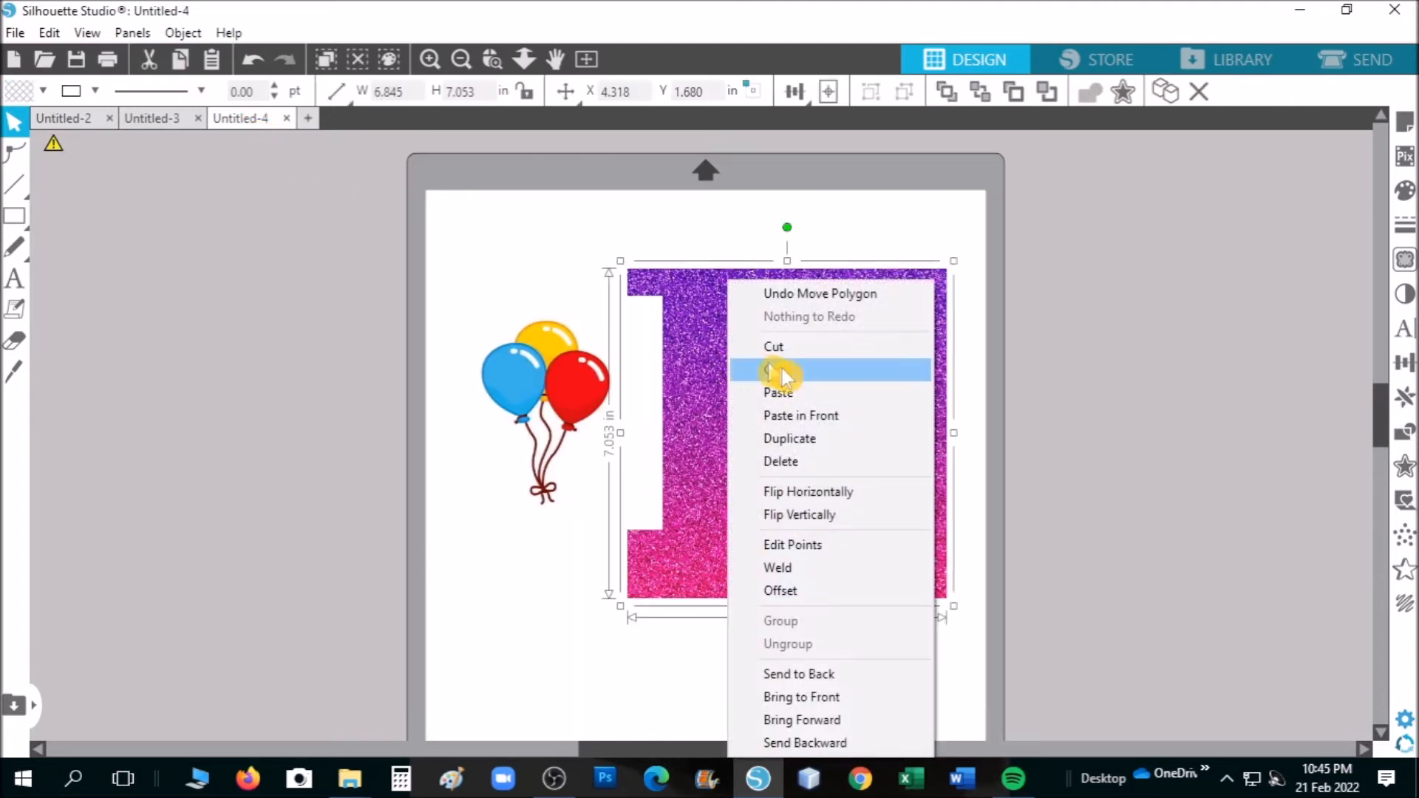
left_click(817, 371)
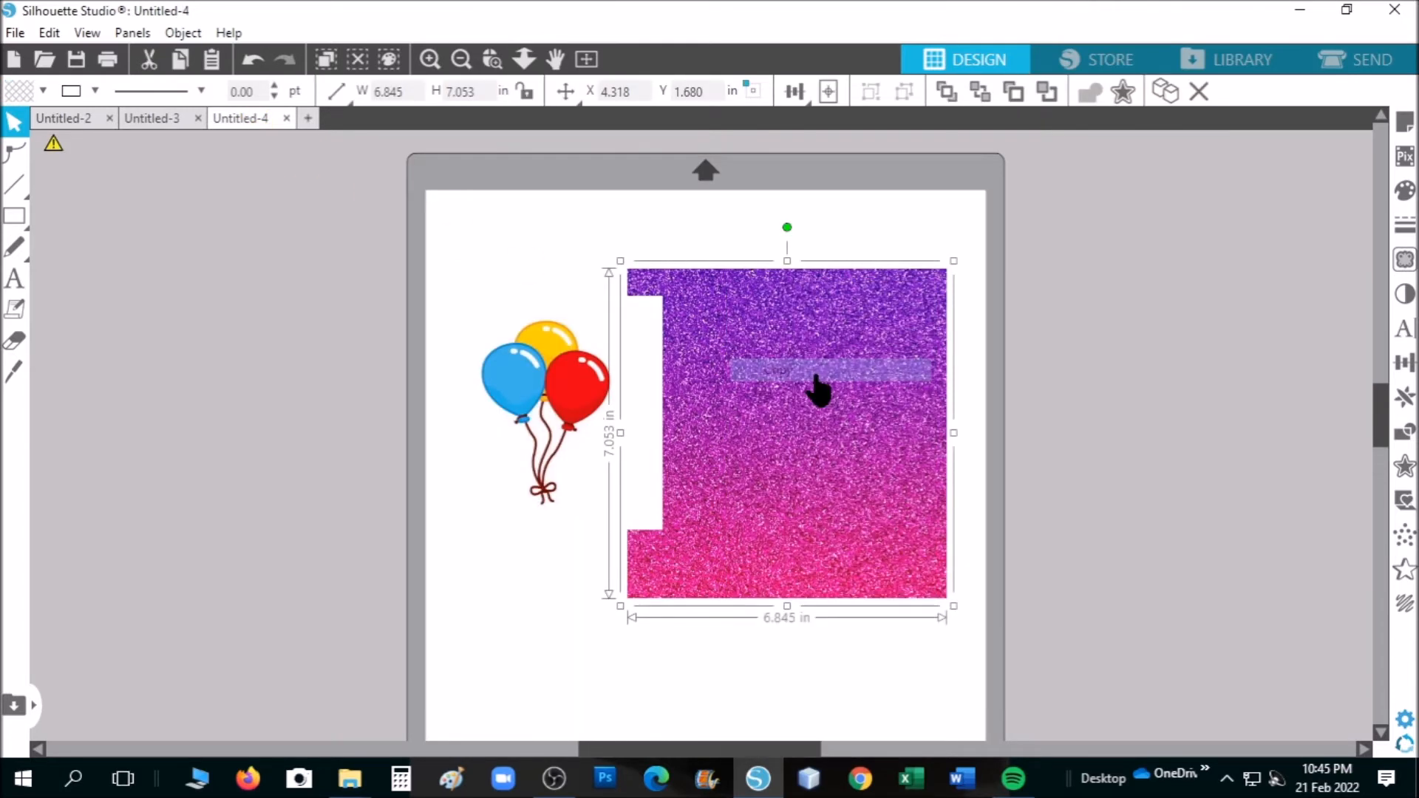
left_click(169, 130)
right_click(447, 234)
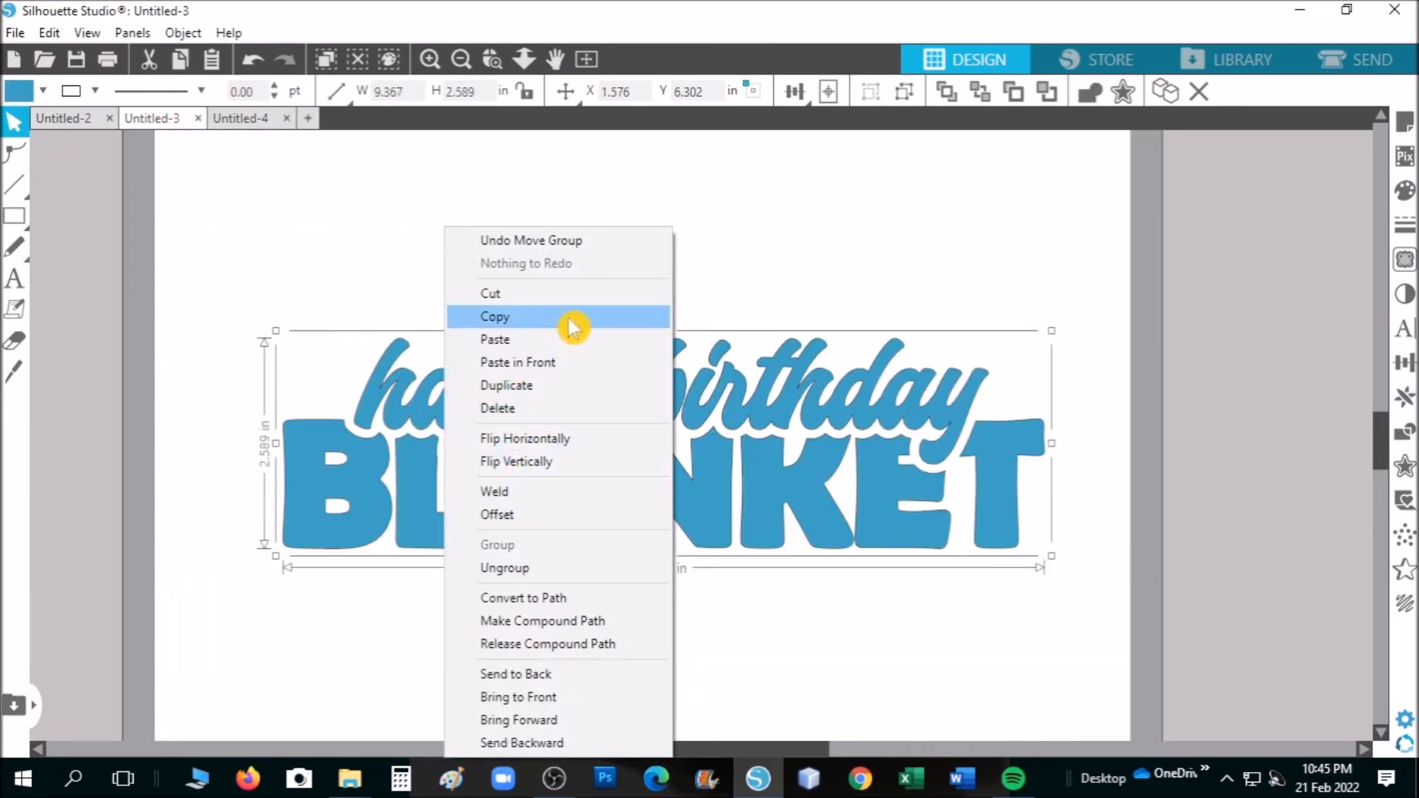
left_click(576, 339)
- Place the glitter image over the blue lettering and resize it to about 9.74 by 2.97 in to cover the design
left_click_drag(850, 301, 776, 477)
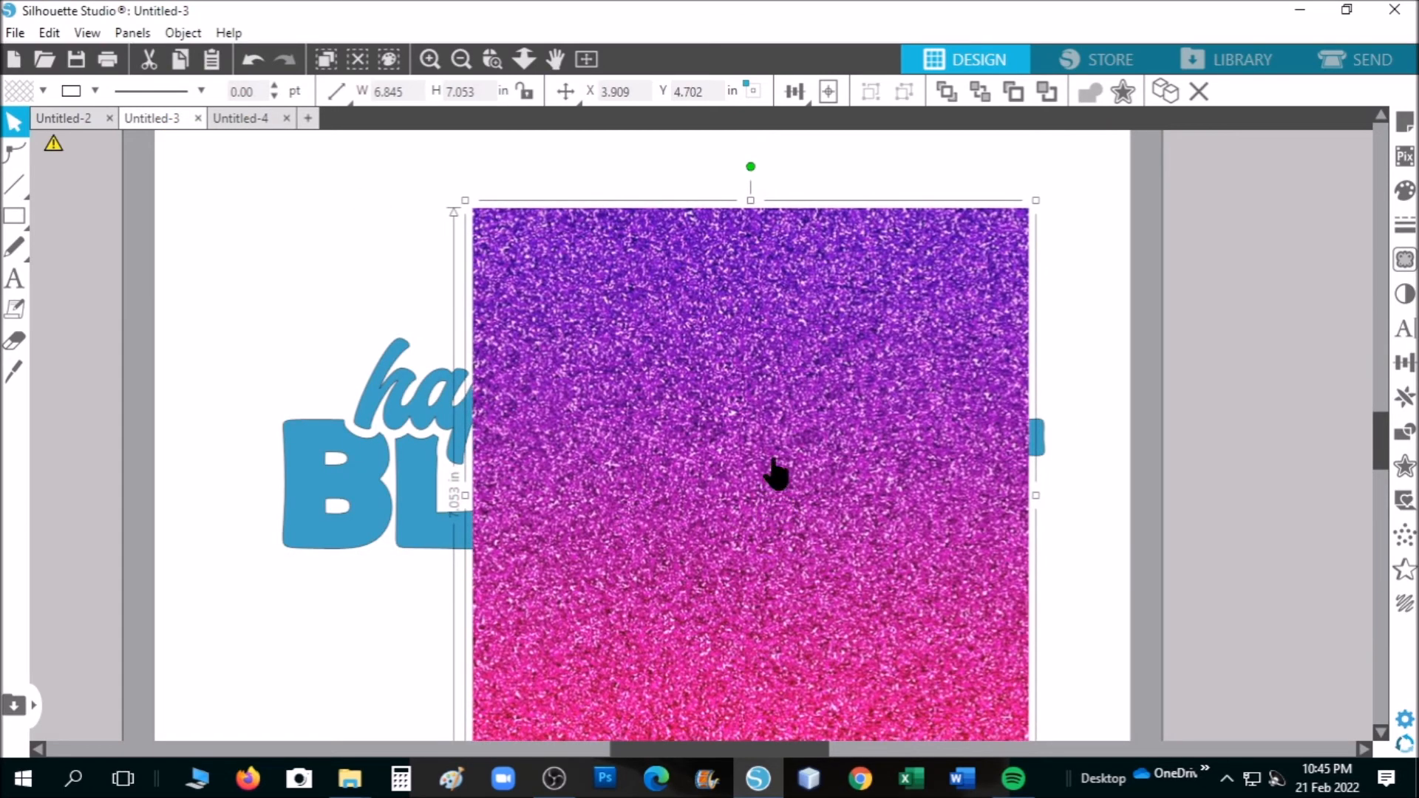
left_click_drag(751, 200, 763, 573)
left_click_drag(739, 623, 538, 373)
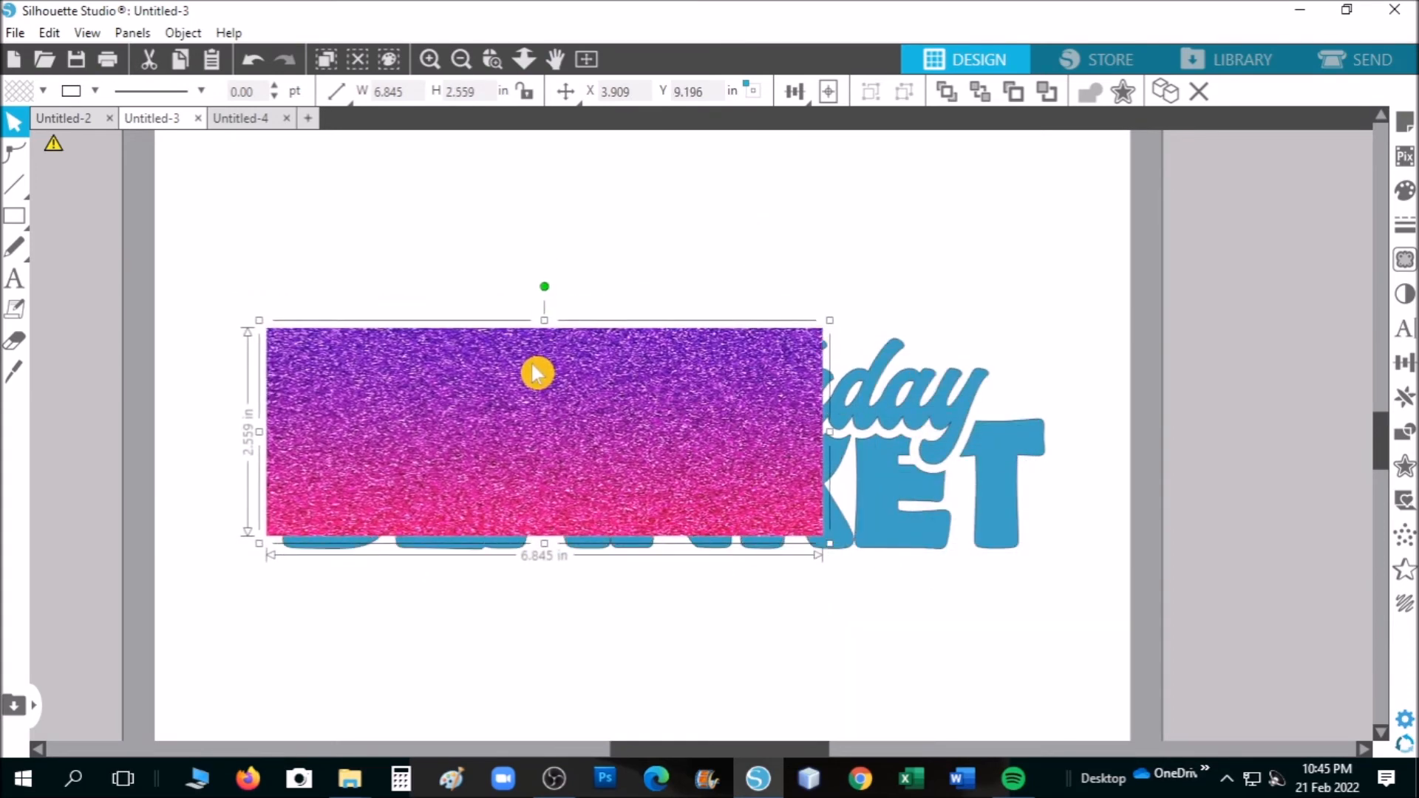
left_click_drag(831, 430, 1069, 439)
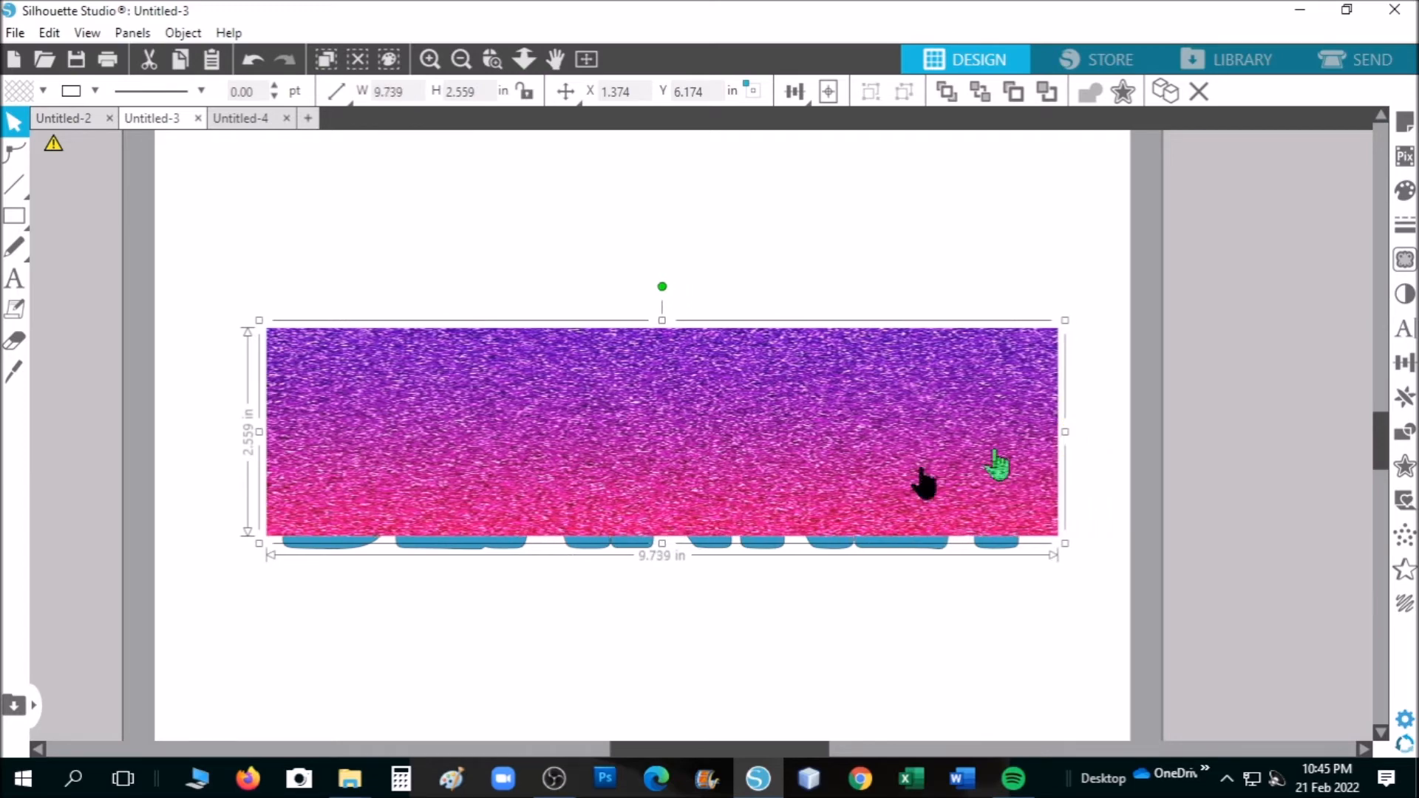
left_click_drag(662, 543, 667, 586)
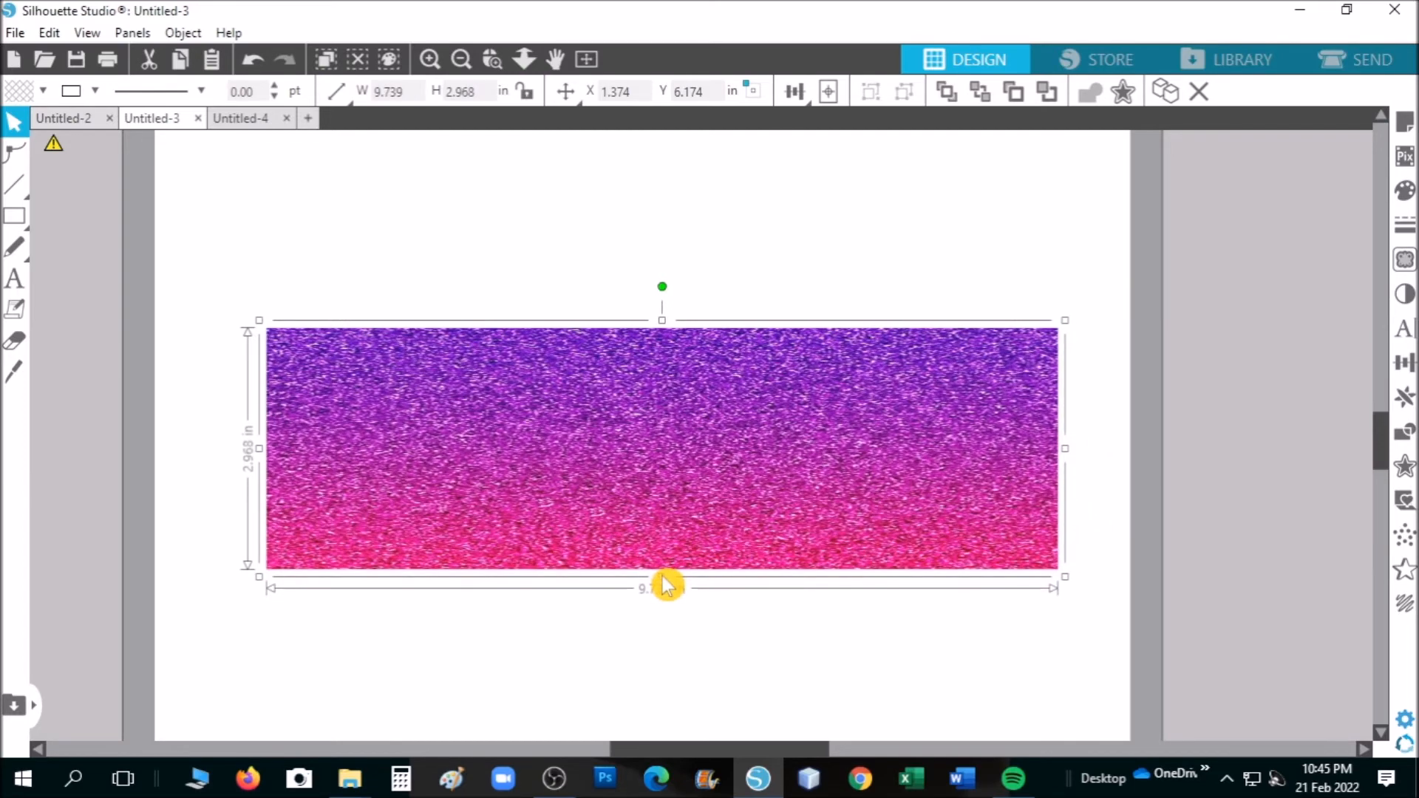
- Crop the glitter image to the shape of the "happy birthday BLANKET" lettering
left_click_drag(188, 301, 1121, 641)
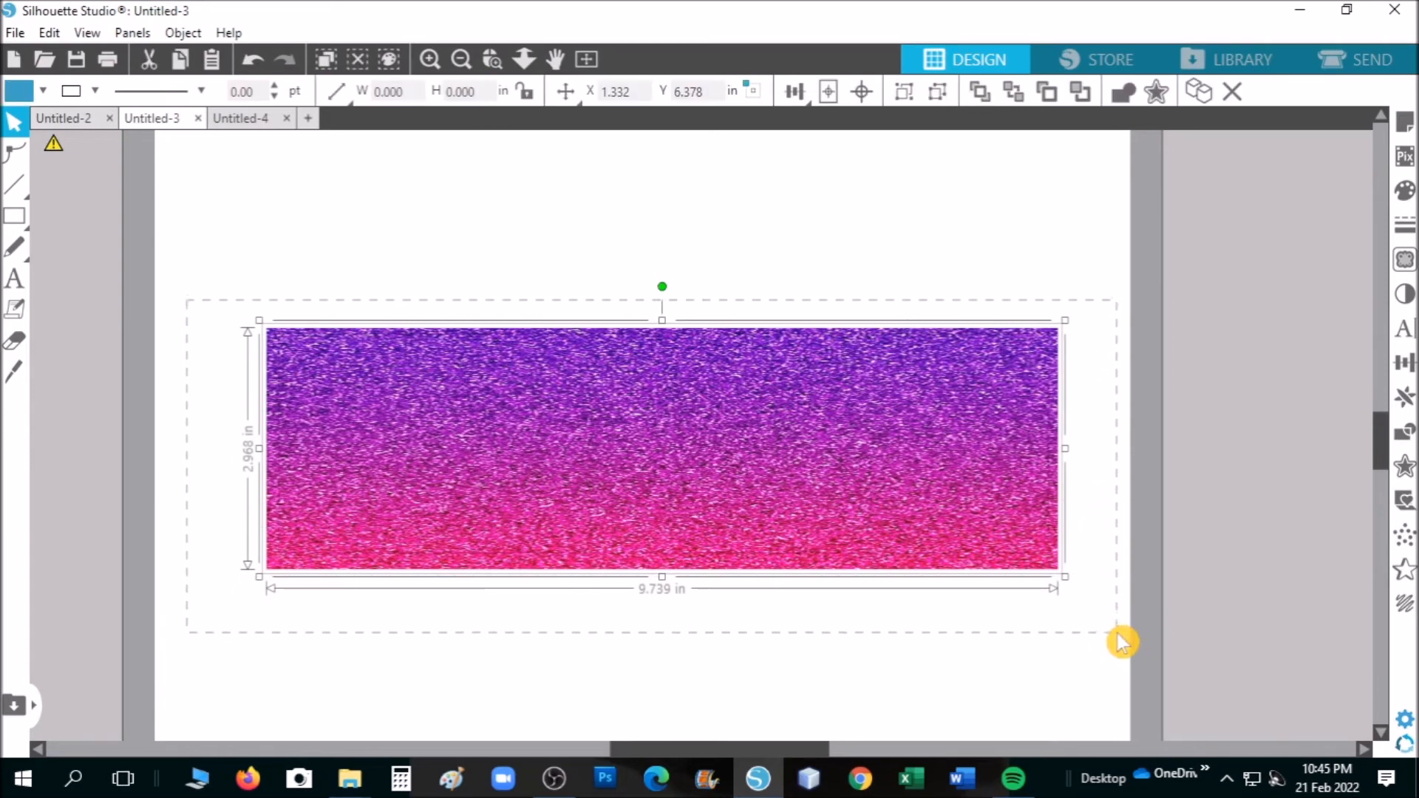
left_click(1408, 445)
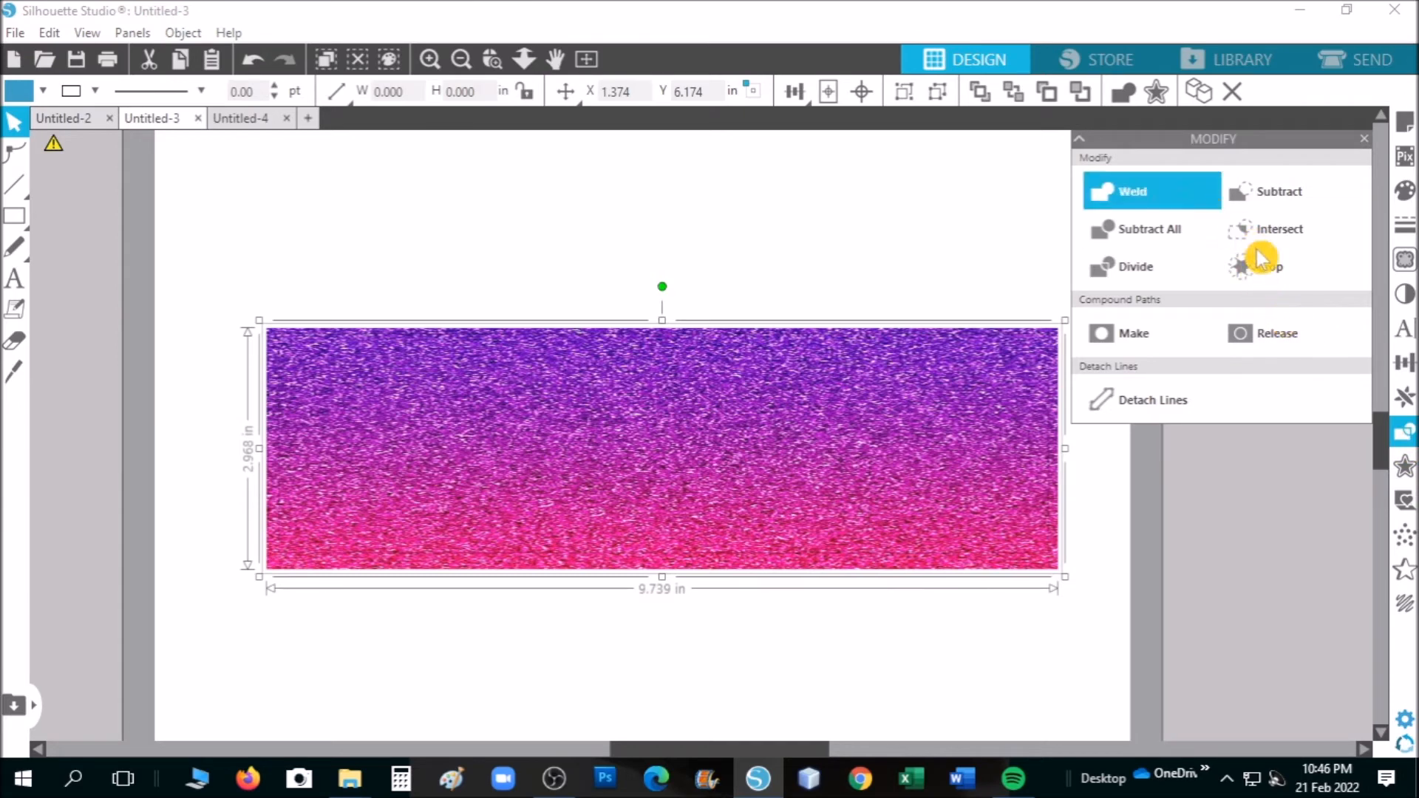
left_click(1303, 273)
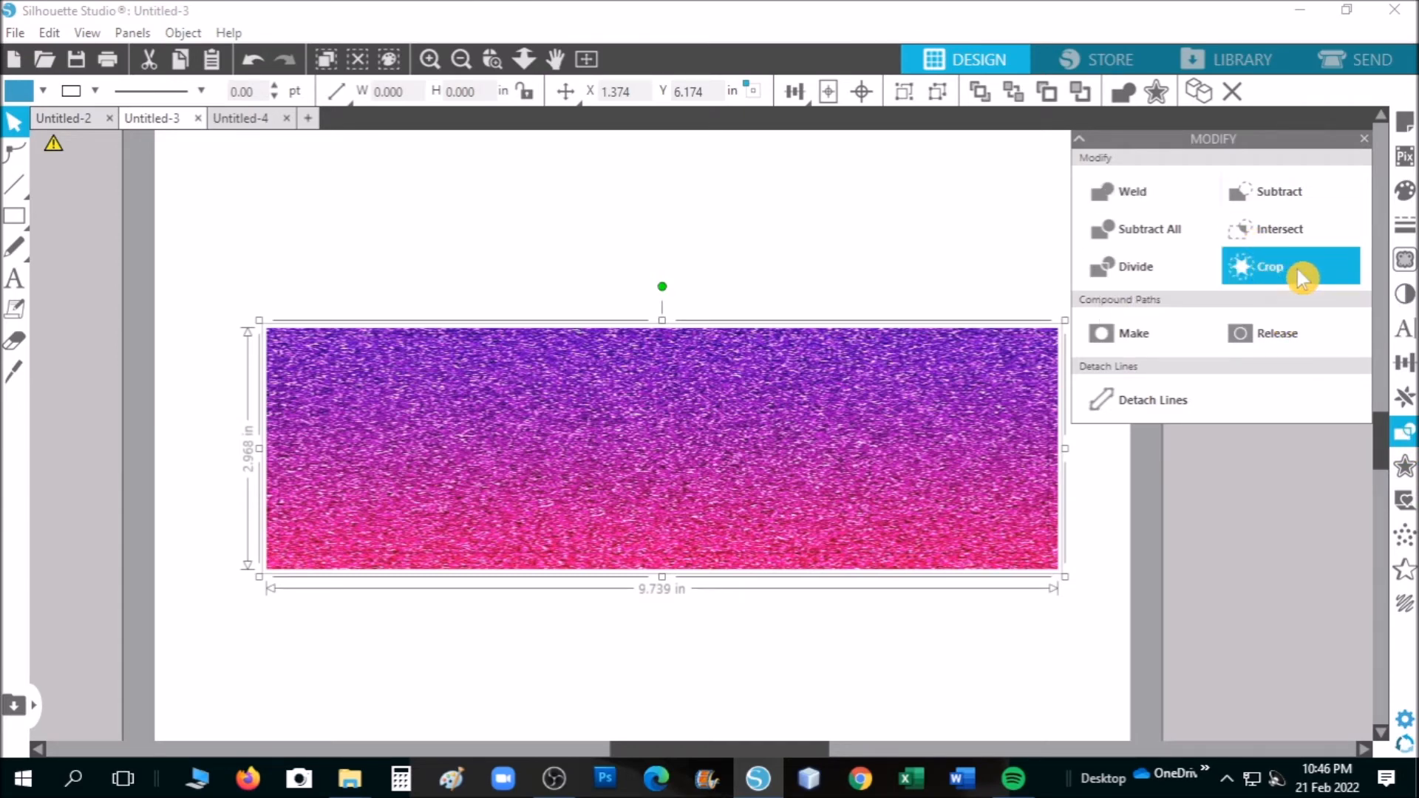
left_click(1378, 148)
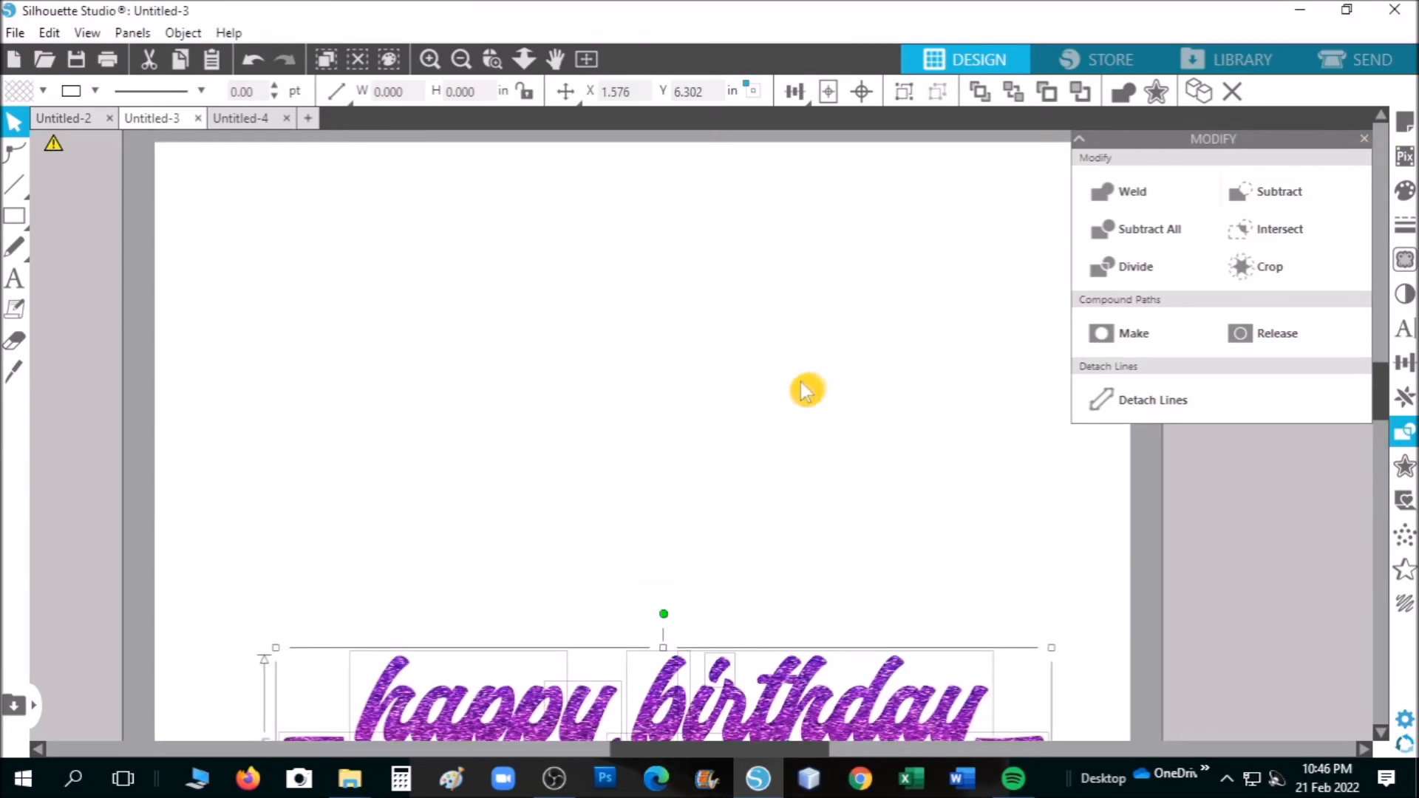
- Group the glitter lettering pieces and reposition the group at about X 1.74 in, Y 5.79 in
scroll(760, 434, "down", 3)
right_click(438, 422)
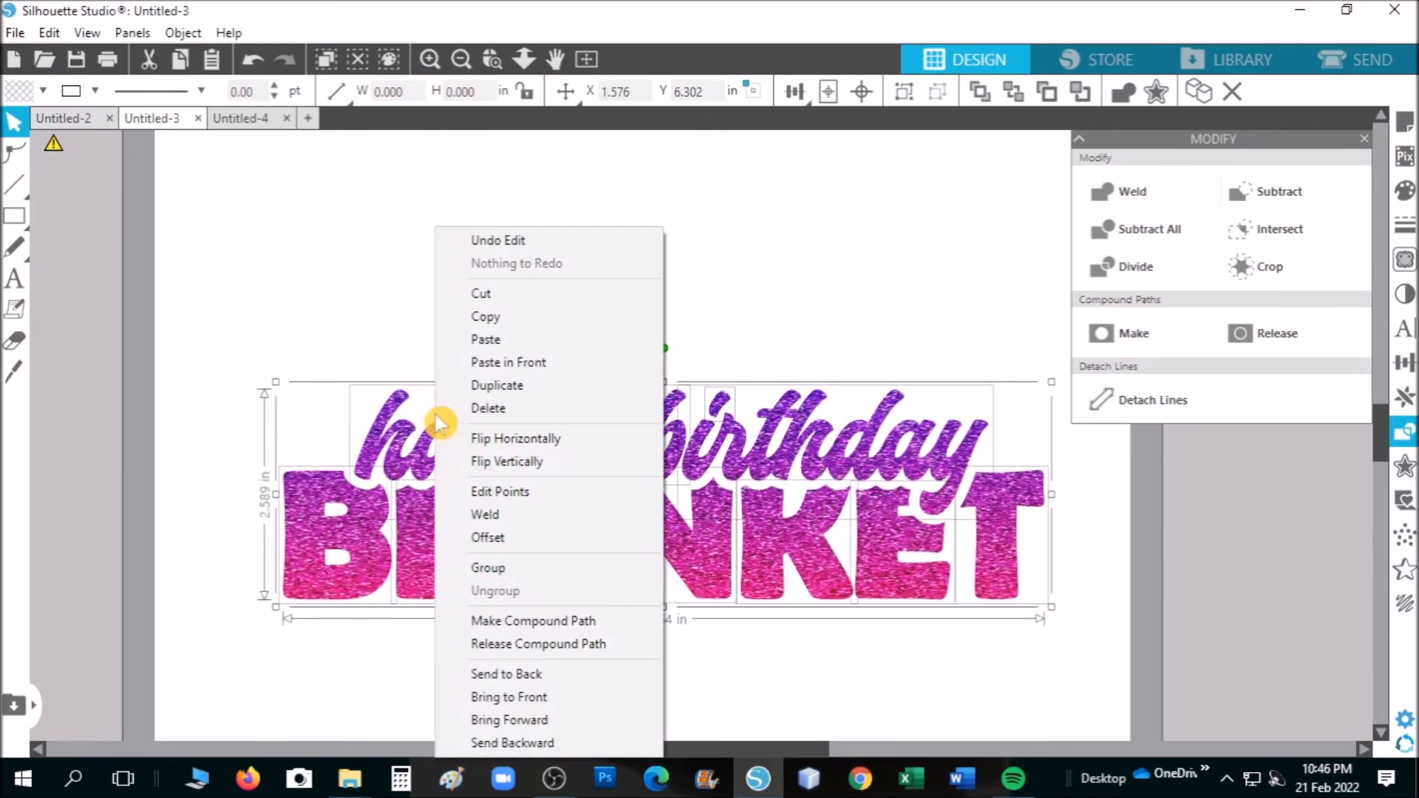
left_click(563, 567)
left_click_drag(753, 584, 769, 437)
left_click(1366, 139)
left_click_drag(658, 407, 681, 541)
- Copy the balloons picture from the Untitled-4 document and paste it into Untitled-3
left_click(240, 118)
left_click(533, 336)
right_click(547, 386)
left_click(648, 375)
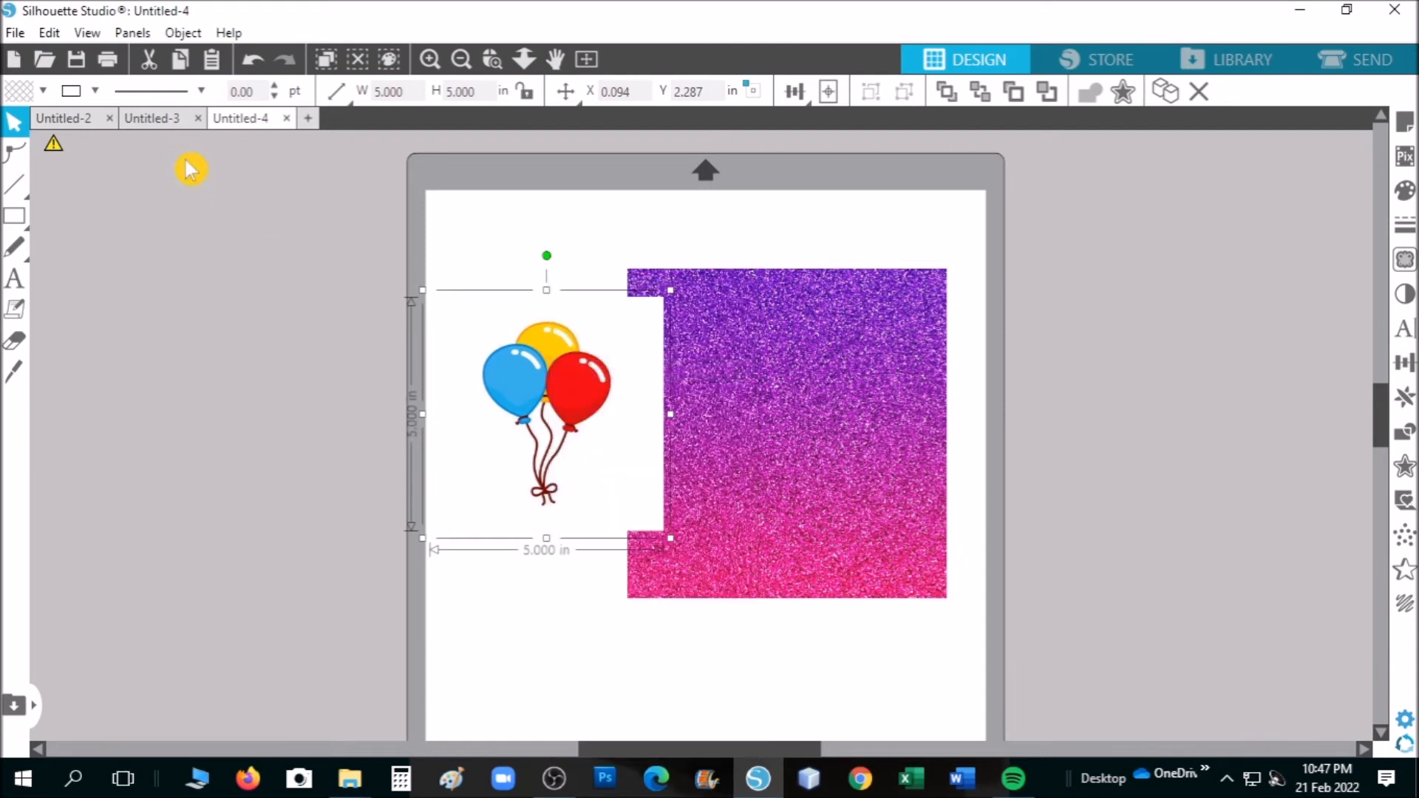
left_click(174, 126)
right_click(244, 188)
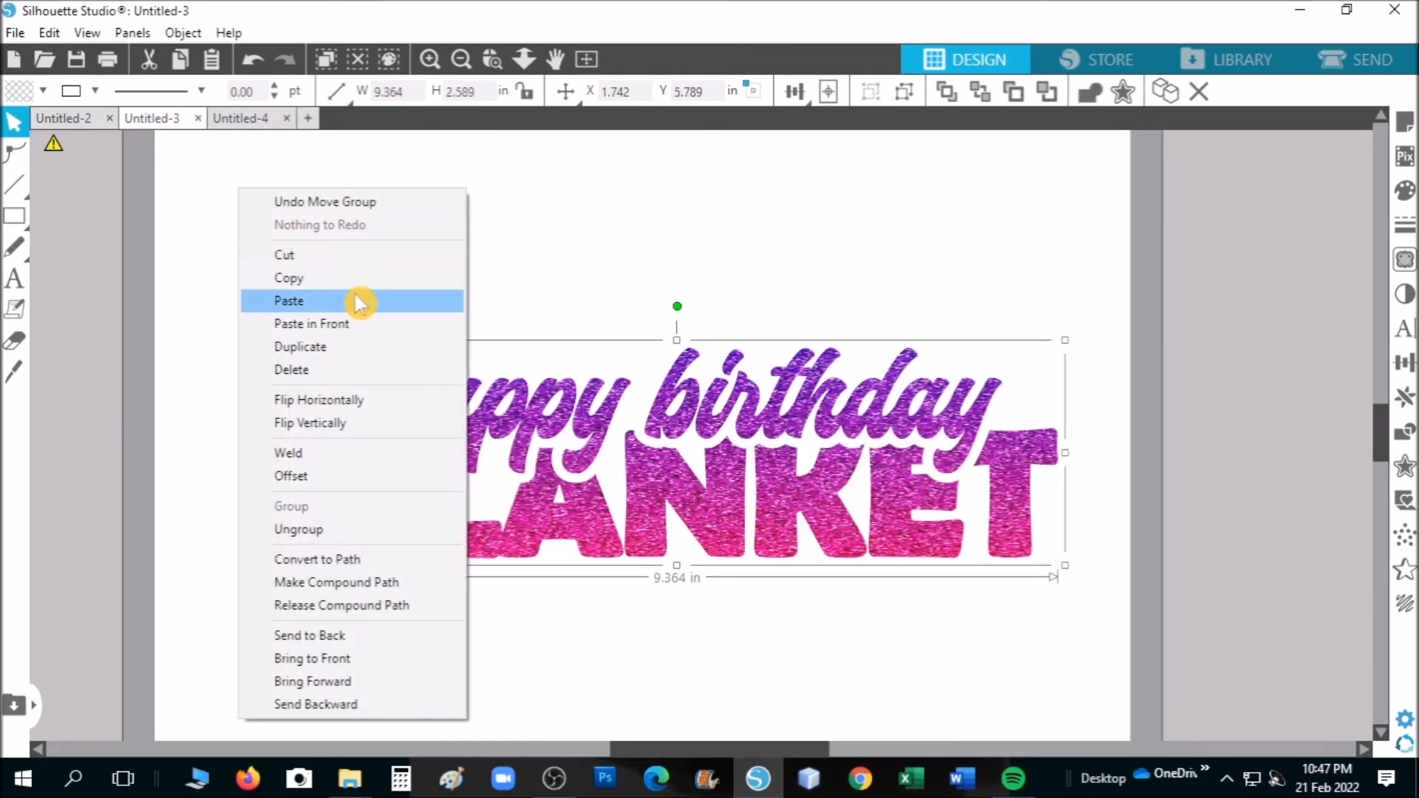
left_click(358, 302)
- Shift the spare blue "BLANKET" lettering farther off the page, and place the balloons picture over the page's left edge
left_click_drag(797, 751, 667, 750)
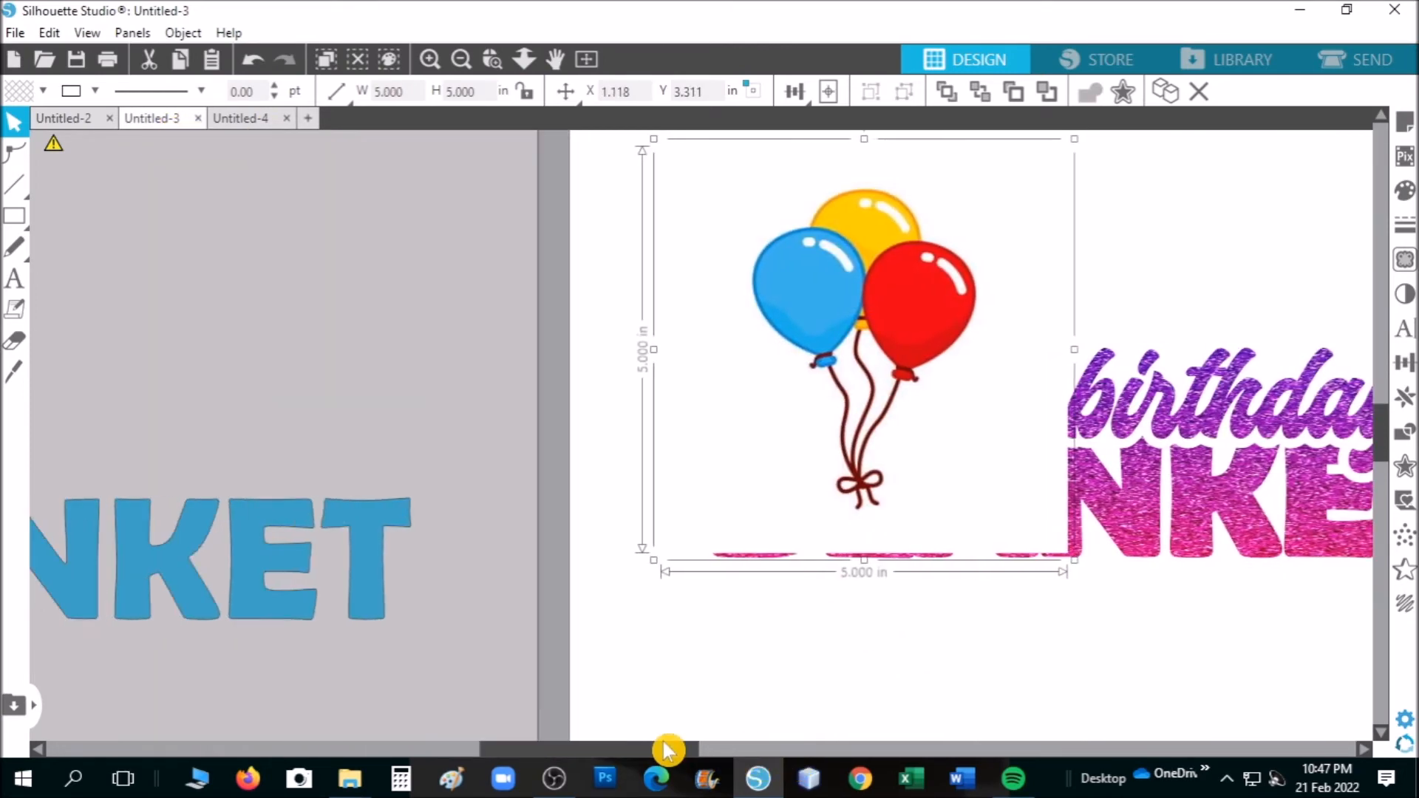
left_click_drag(346, 547, 155, 595)
left_click_drag(877, 318, 386, 364)
- Trace and detach the balloons from their picture with the threshold set to 82%
left_click(1406, 156)
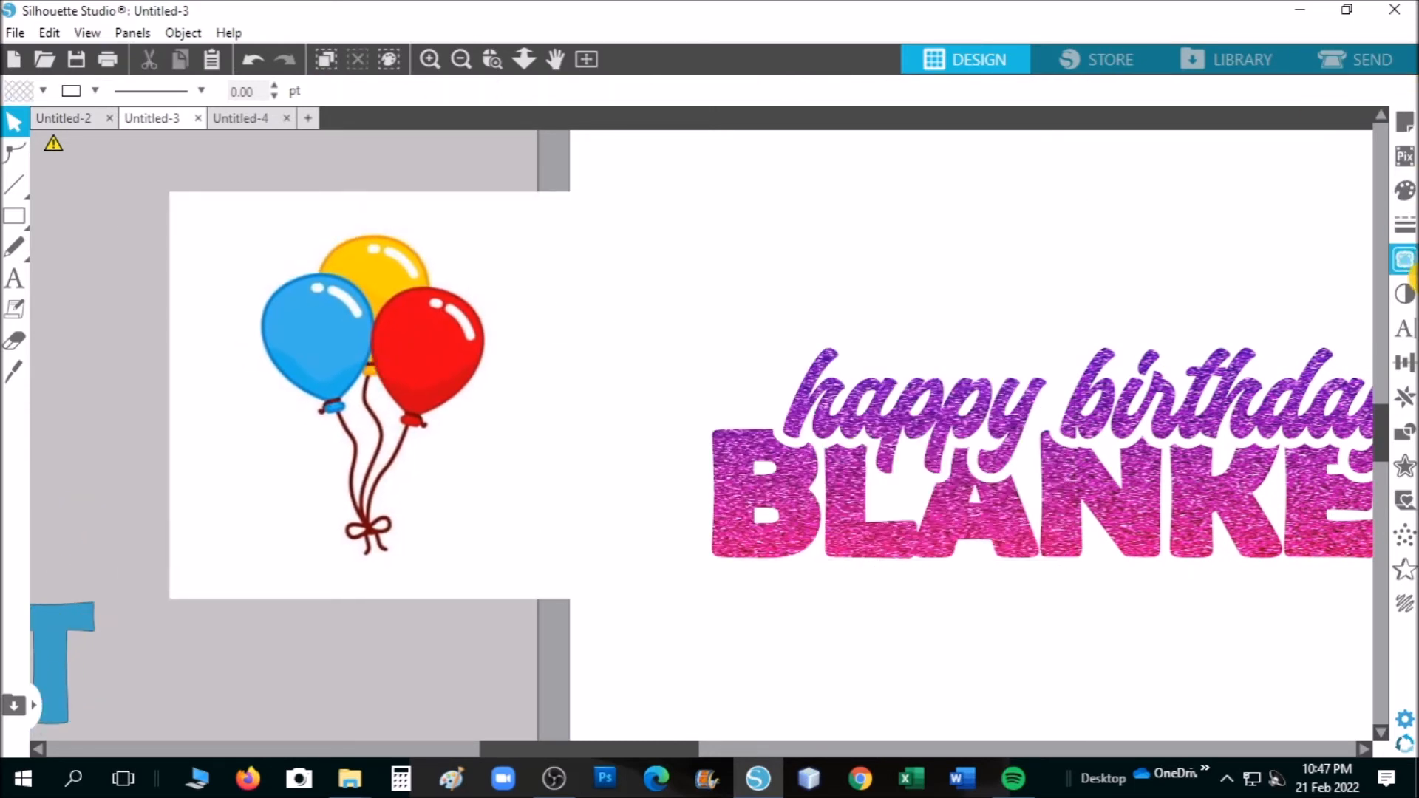
left_click(1406, 263)
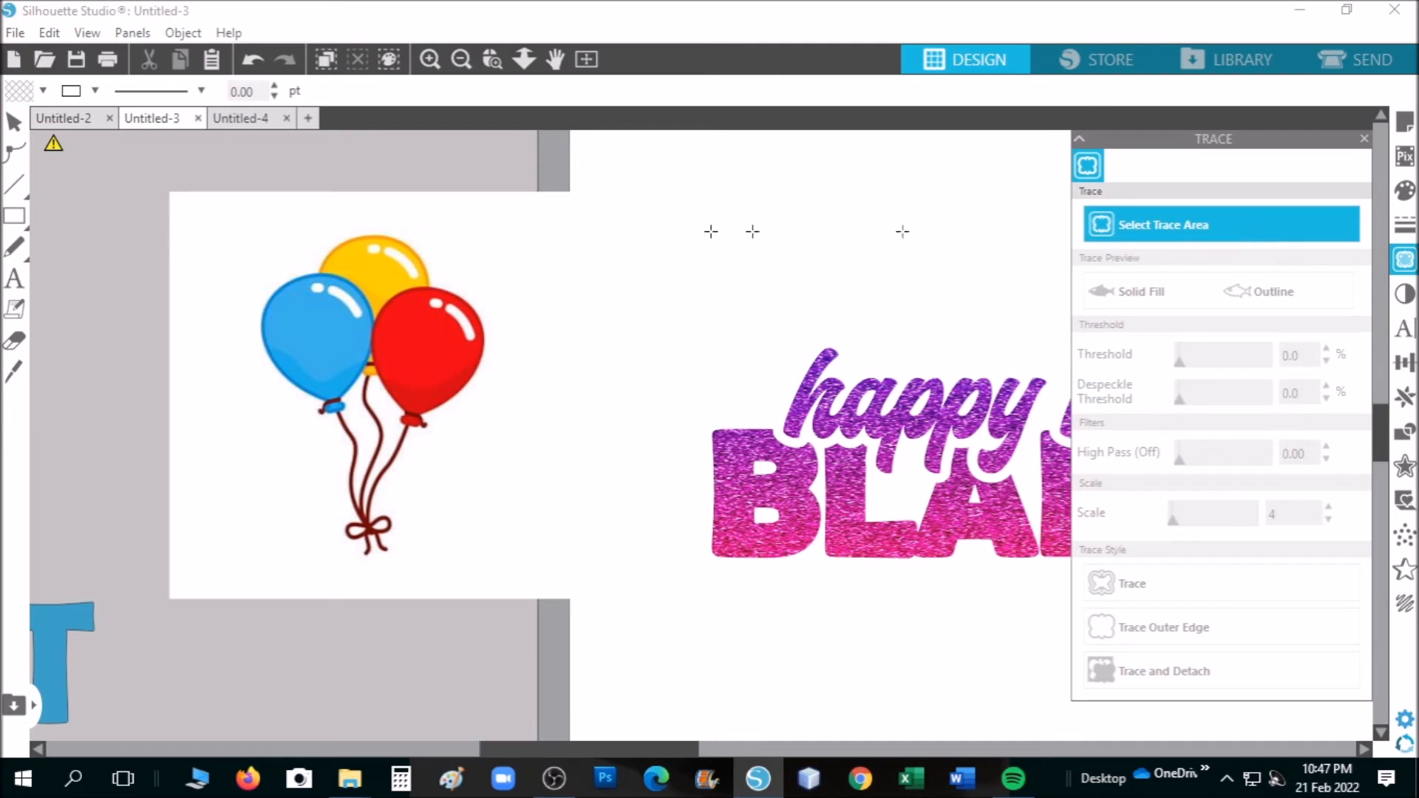
mouse_move(116, 172)
left_mouse_down()
mouse_move(542, 285)
mouse_move(646, 570)
mouse_move(635, 645)
left_mouse_up()
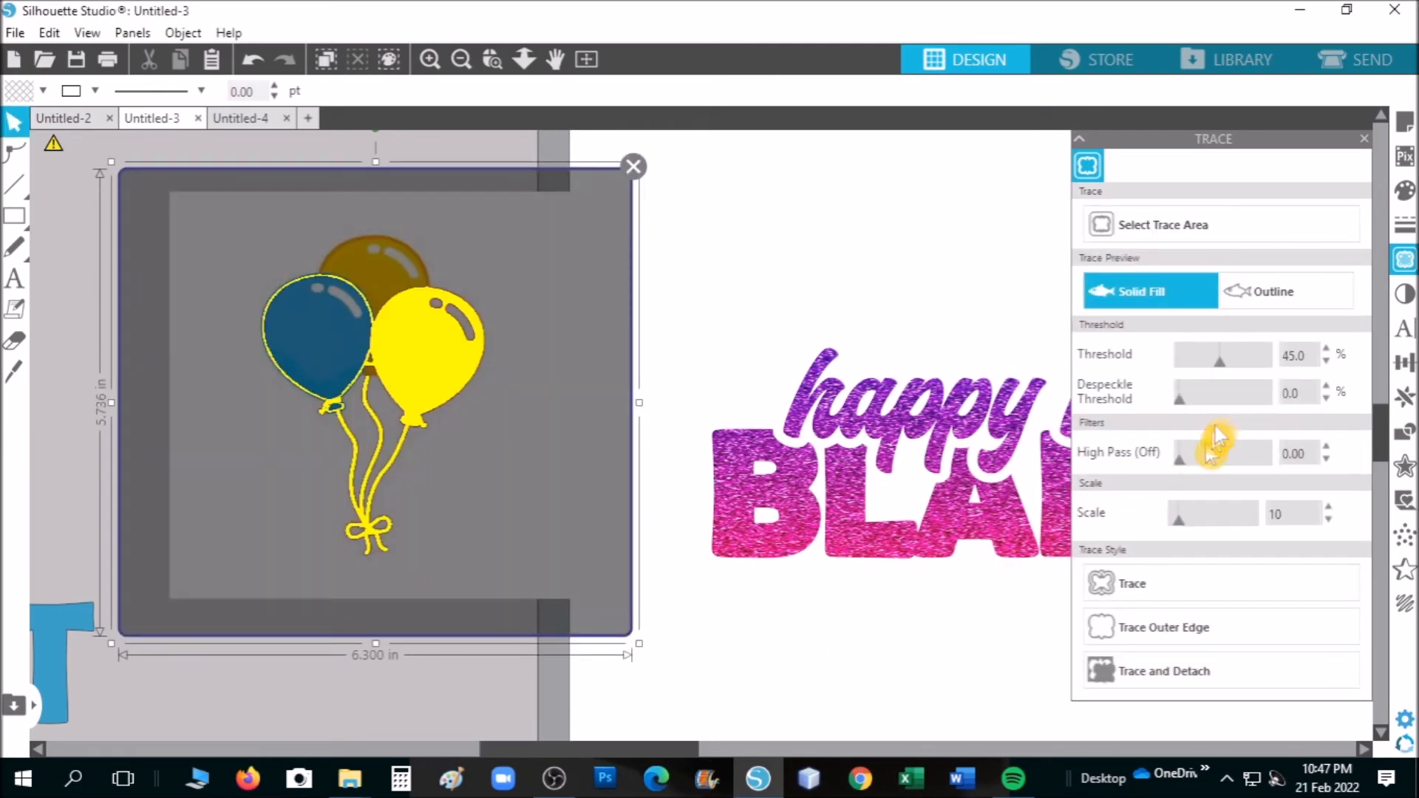
left_click_drag(1226, 368, 1263, 376)
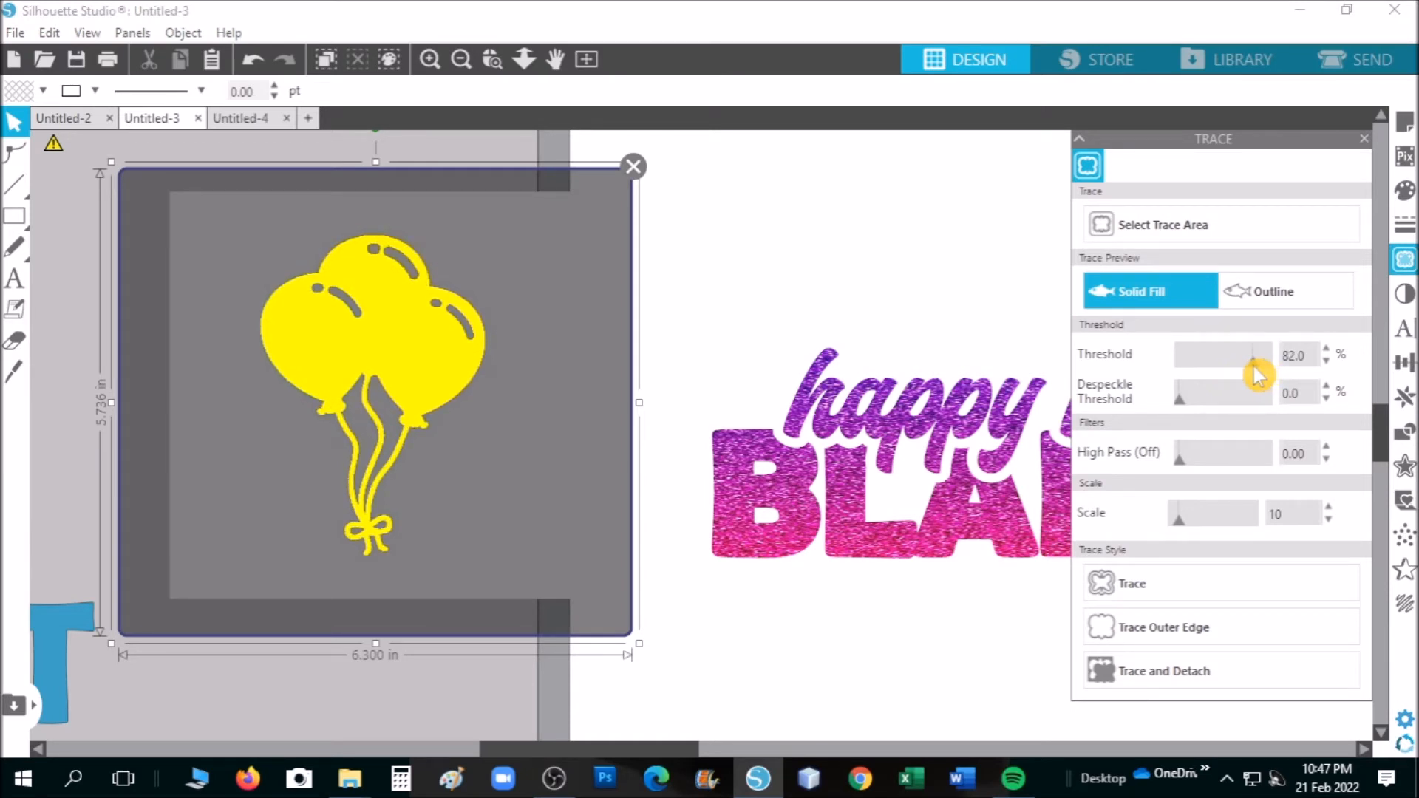
left_click(1170, 681)
- Move the detached balloons onto the page and delete the leftover white picture background
left_click_drag(469, 348, 1014, 246)
left_click(415, 226)
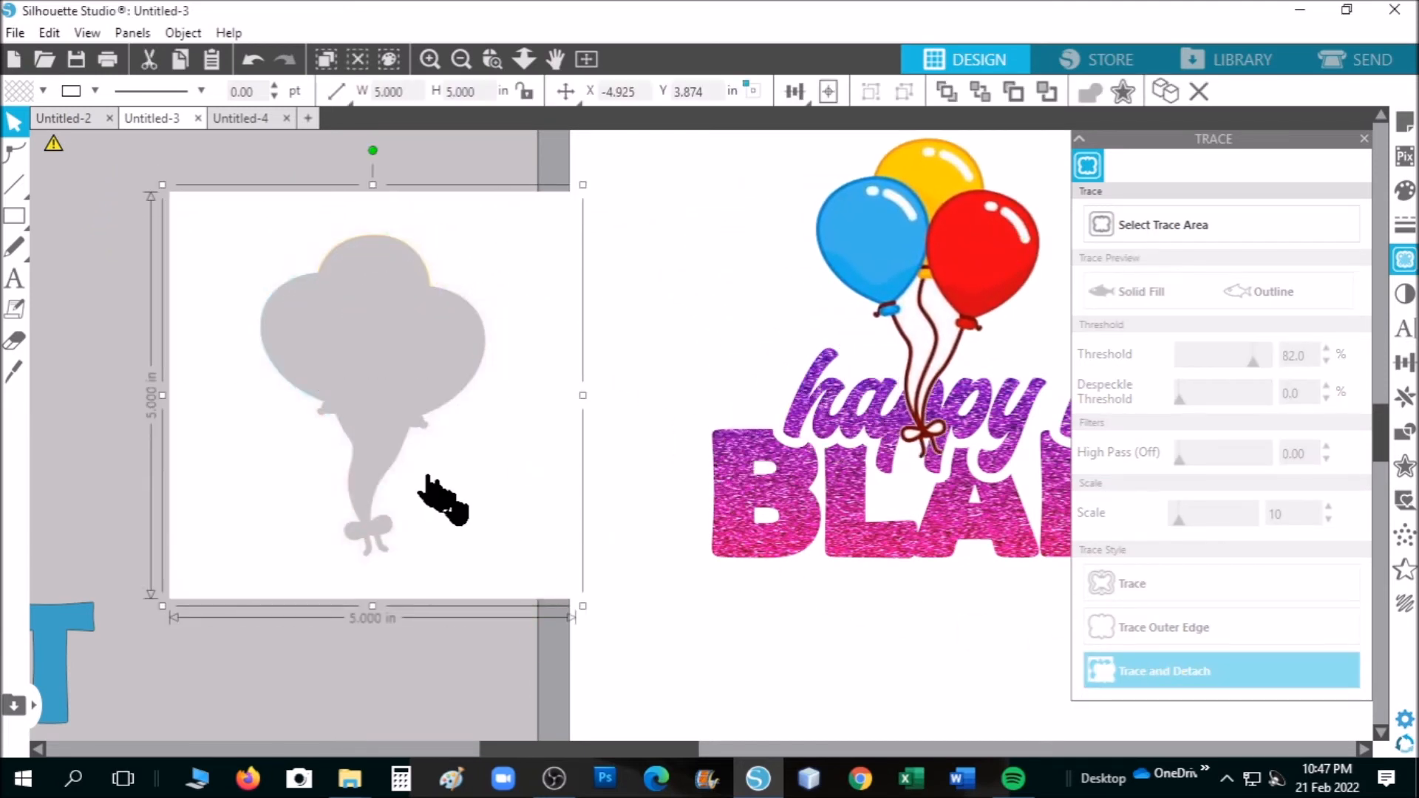
right_click(507, 554)
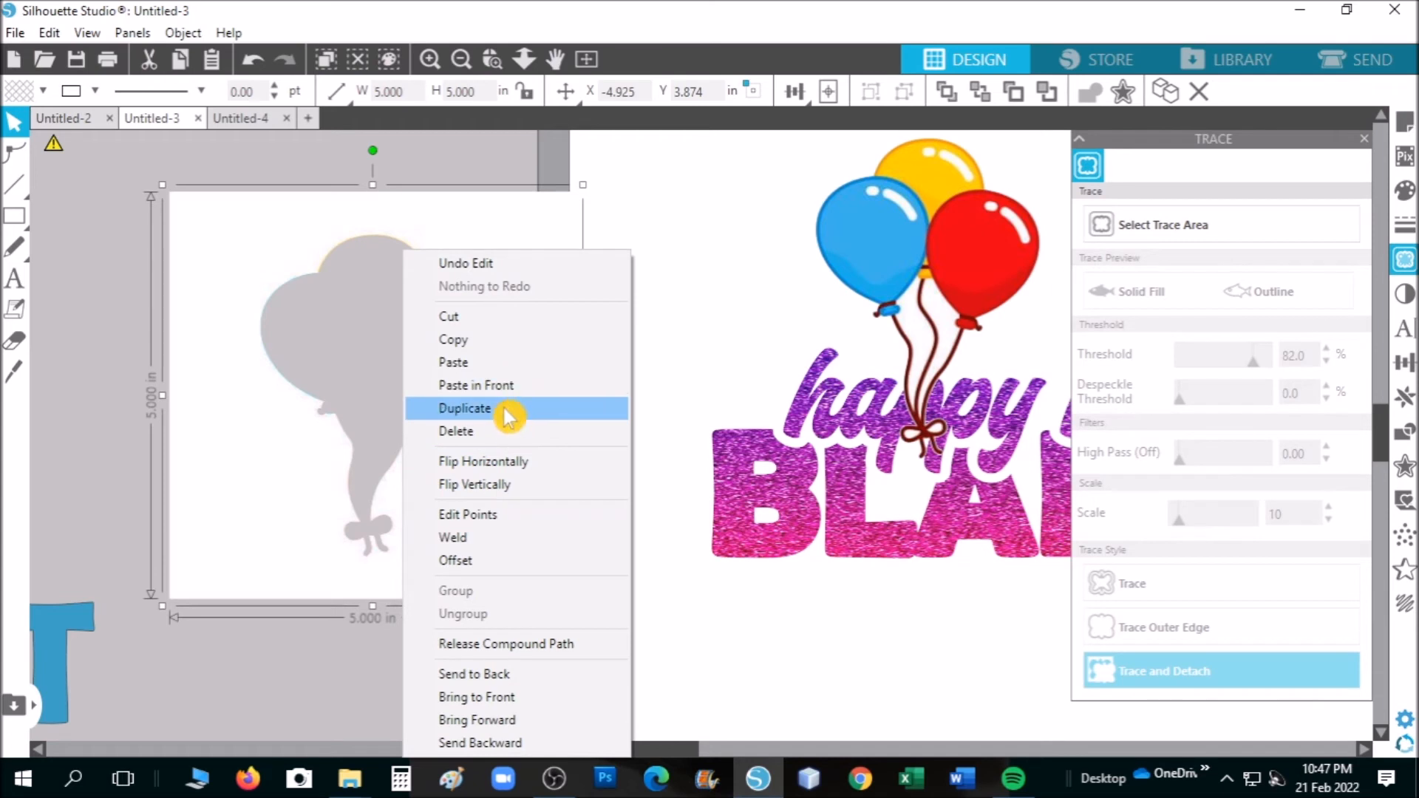
left_click(507, 432)
- Place the balloons at the upper-left corner of the lettering, with their bow over the "B" of "BLANKET"
left_click_drag(575, 758, 729, 750)
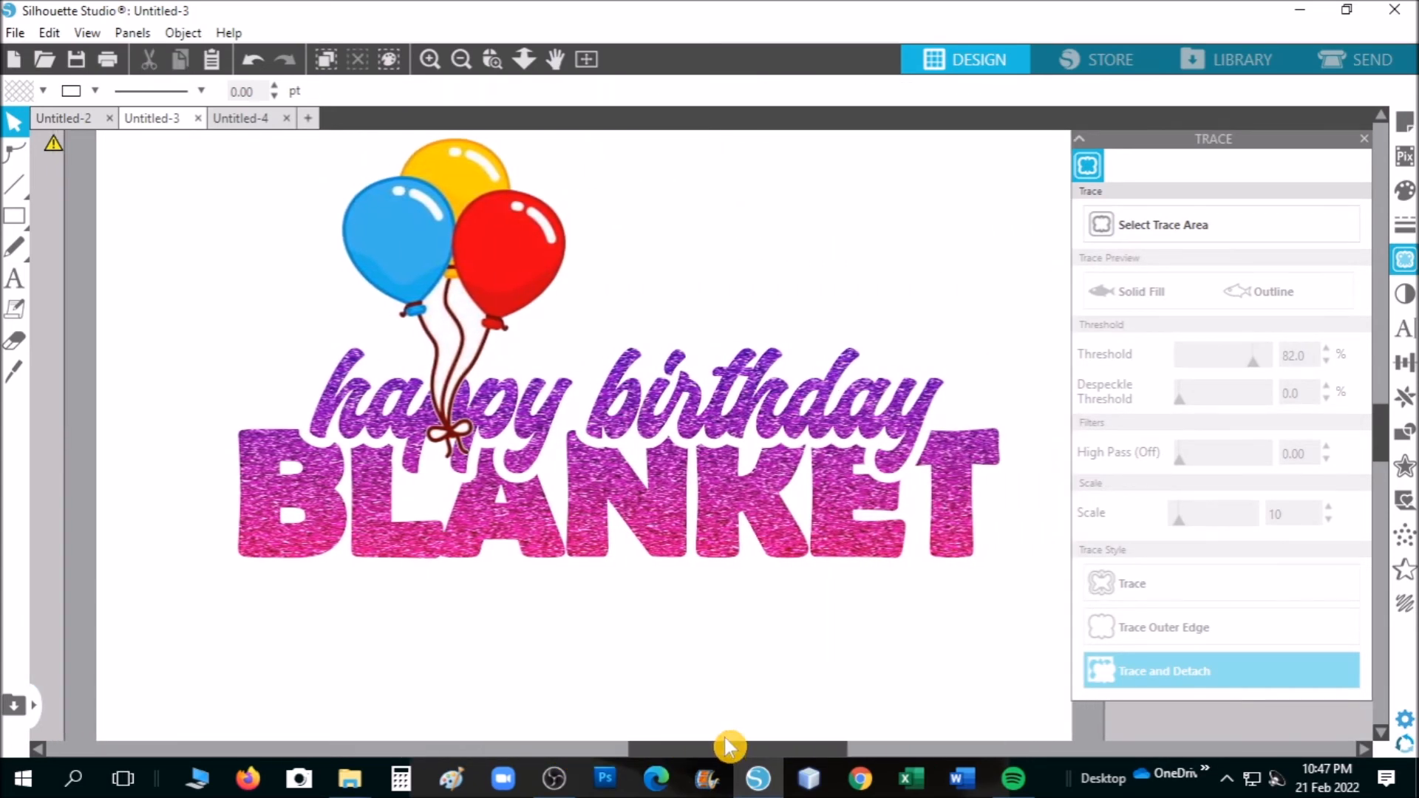
left_click(1366, 142)
left_click_drag(707, 749, 690, 749)
left_click_drag(510, 315, 323, 346)
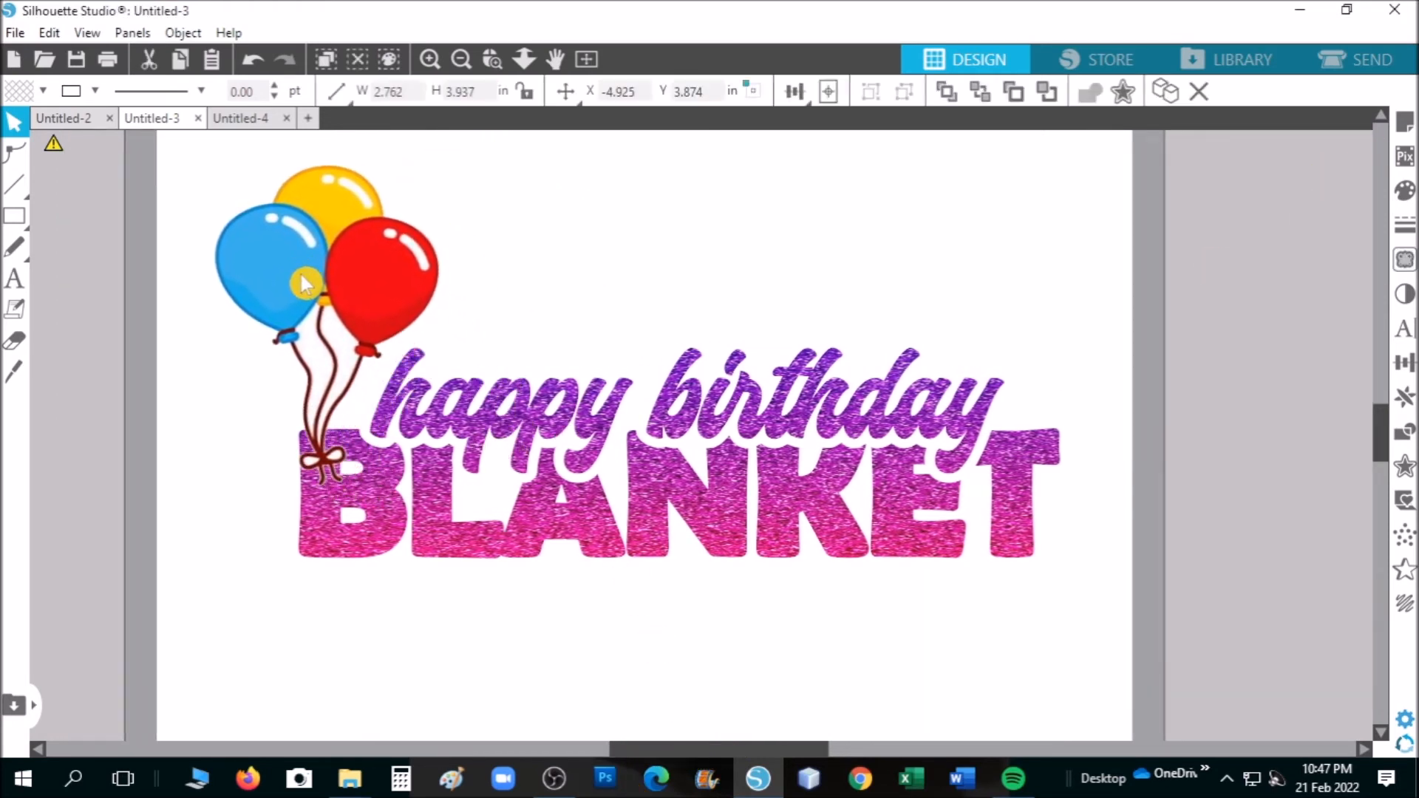
- Shrink the balloons to about 2.02 by 2.88 in with their bow atop the "B", and place a copy above the "T" of "BLANKET"
left_click_drag(444, 158, 377, 242)
left_click_drag(296, 343, 332, 302)
right_click(330, 281)
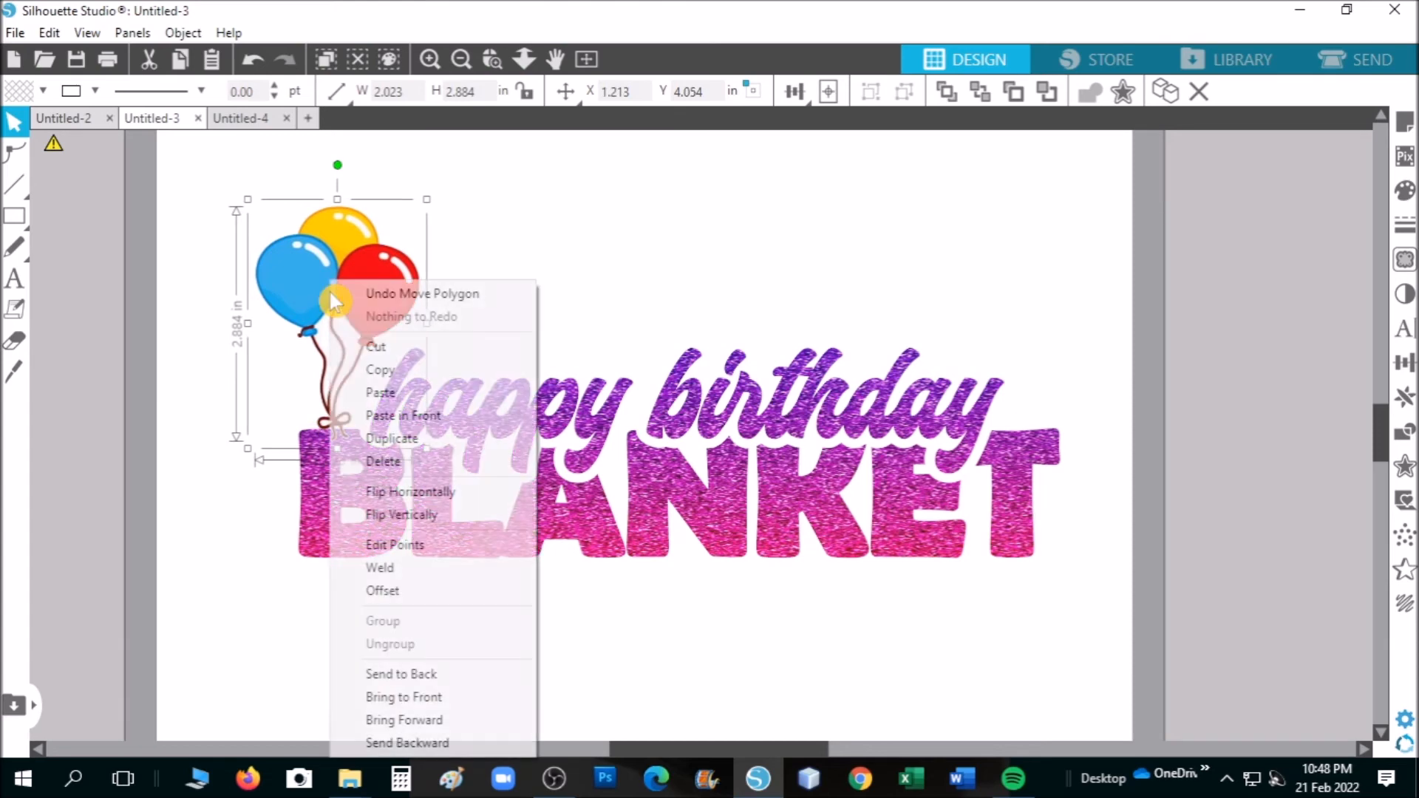
left_click(396, 369)
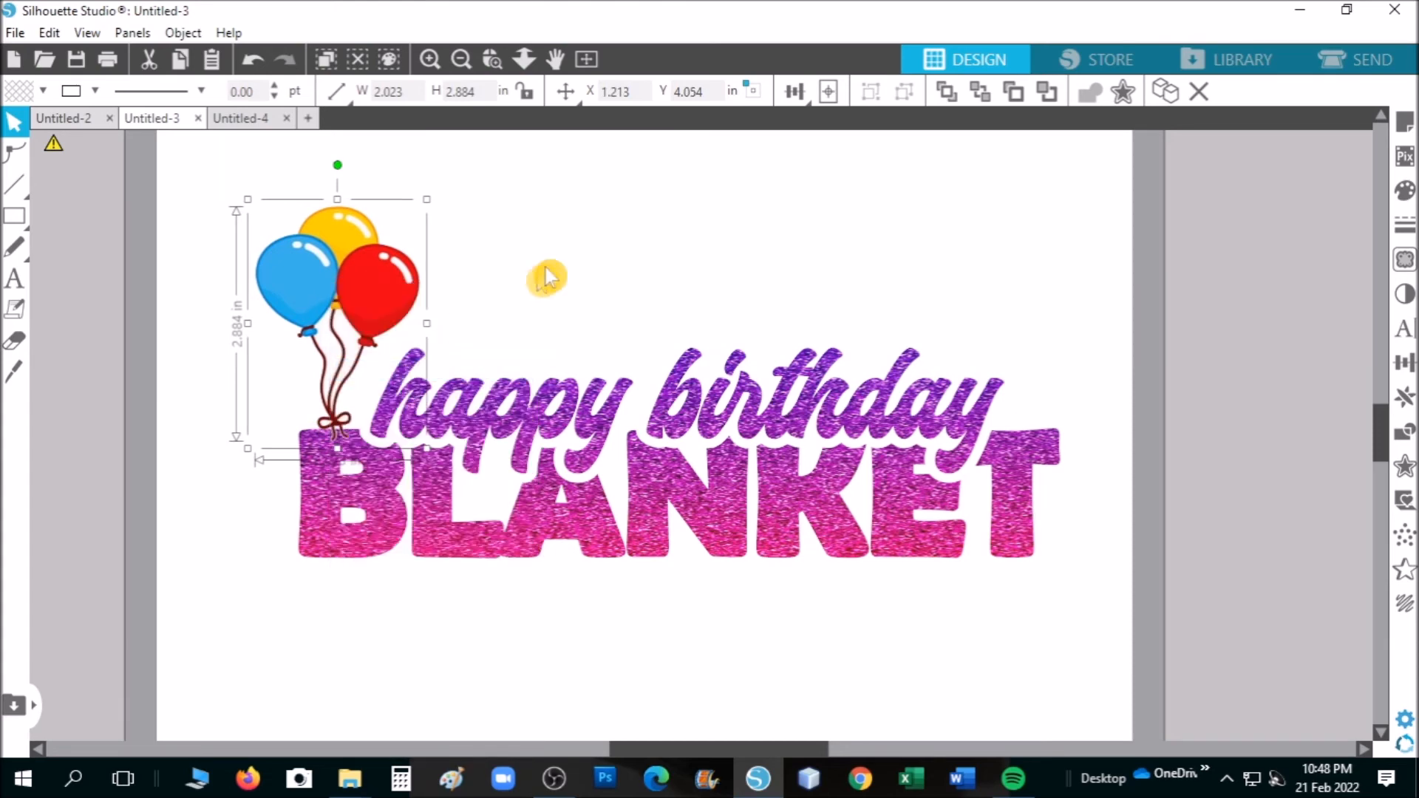
right_click(558, 257)
left_click(667, 368)
left_click_drag(460, 346, 1105, 296)
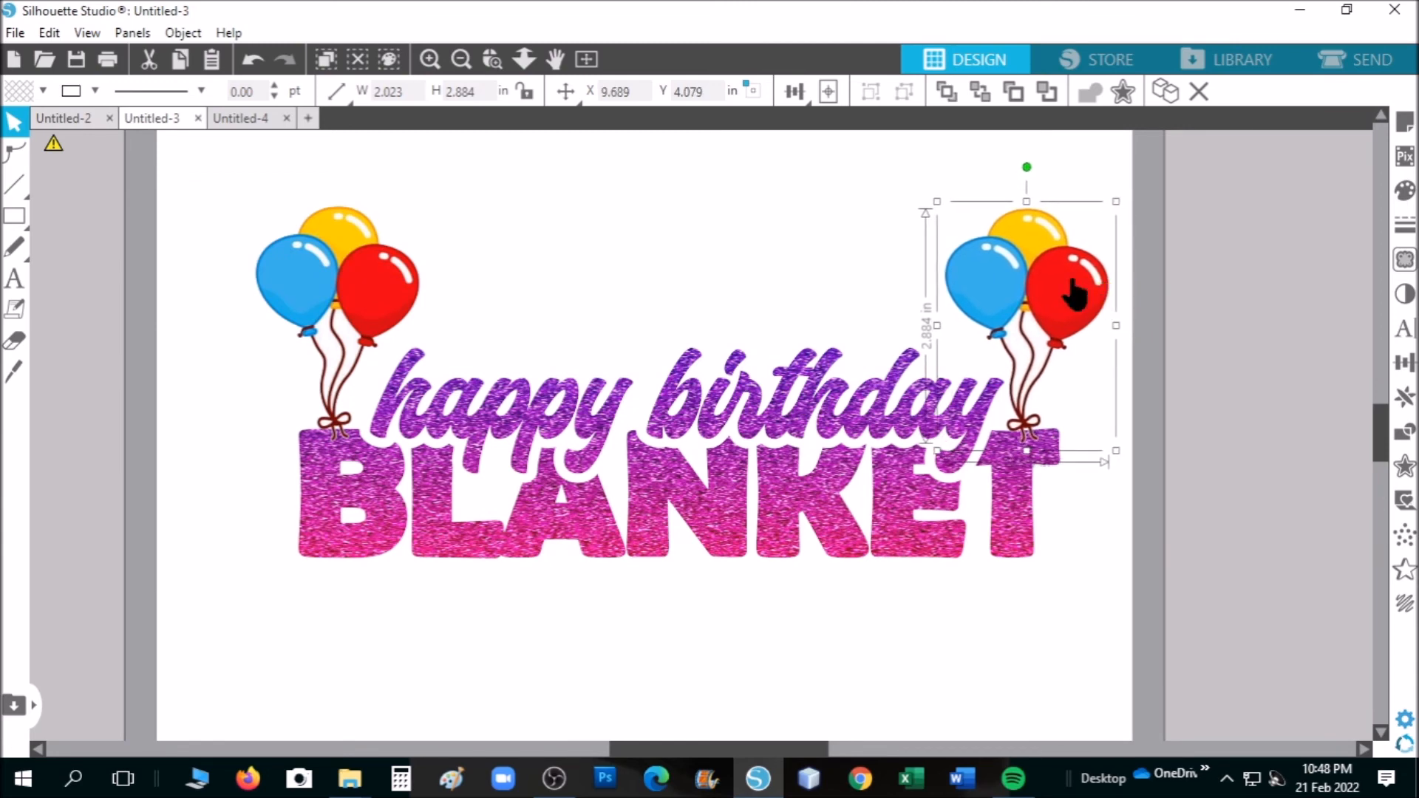
- Flip the copied balloons above the "T" horizontally, and send both balloon bunches to the back behind the lettering
right_click(1074, 290)
left_click(1178, 489)
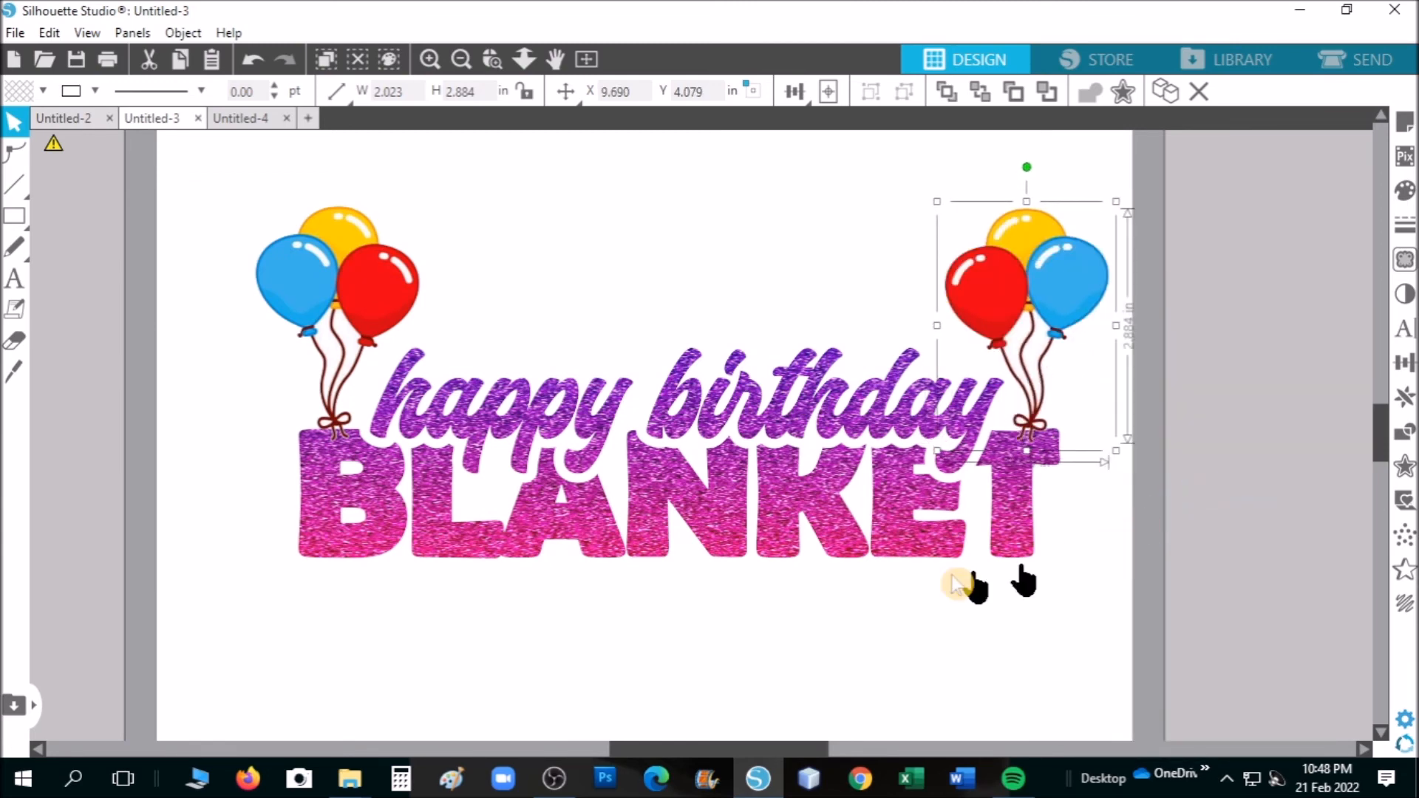
right_click(342, 279)
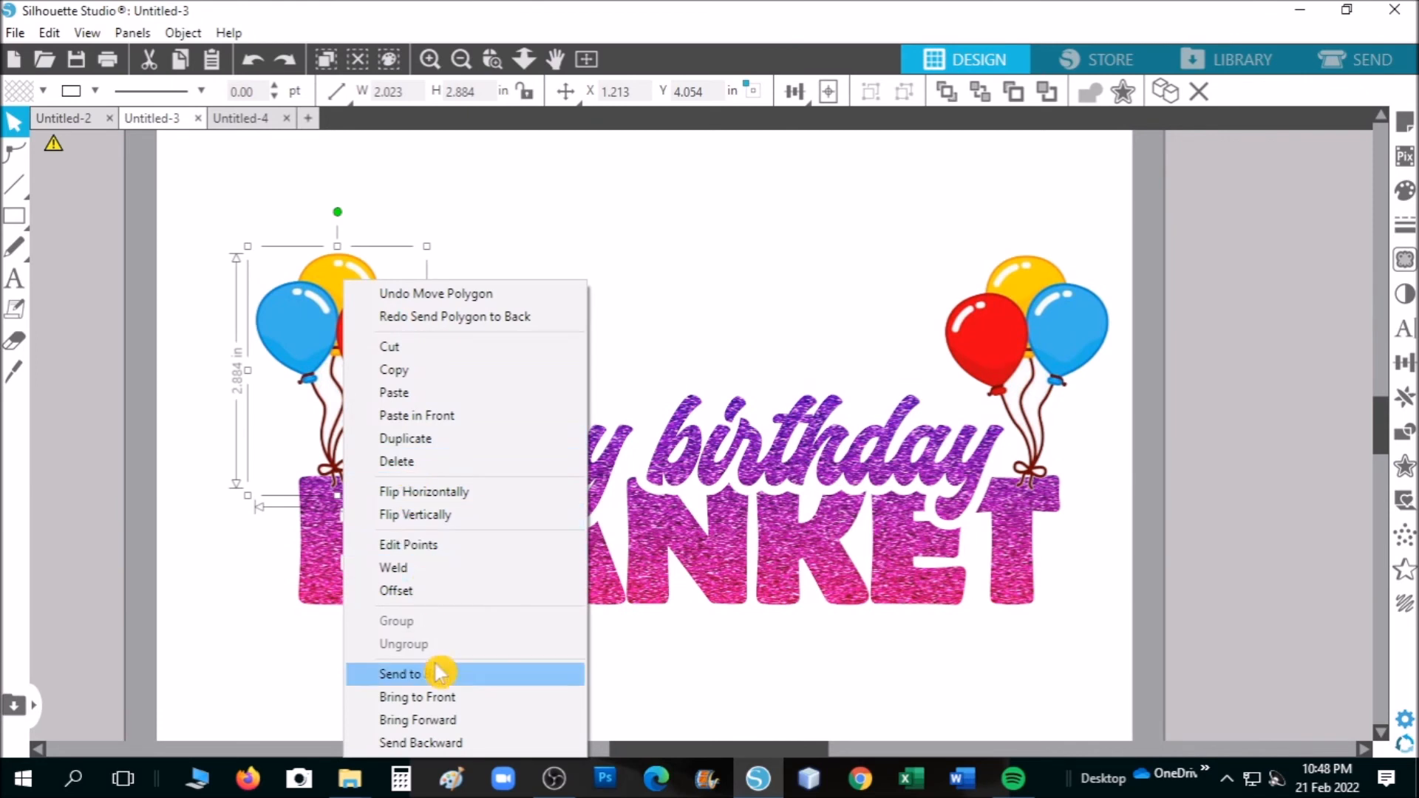
left_click(440, 674)
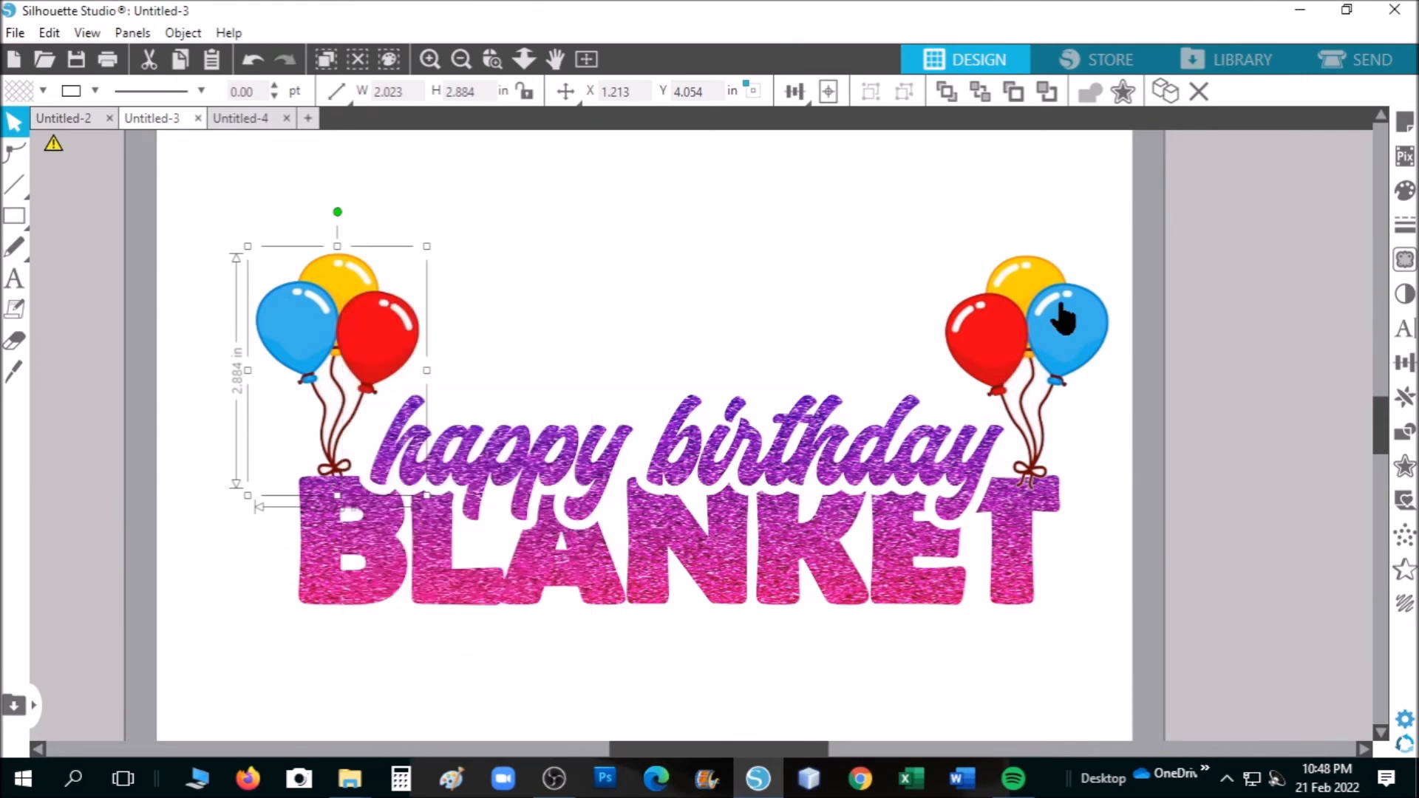
right_click(1065, 318)
left_click(1205, 672)
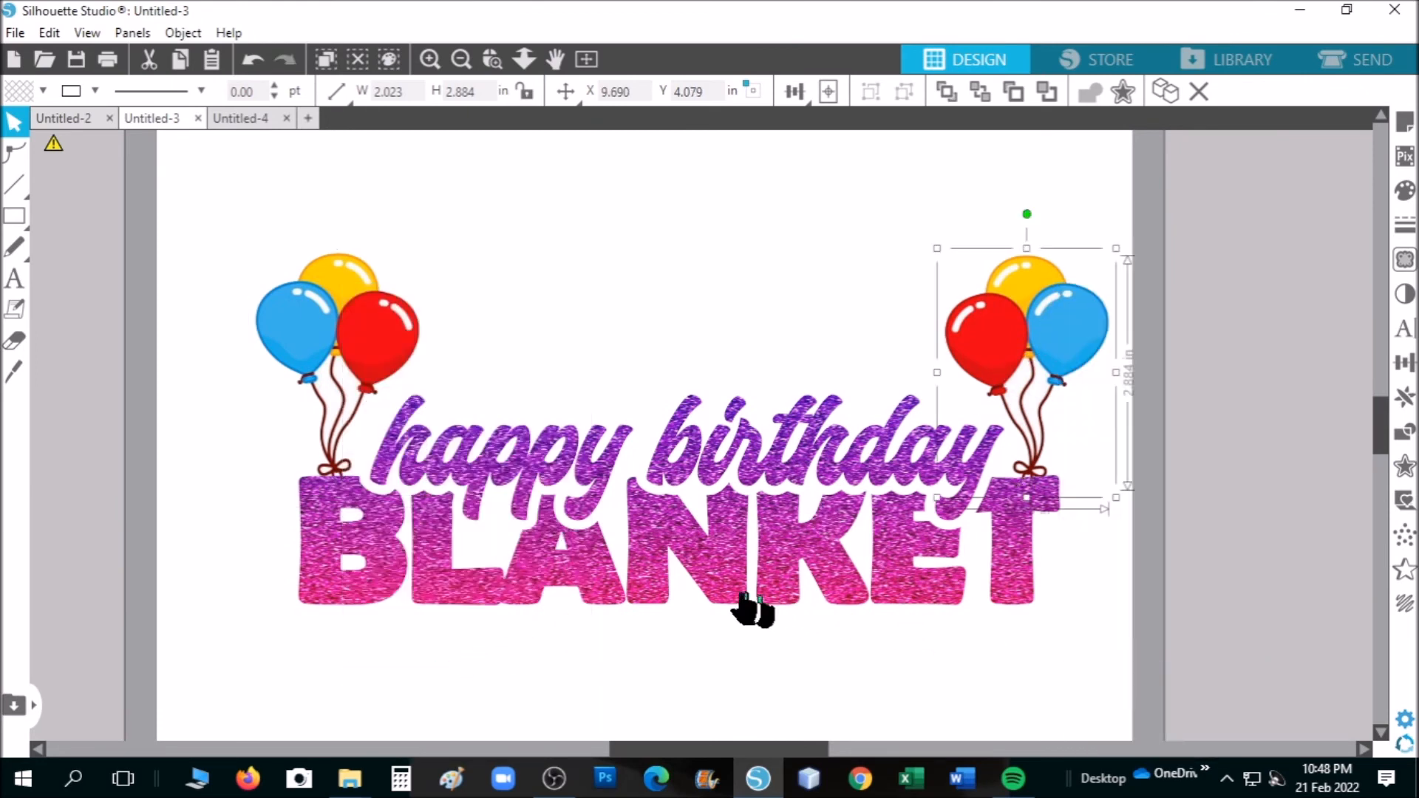
- Group the lettering and both balloon bunches into one object
left_click_drag(182, 233, 1153, 665)
right_click(788, 414)
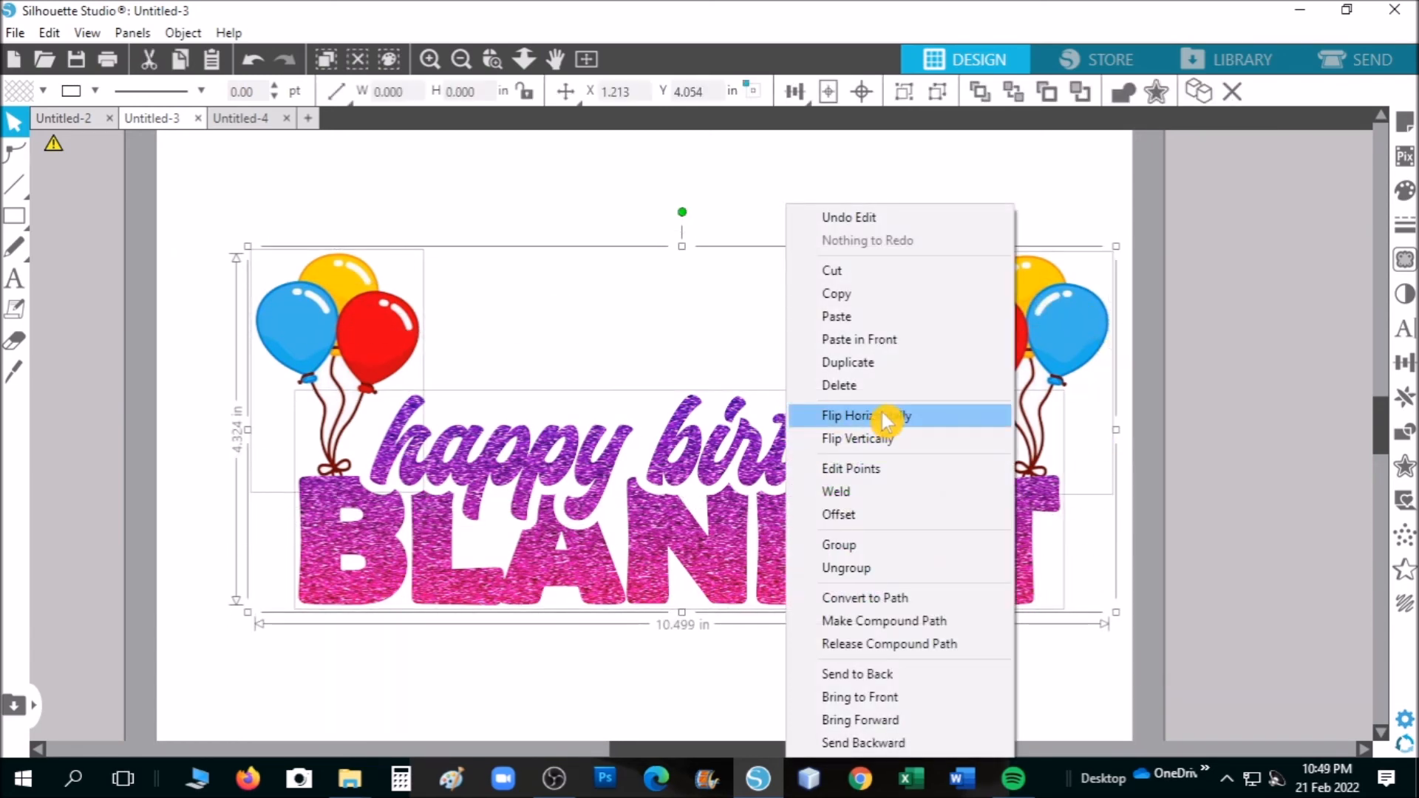
left_click(912, 545)
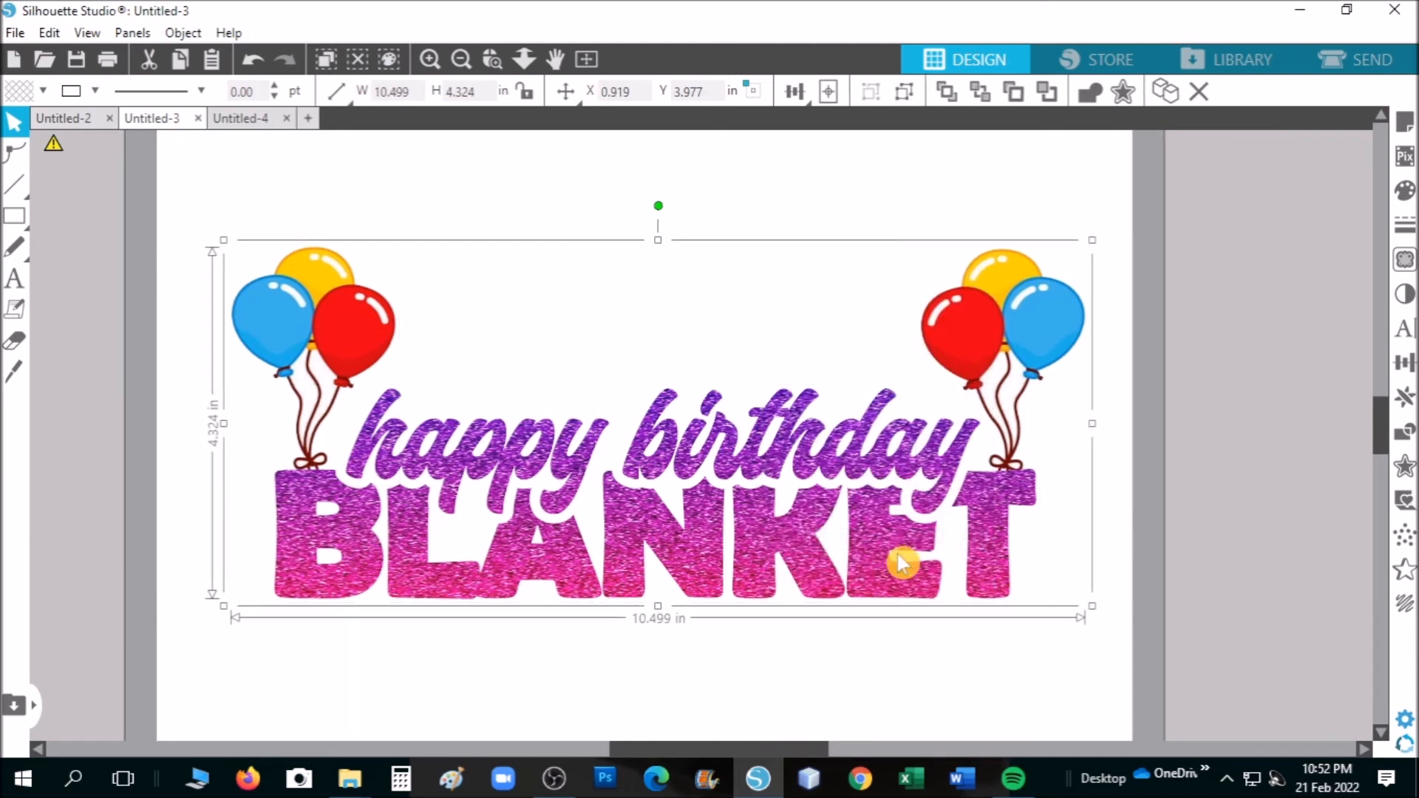
- Offset the grouped design by 0.080 in with rounded corners, and fill the offset shape with white
left_click(1407, 470)
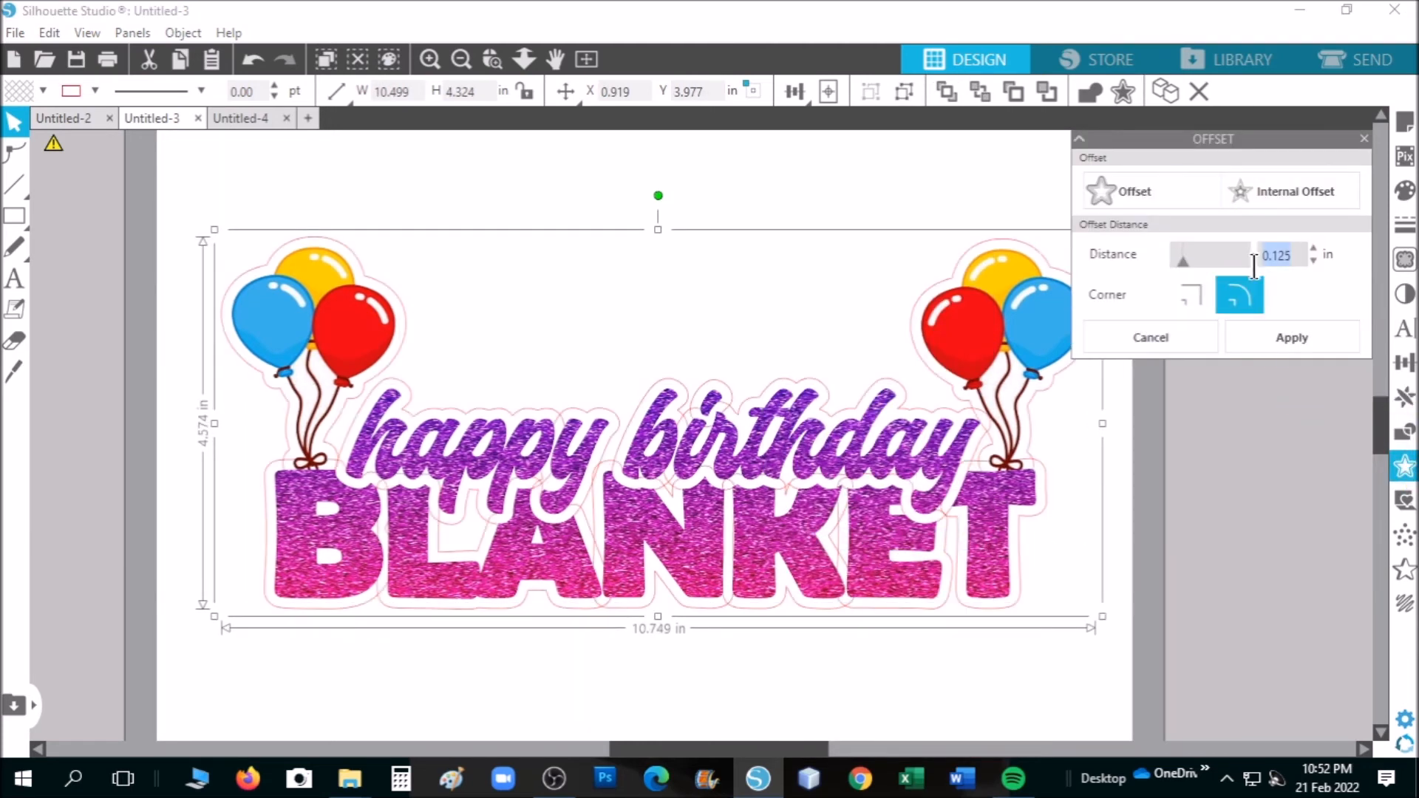
type("0.080")
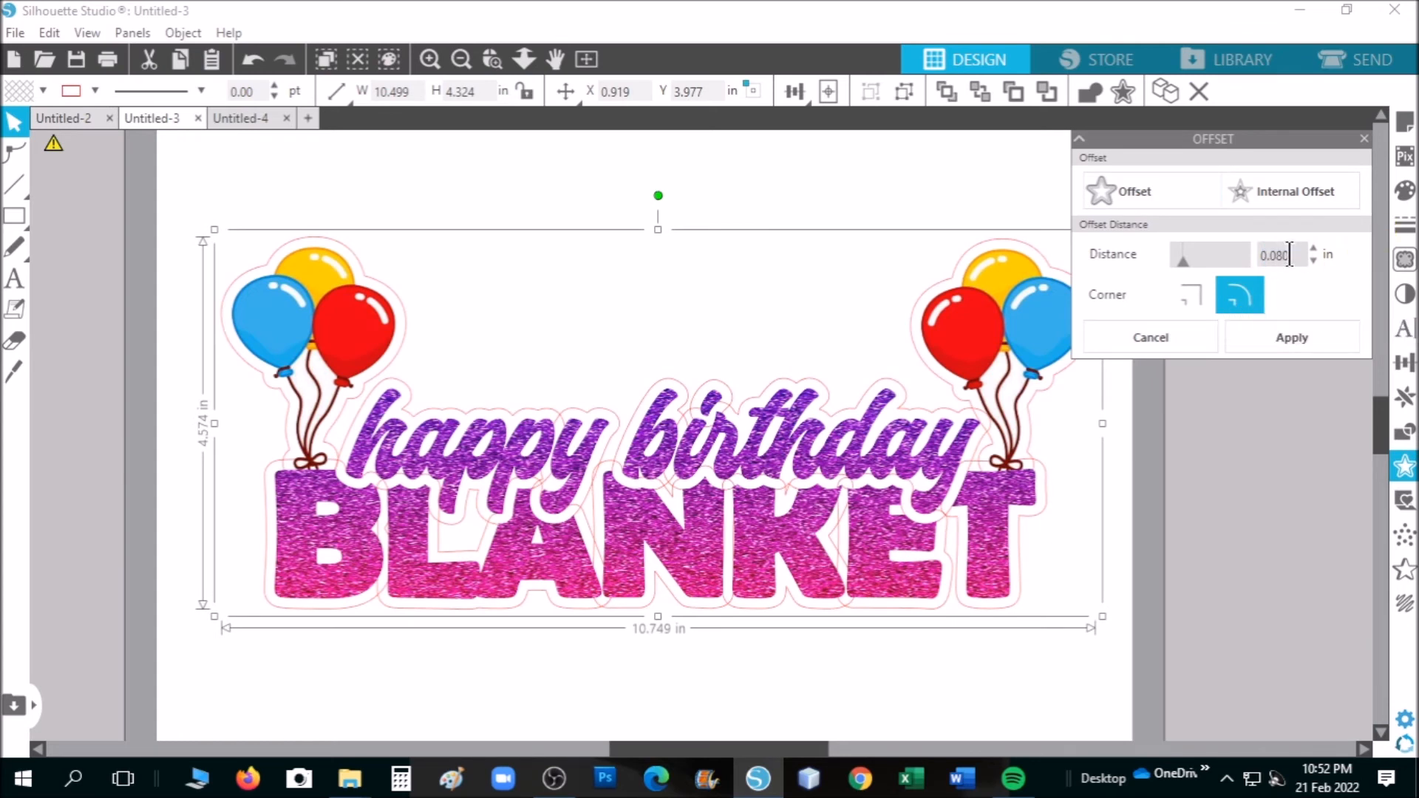
left_click(1242, 293)
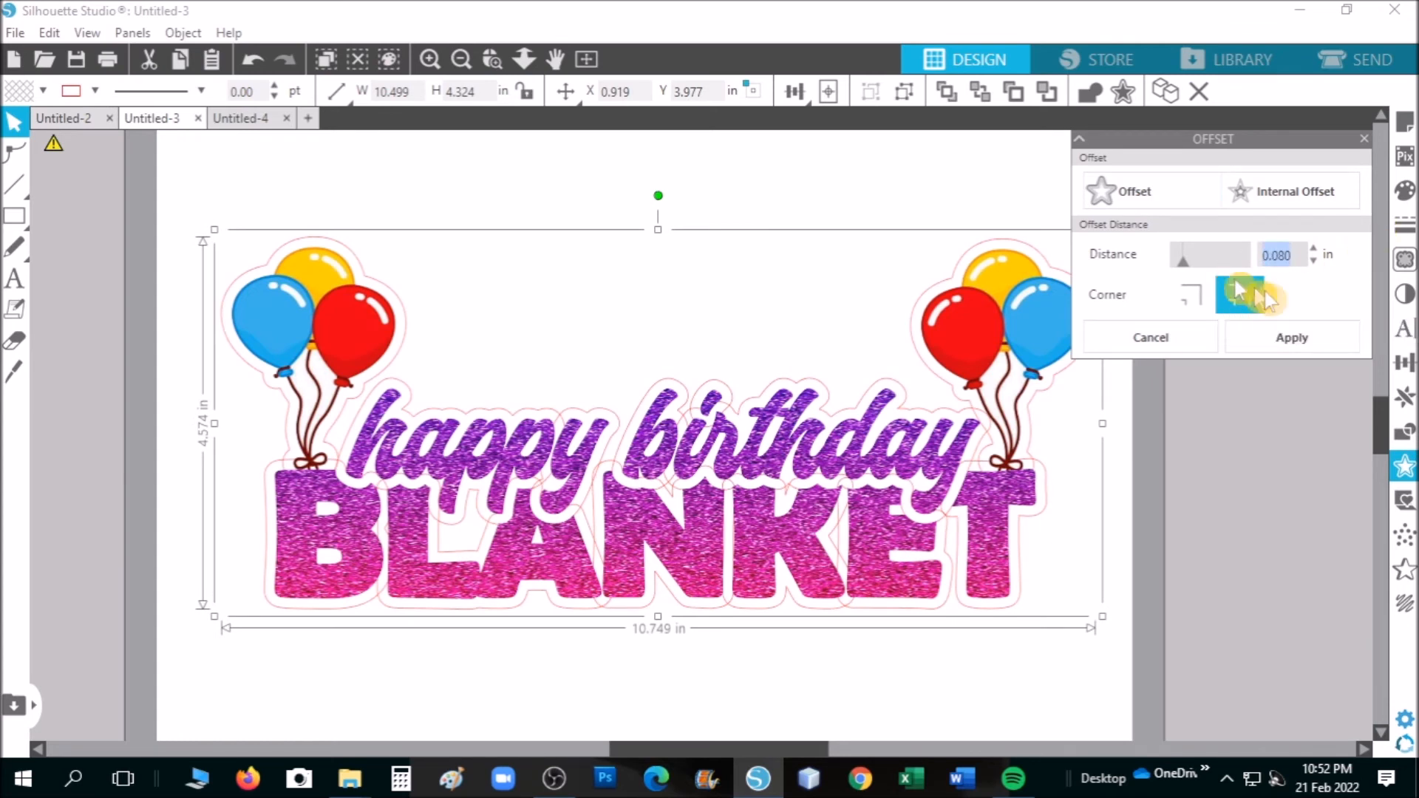
left_click(1348, 346)
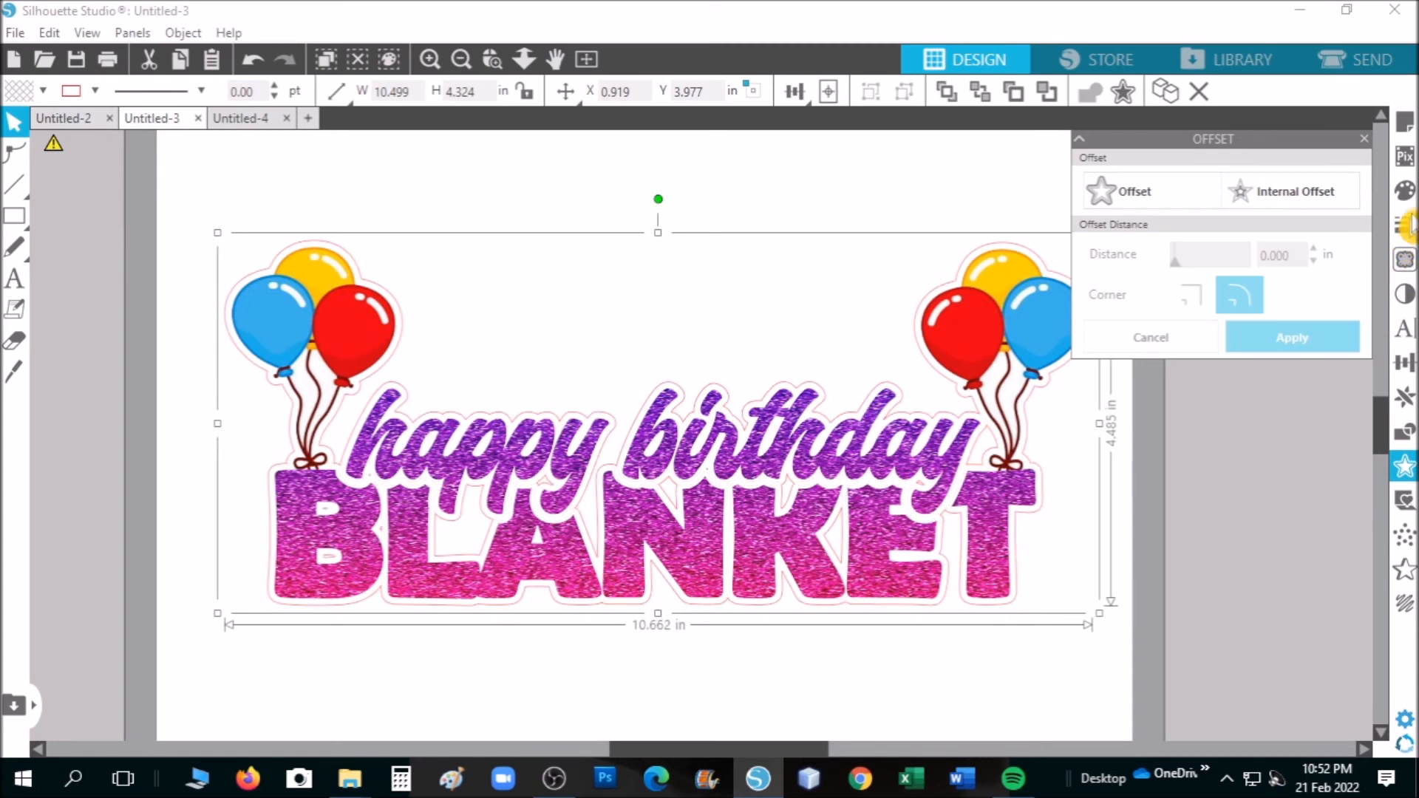
left_click(1407, 191)
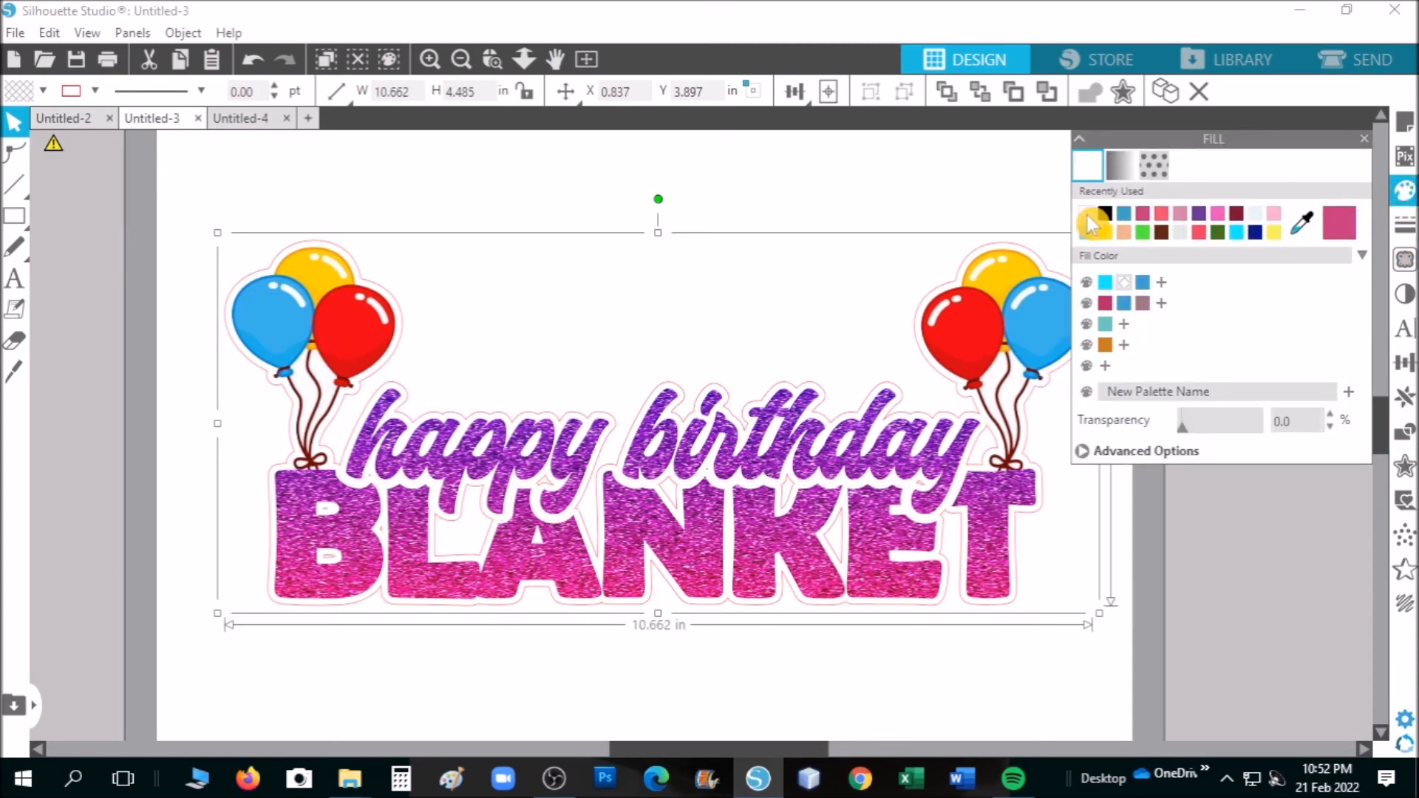
left_click(1375, 141)
- Group the birthday design together with its white offset border
left_click_drag(148, 198, 1098, 617)
right_click(765, 423)
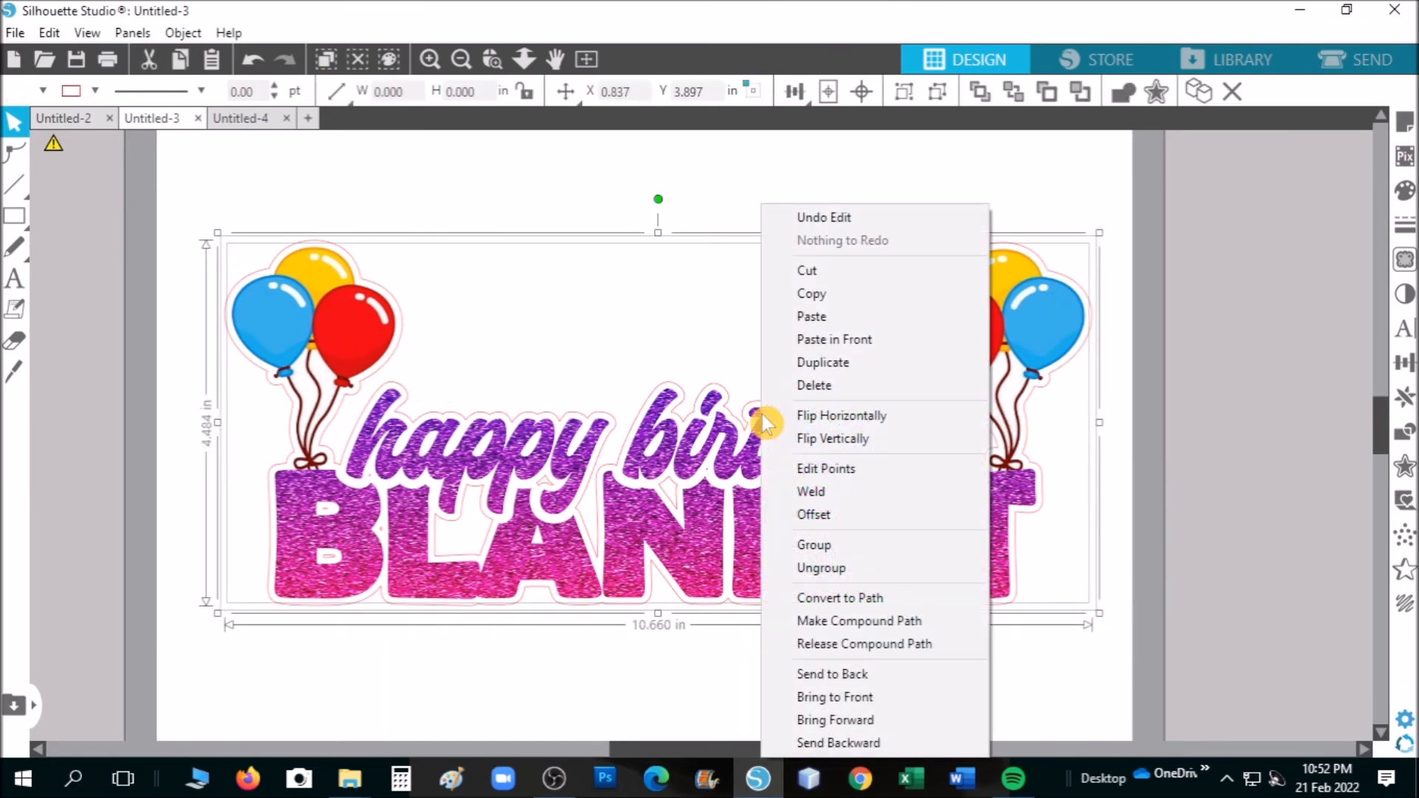
left_click(824, 549)
left_click_drag(964, 486, 961, 491)
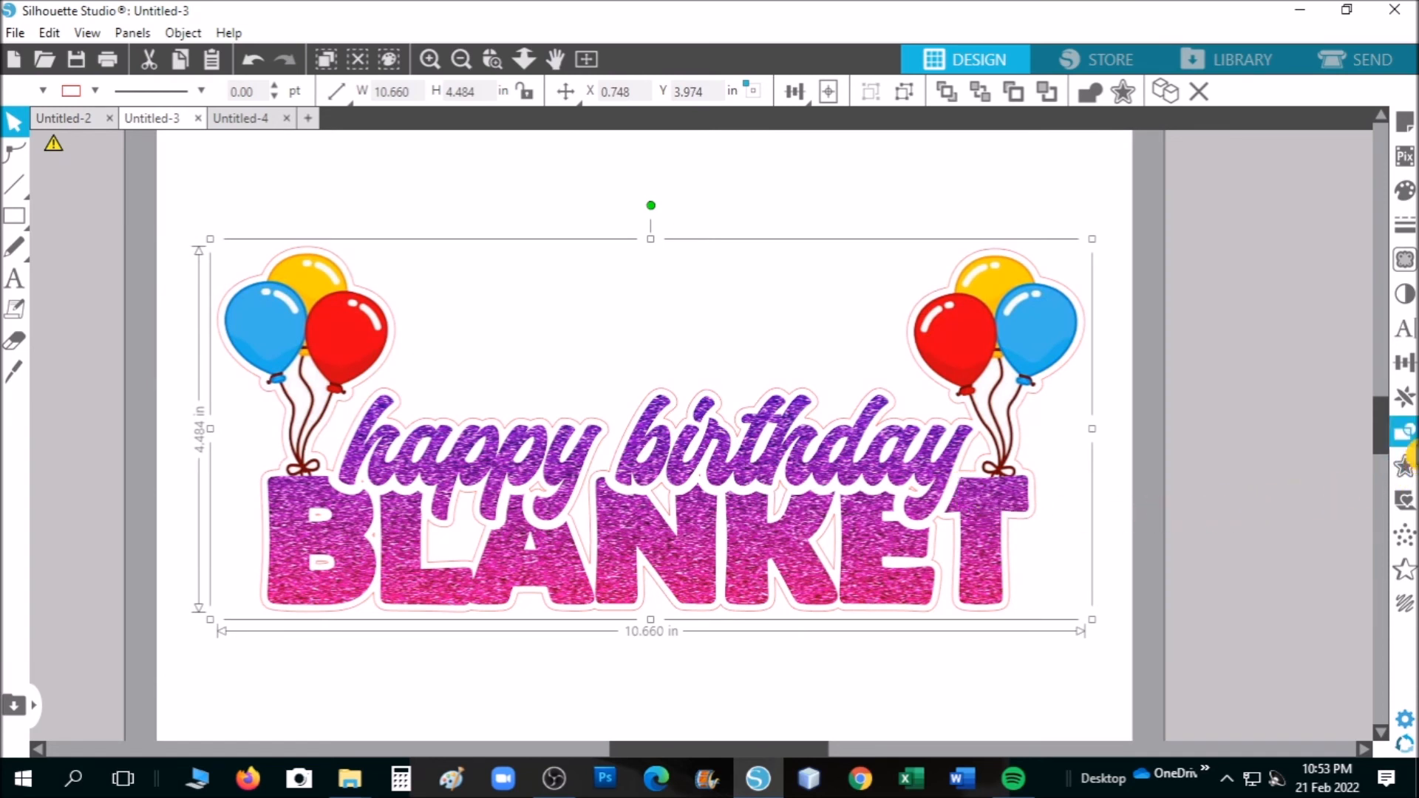
- Add a second outer offset of 0.125 in with rounded corners, and fill it with black
left_click(1404, 464)
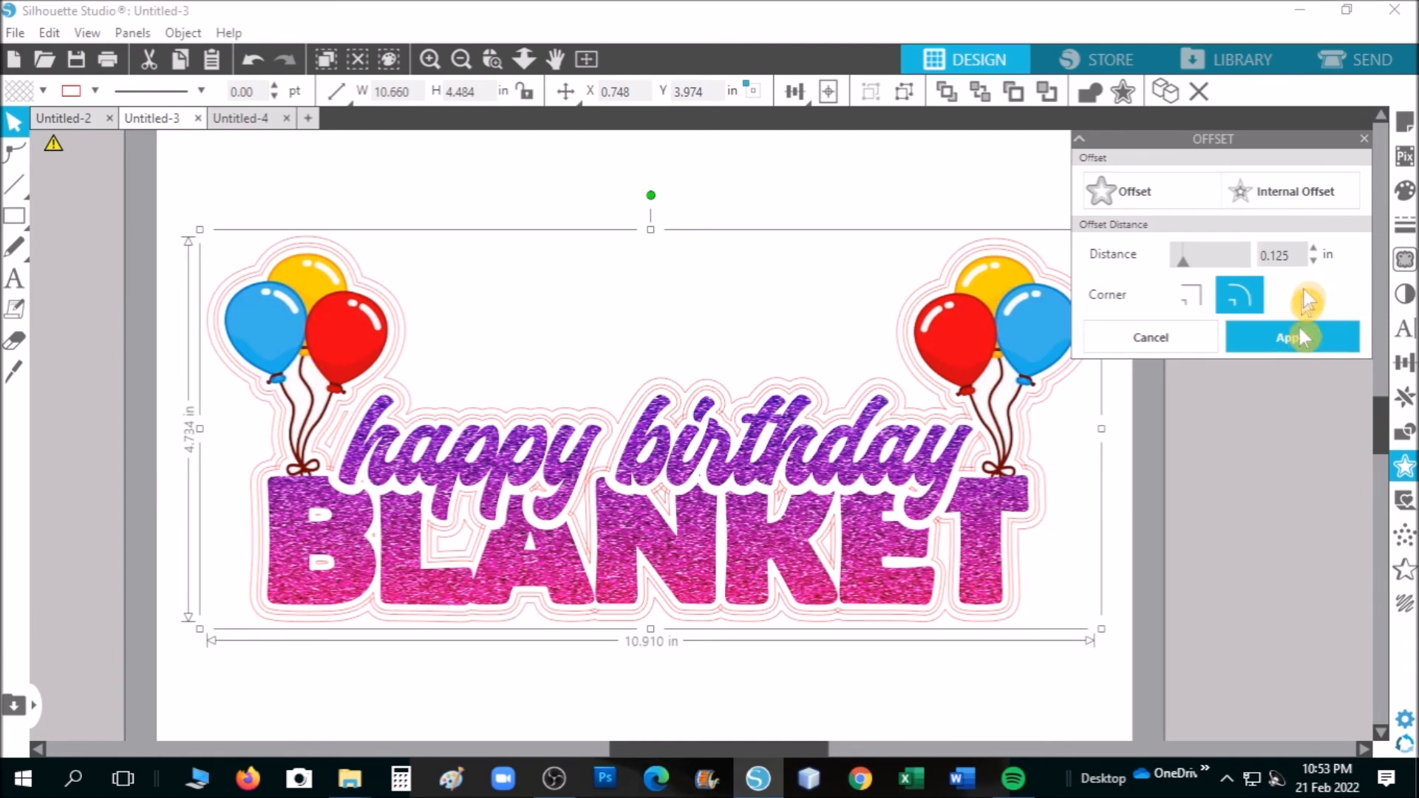
left_click(1307, 341)
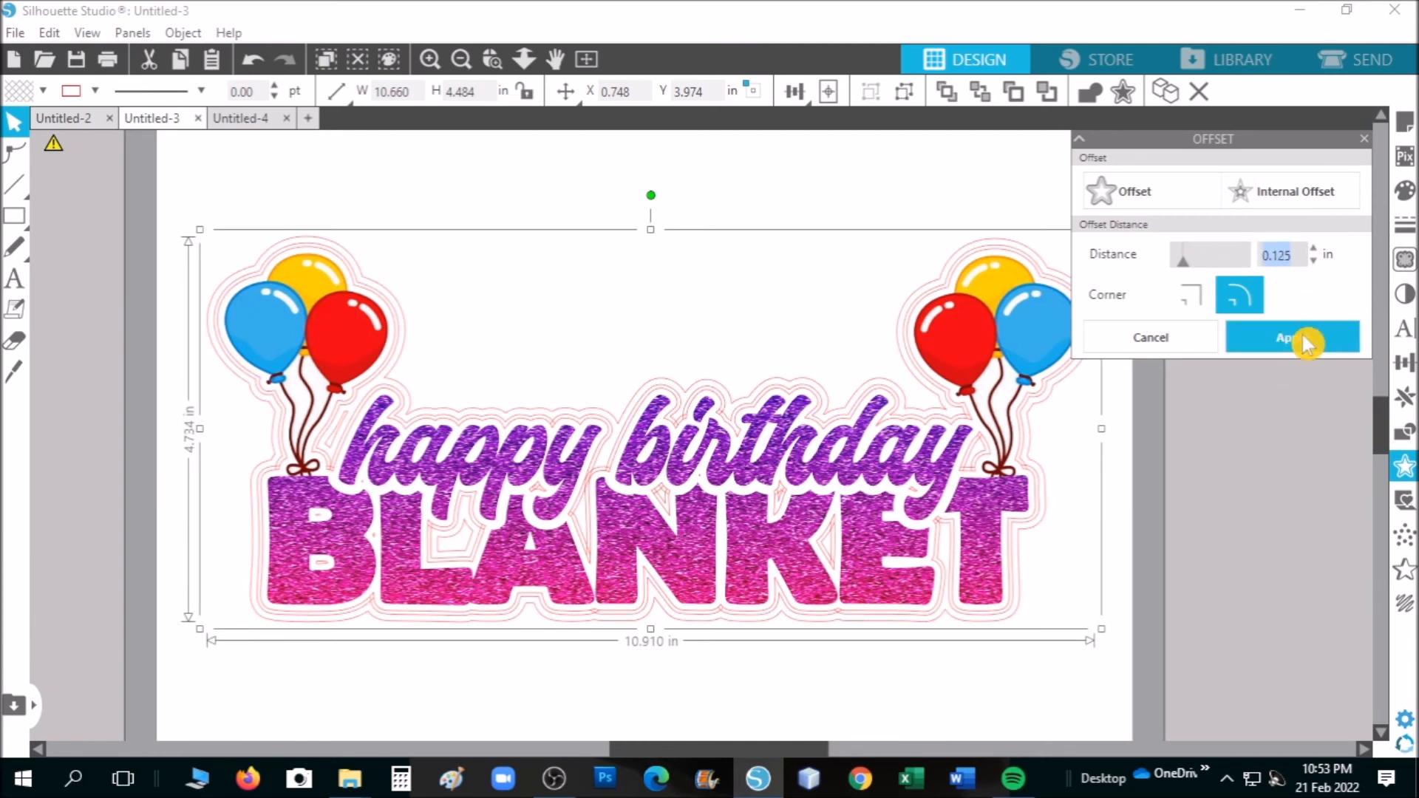
left_click(1390, 201)
left_click(1112, 222)
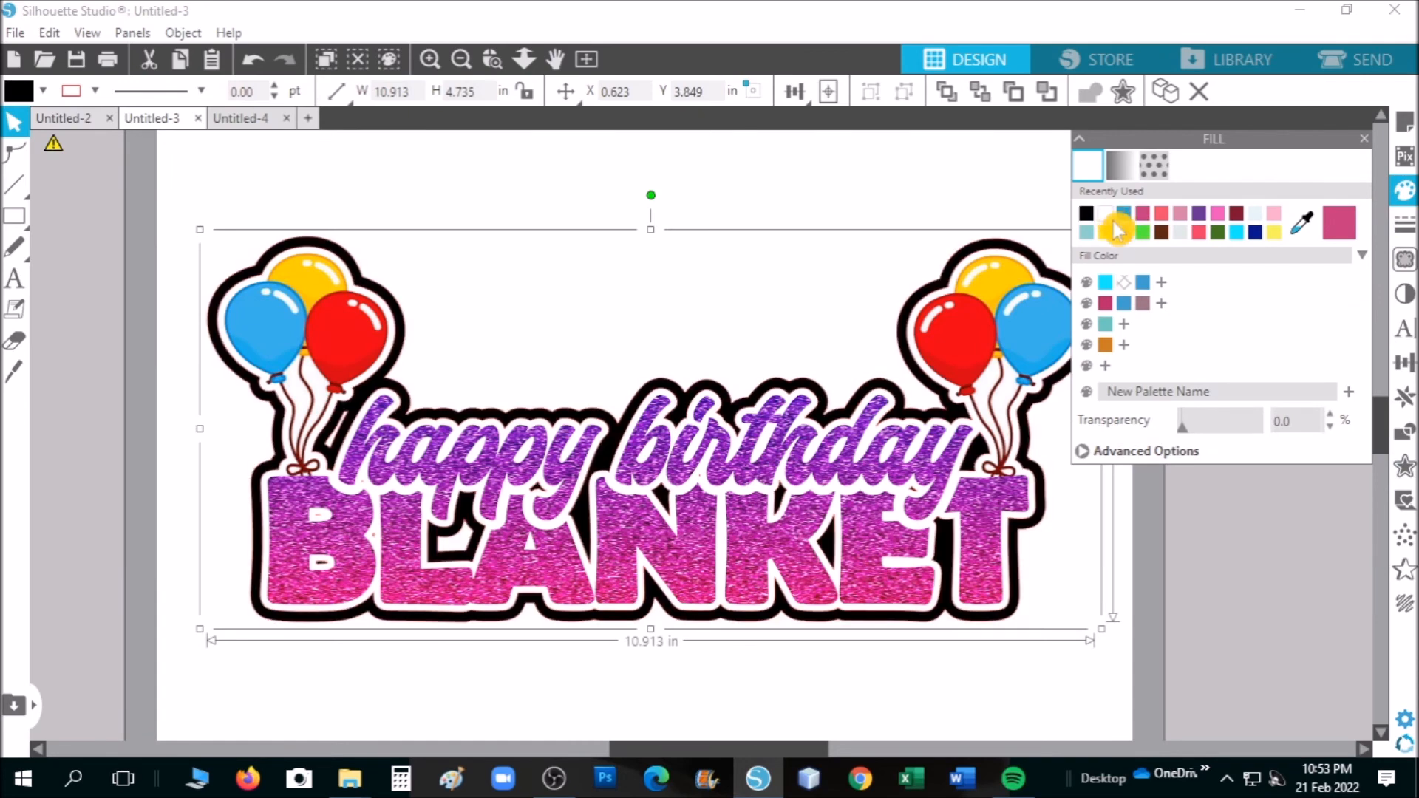
left_click(1363, 140)
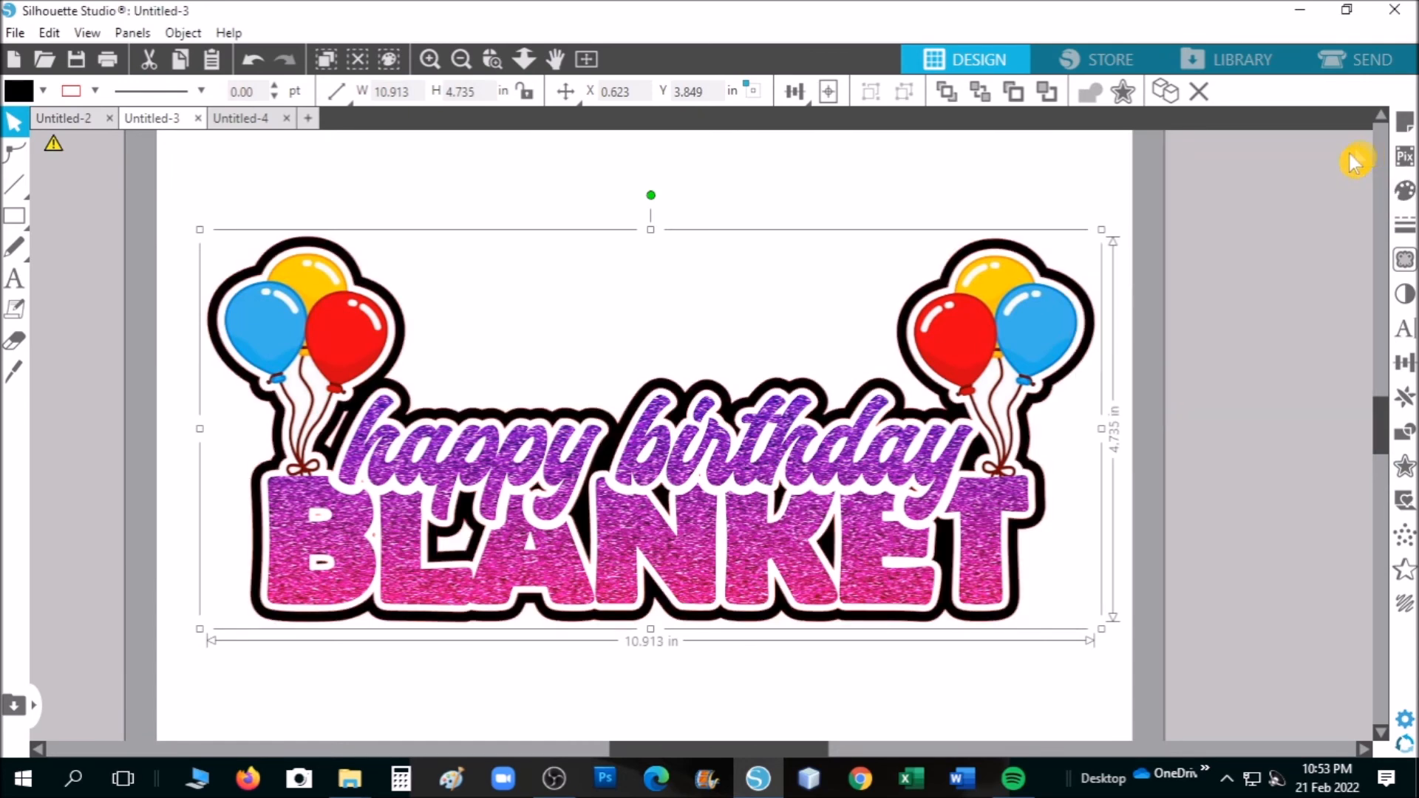
- Move the design off the black offset shape, and release the black shape's compound path
left_click_drag(1000, 342, 296, 731)
left_click(568, 612)
right_click(933, 522)
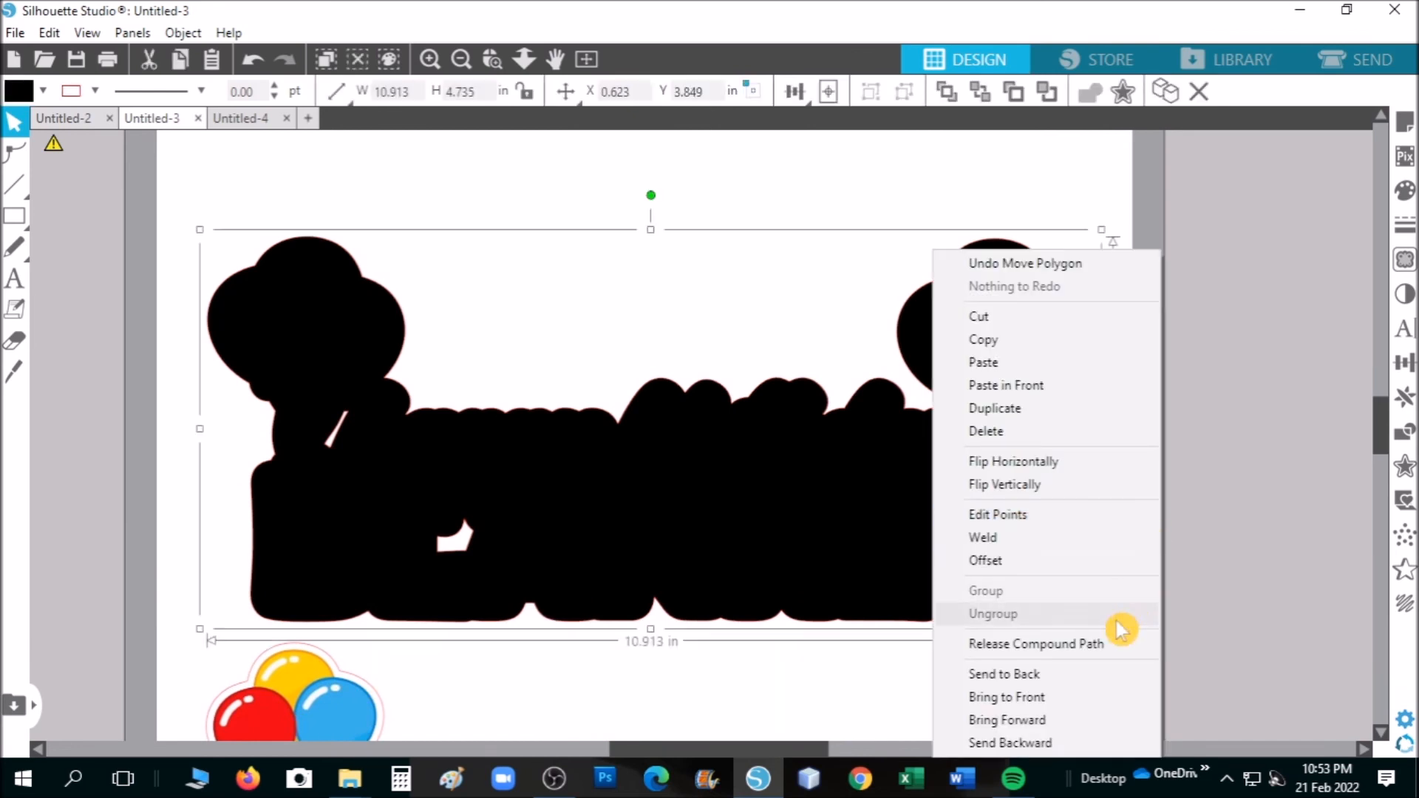
left_click(1107, 651)
left_click(1035, 646)
- Pull the large black silhouette away from its leftover inner cutout pieces, and delete those small pieces
left_click_drag(963, 517, 625, 743)
left_click_drag(284, 318, 529, 470)
right_click(419, 367)
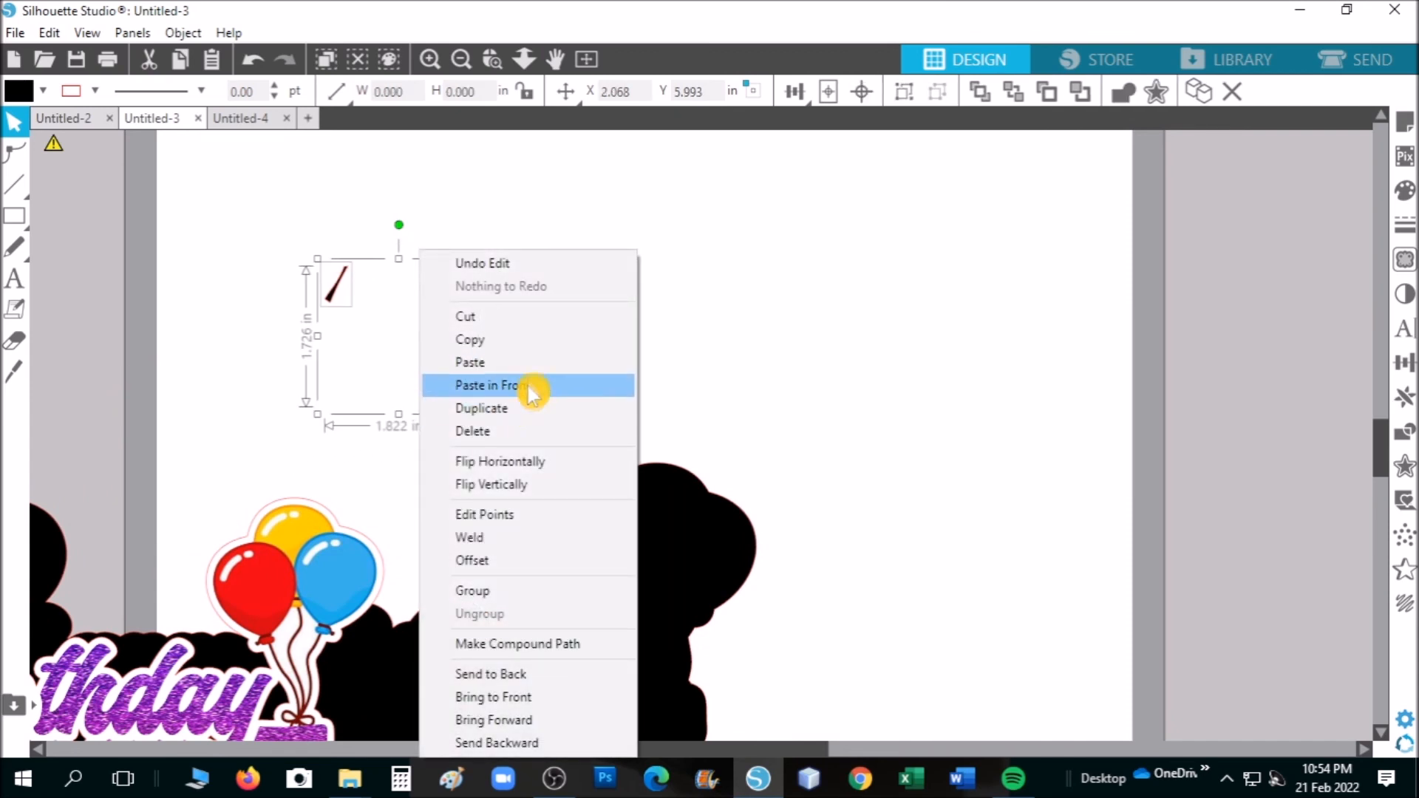
left_click(538, 432)
- Move the black silhouette back onto the page, and place the white-bordered design on top of it
left_click_drag(673, 496, 970, 276)
left_click(1076, 345)
scroll(1065, 344, "up", 2)
left_click_drag(355, 669, 1062, 383)
scroll(1062, 377, "down", 1)
left_click_drag(1051, 330, 1047, 323)
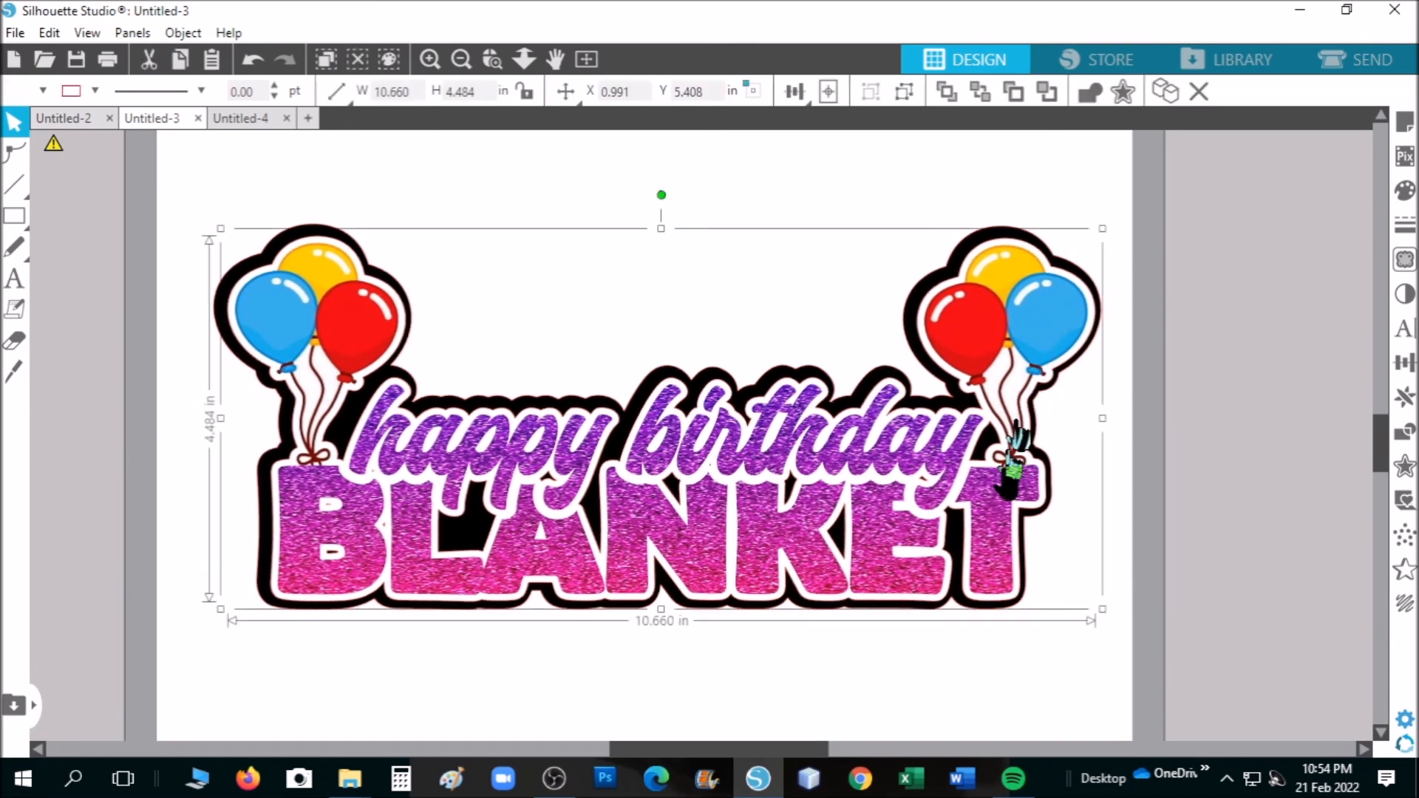
- Nudge the white-bordered design left and vertically until the black border is even on all sides
key("Left")
key("Left")
key("Left")
key("Up")
key("Up")
key("Up")
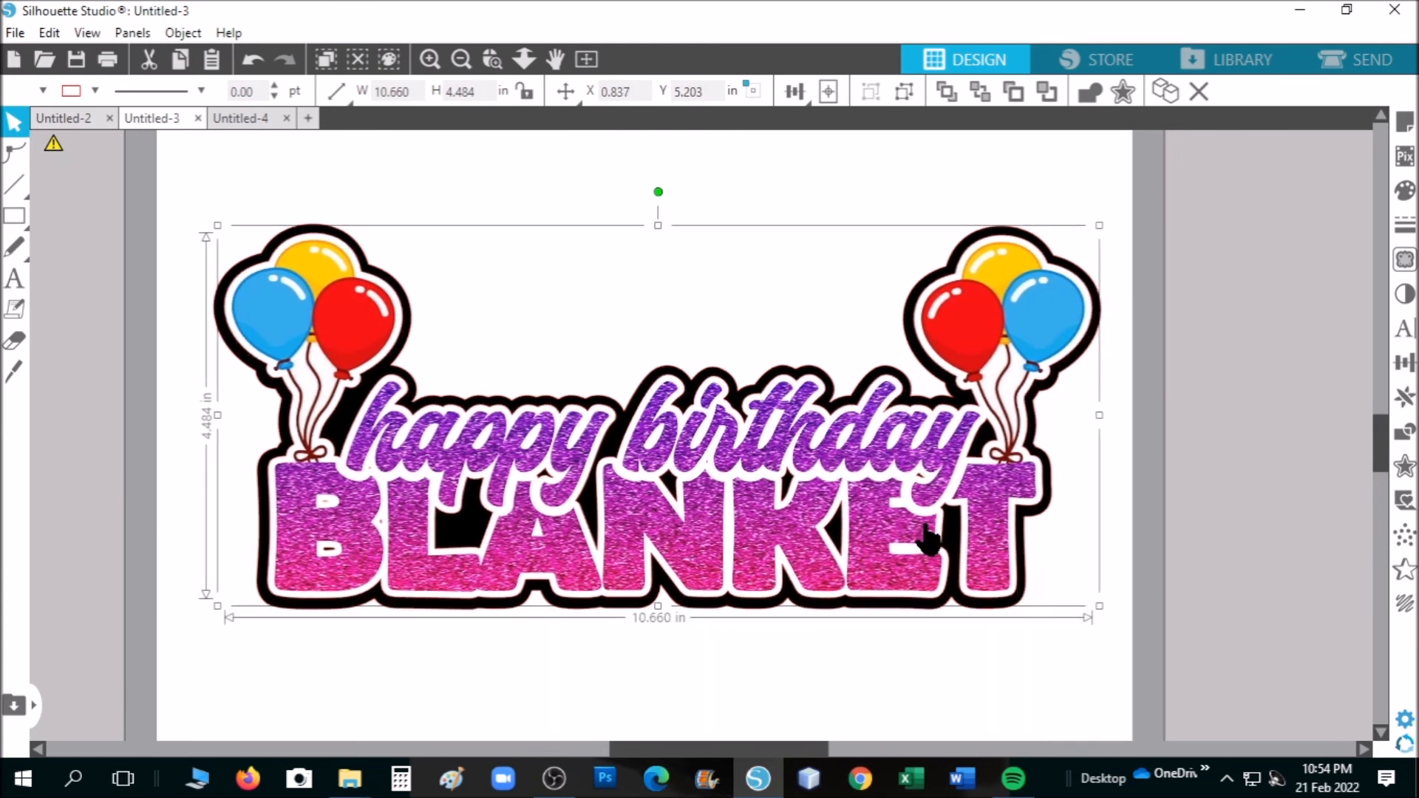
key("Down")
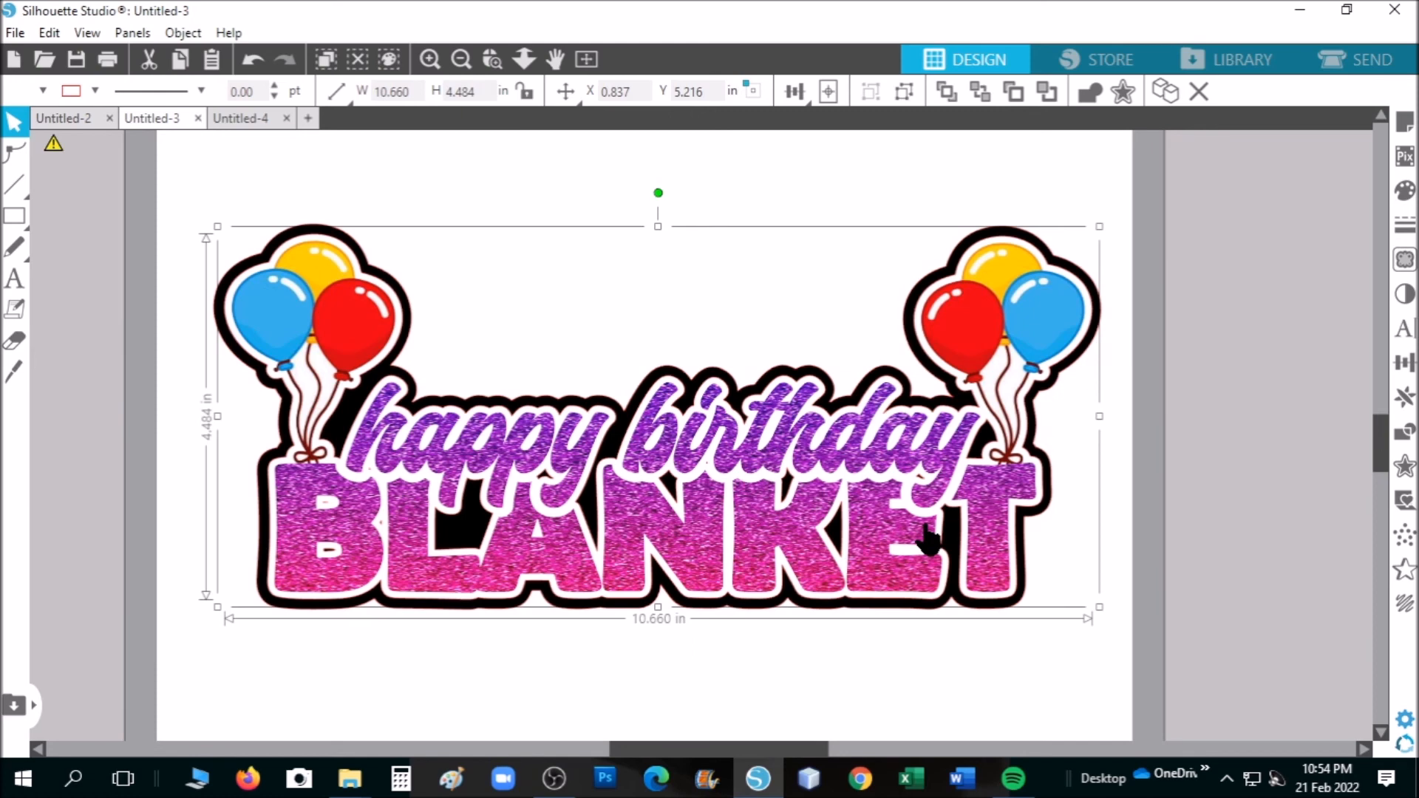
- Group the white-bordered design with the black silhouette behind it
left_click_drag(162, 185, 1076, 531)
left_click_drag(1076, 610, 1077, 570)
right_click(759, 415)
left_click(895, 553)
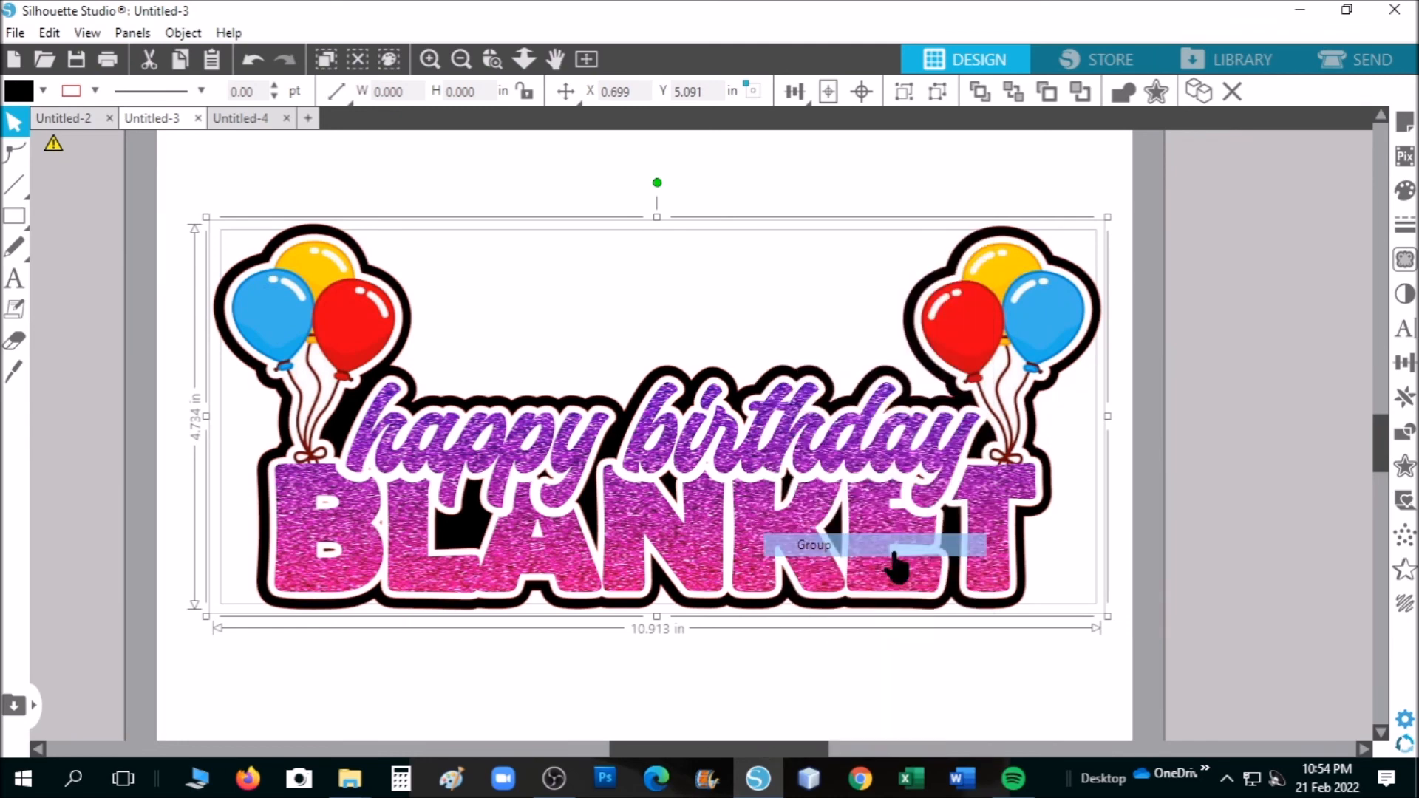
- Examine the finished birthday design on the page, both as a whole and up close
left_click(1216, 521)
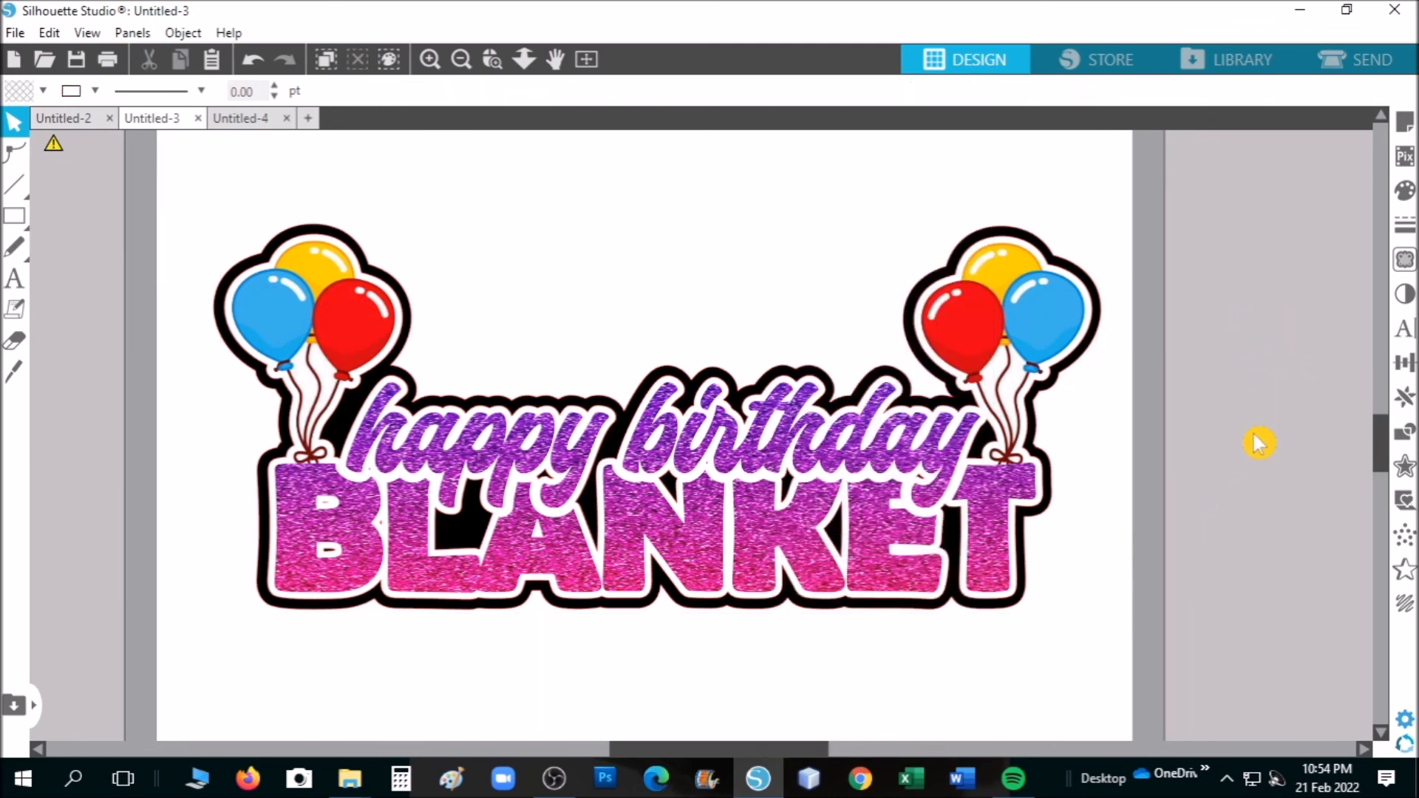
scroll(1259, 442, "down", 3)
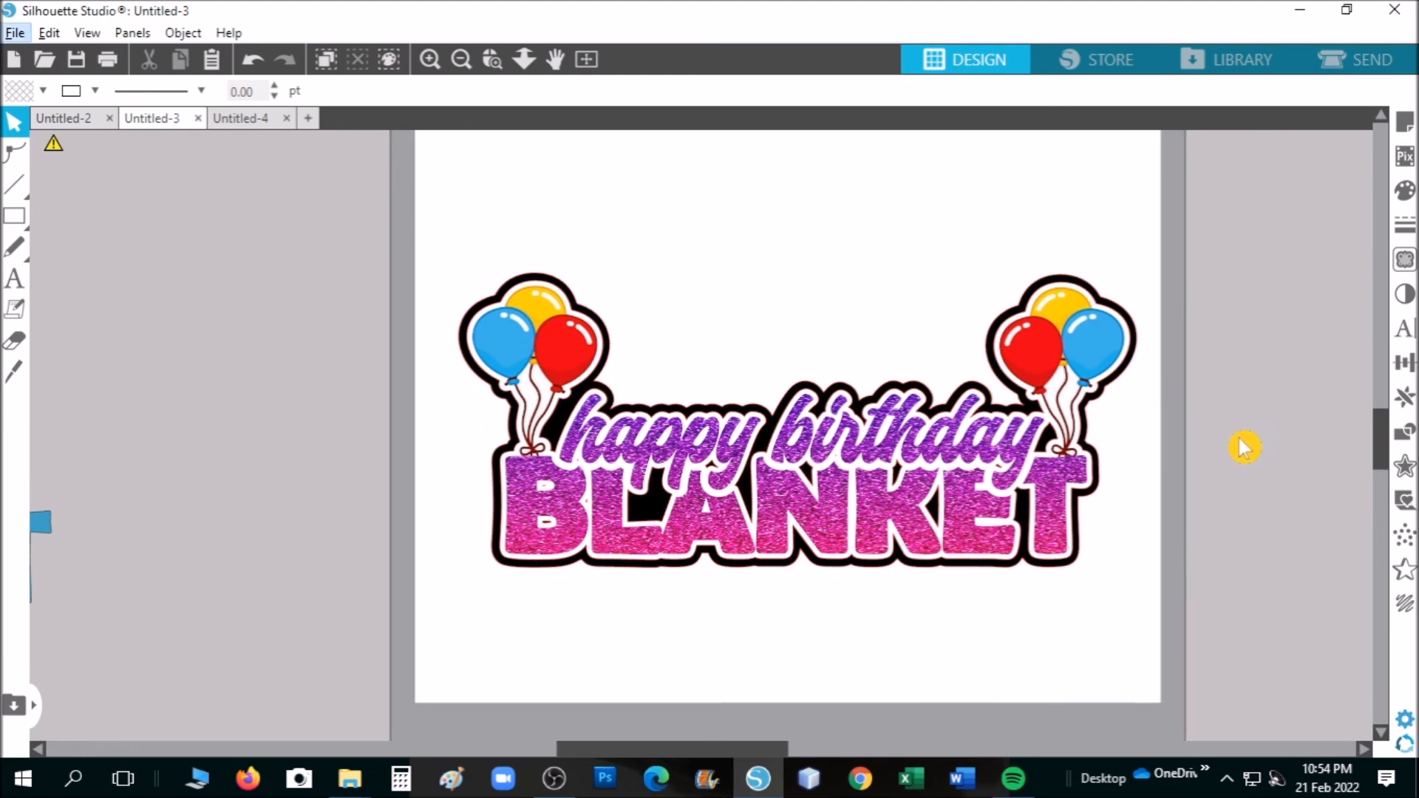
scroll(1376, 449, "up", 3)
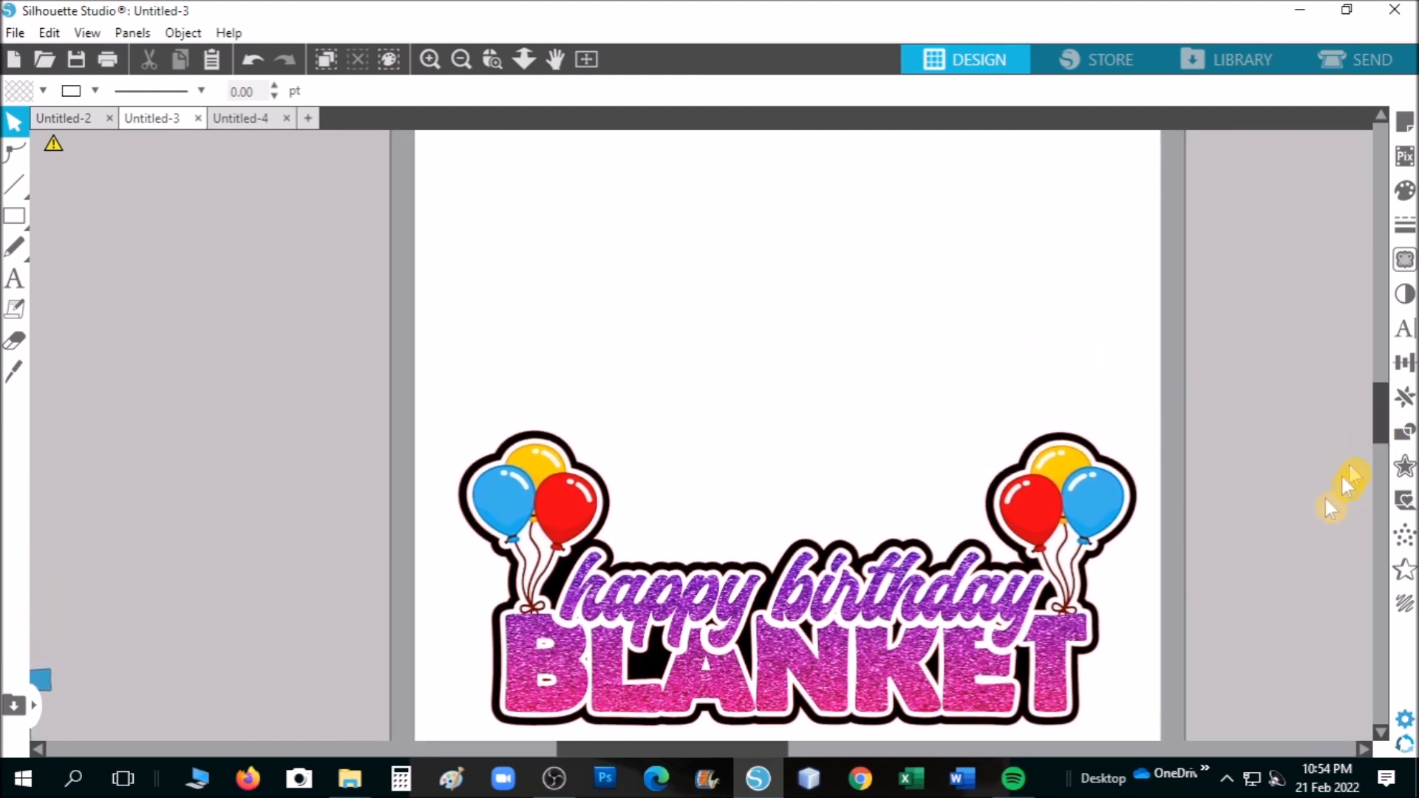
left_click_drag(773, 754, 802, 753)
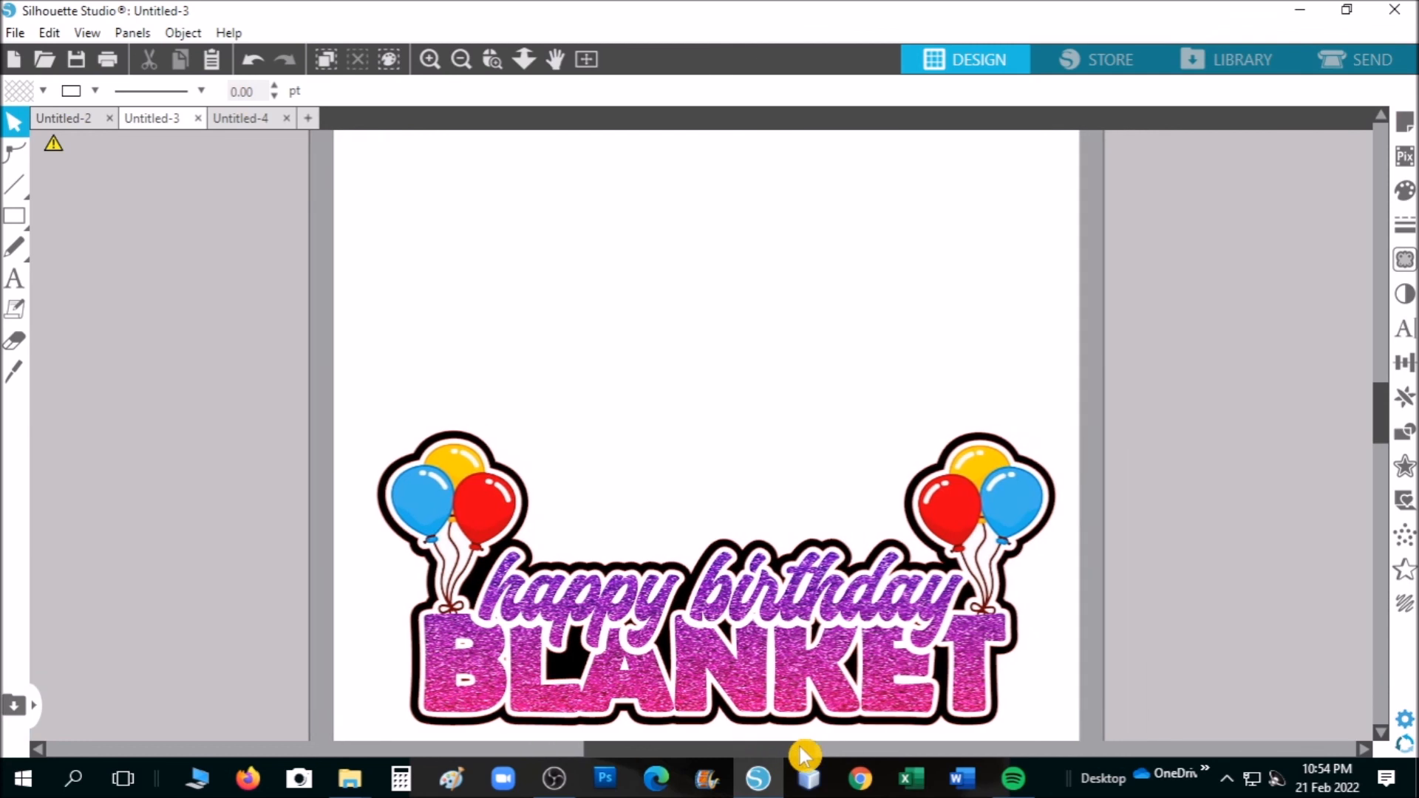
left_click_drag(843, 669, 843, 532)
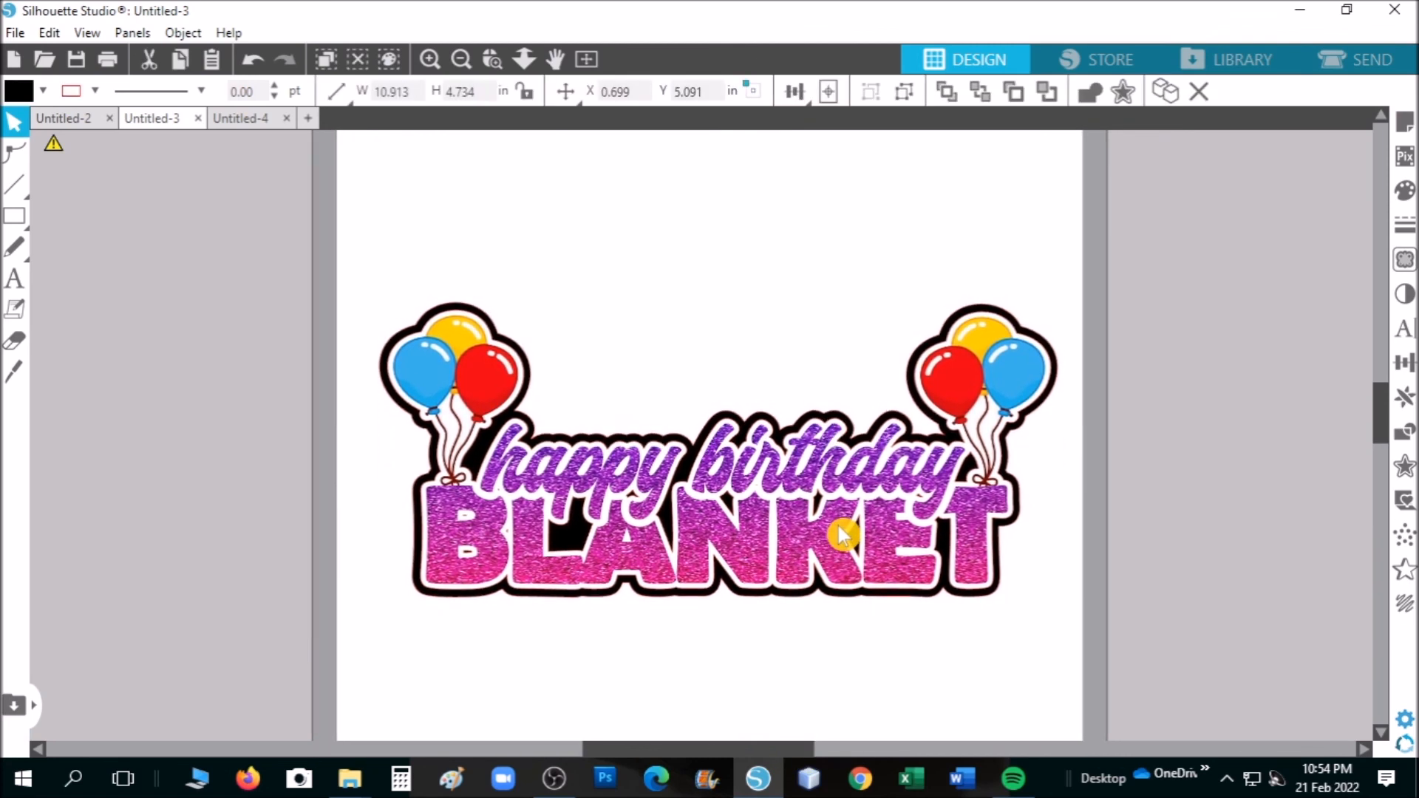
left_click(1100, 620)
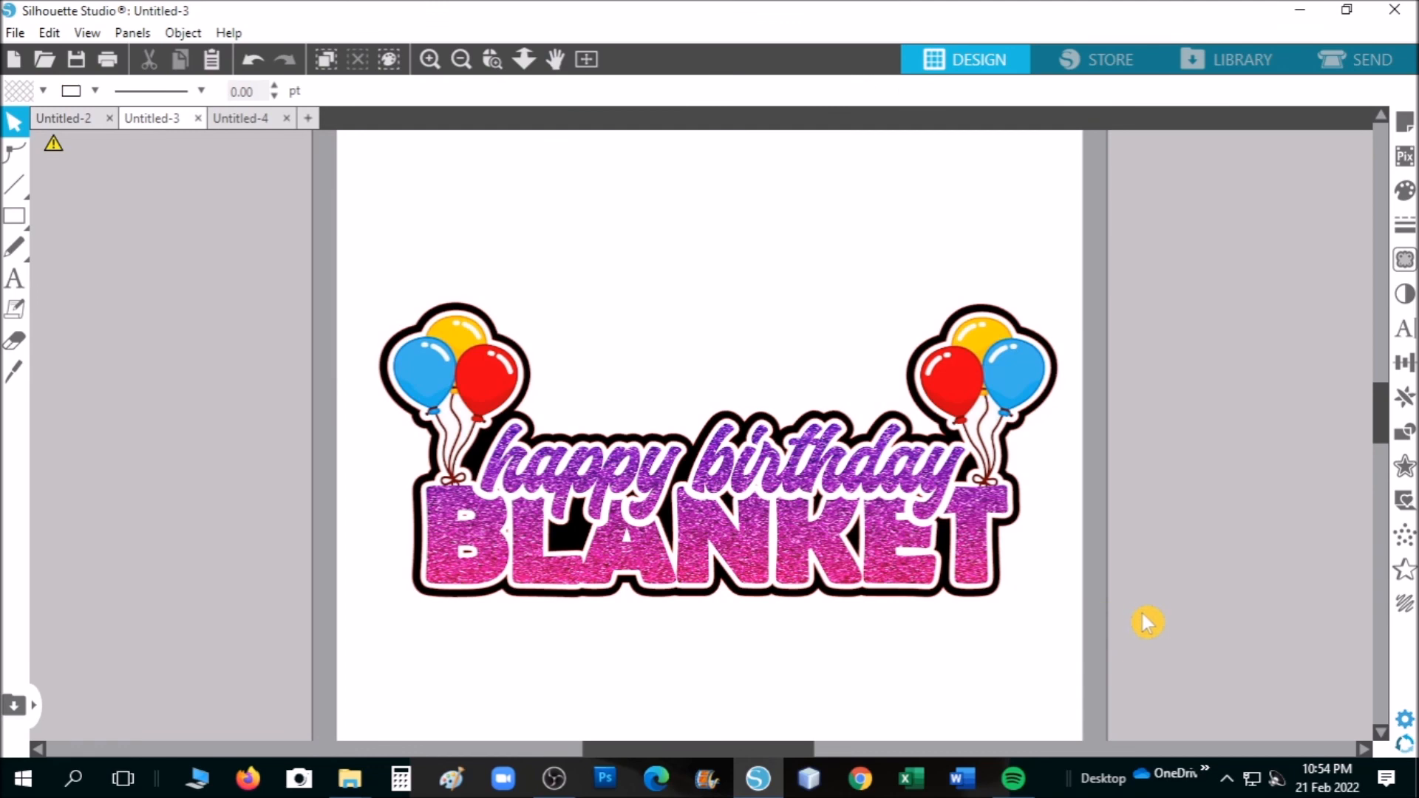
scroll(1146, 622, "up", 3)
key("alt")
left_click_drag(851, 748, 819, 748)
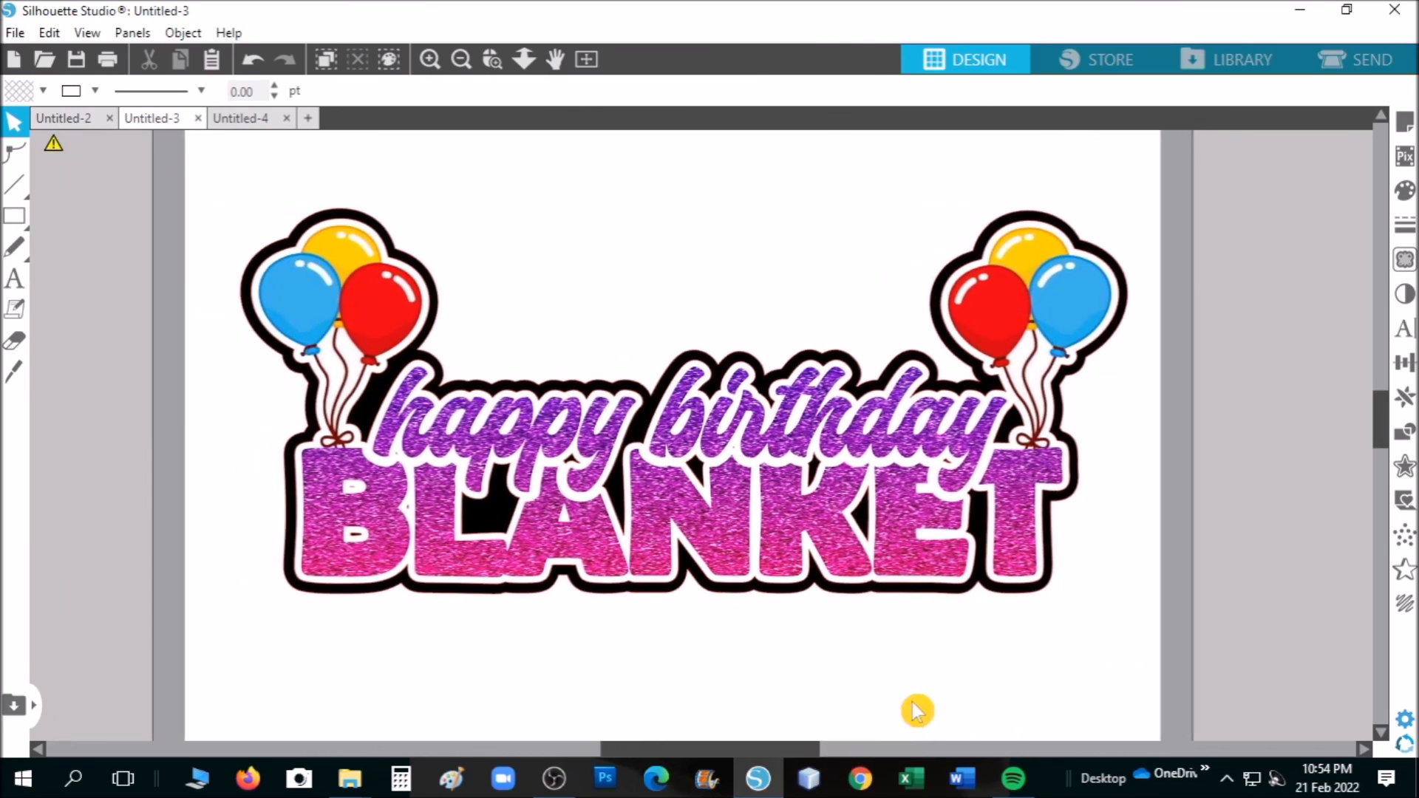
scroll(918, 711, "up", 1)
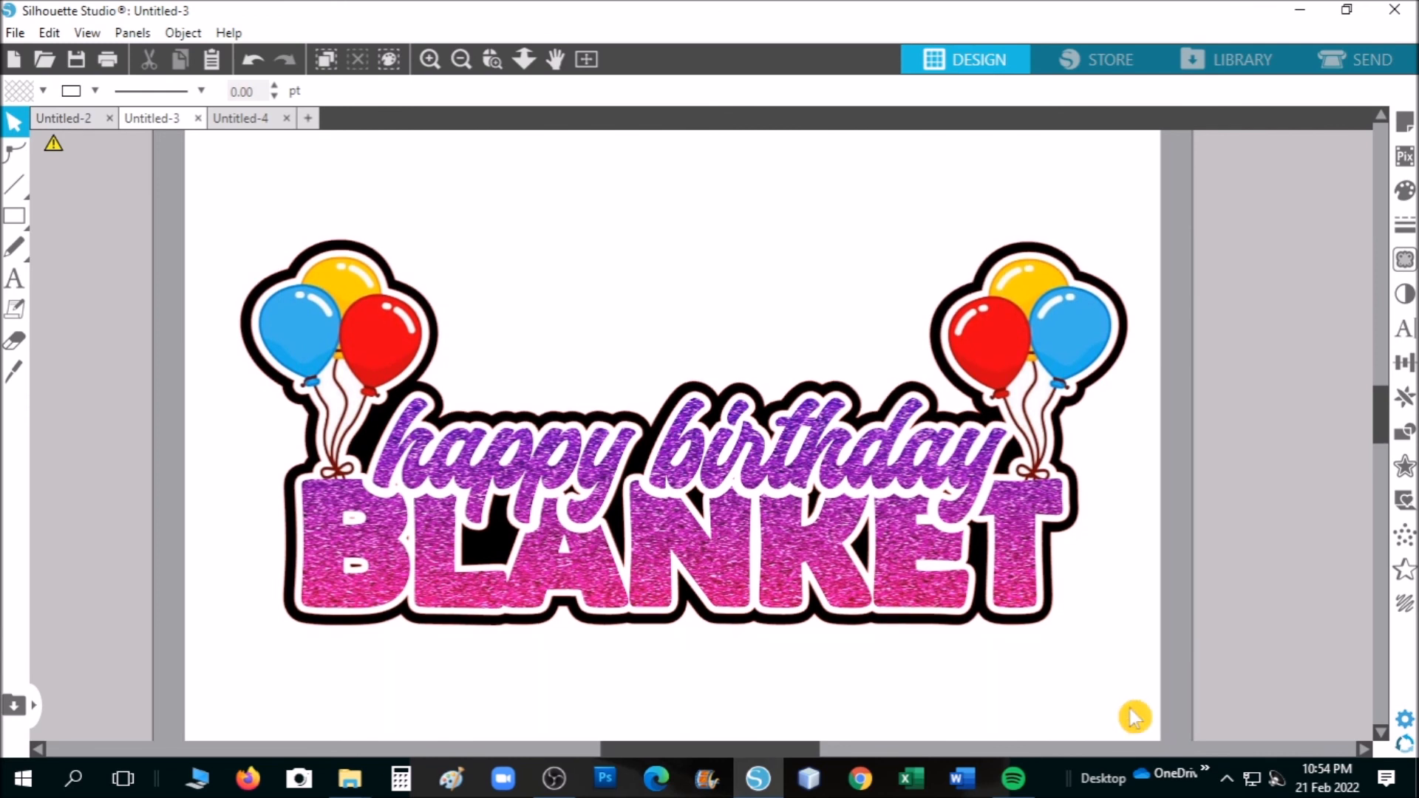